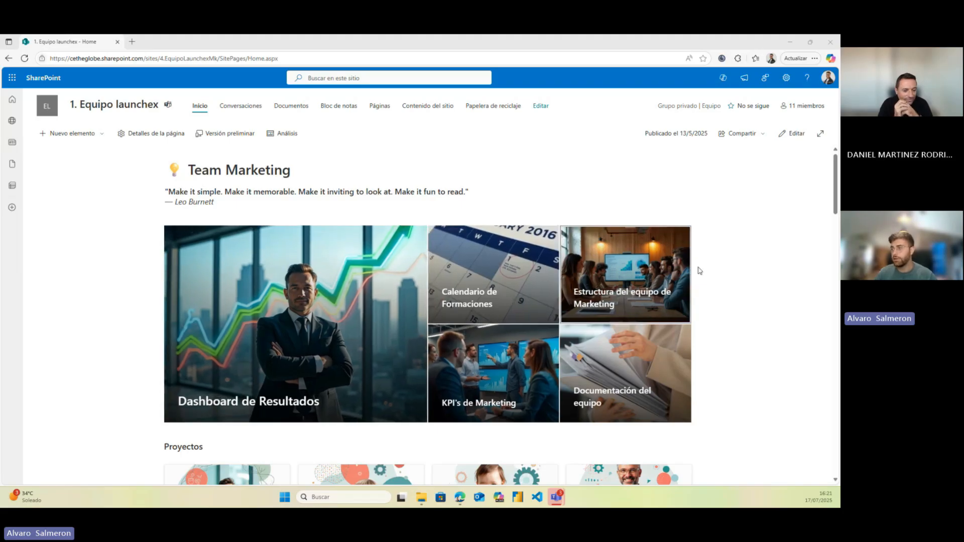
Scroll down the Equipo launchex home page to the Documentos library with its twelve folders
scroll(131, 269, "down", 4)
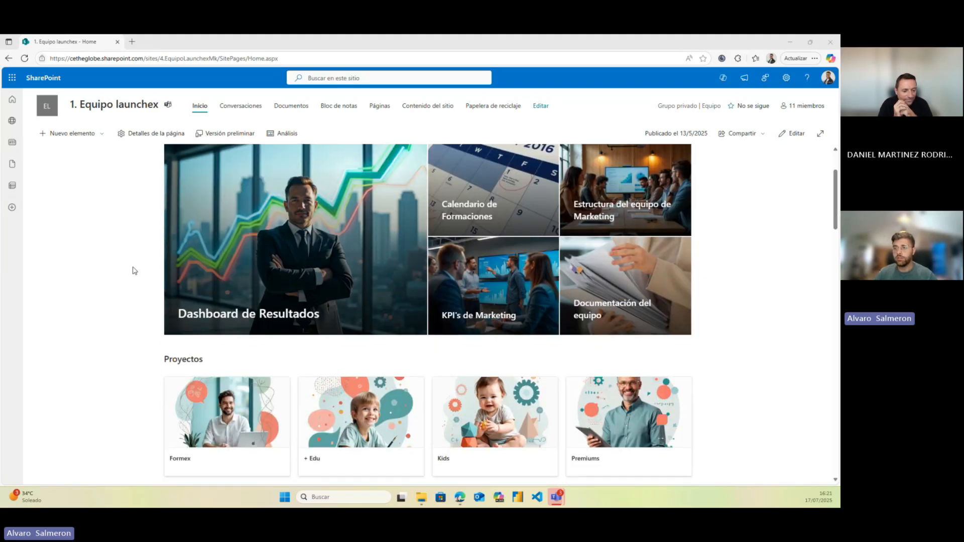
scroll(131, 291, "up", 4)
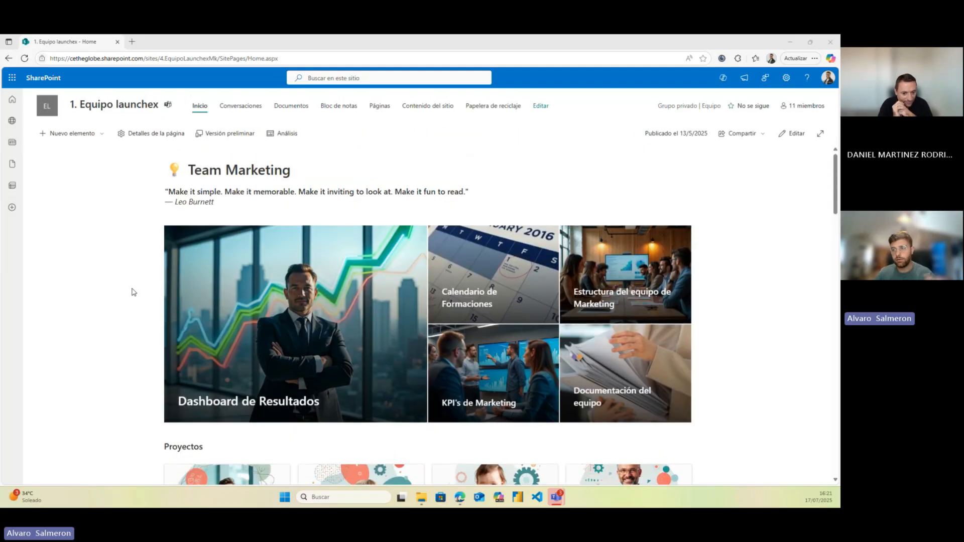
scroll(144, 284, "down", 1)
scroll(144, 282, "down", 2)
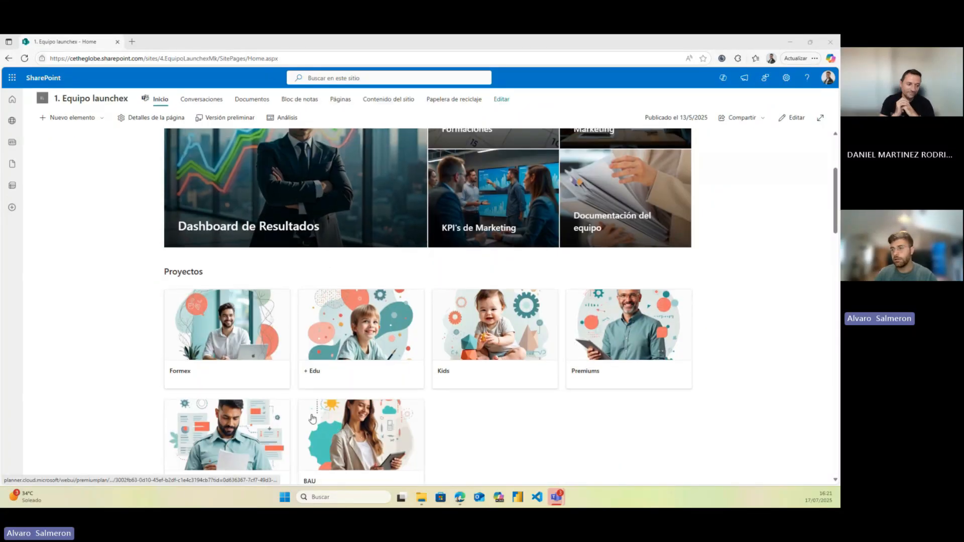
scroll(312, 418, "down", 1)
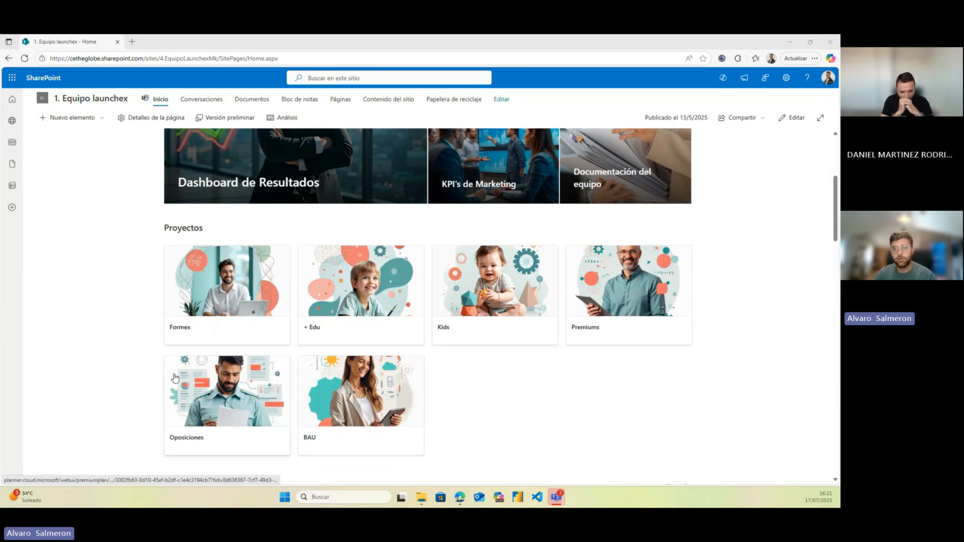
scroll(163, 335, "down", 1)
scroll(421, 323, "down", 2)
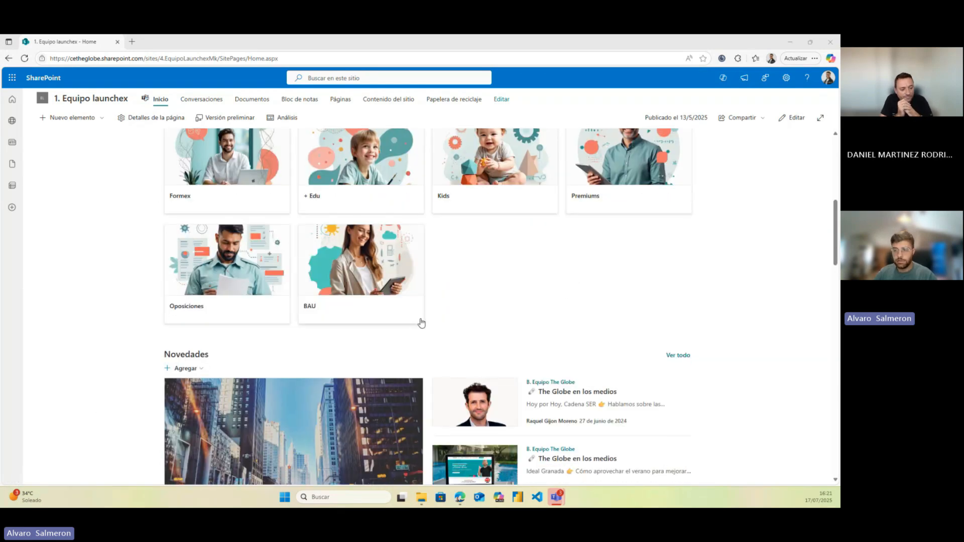
scroll(421, 323, "down", 1)
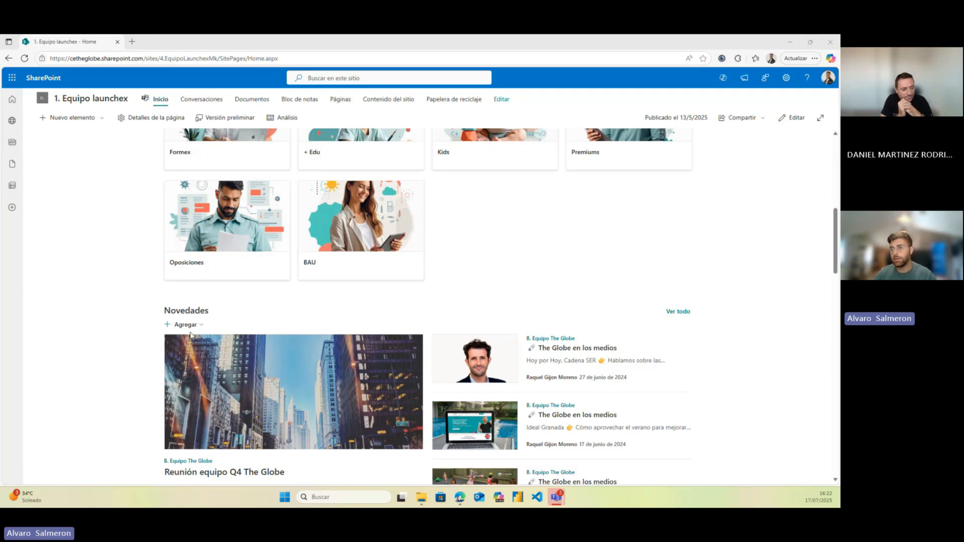
scroll(151, 332, "down", 6)
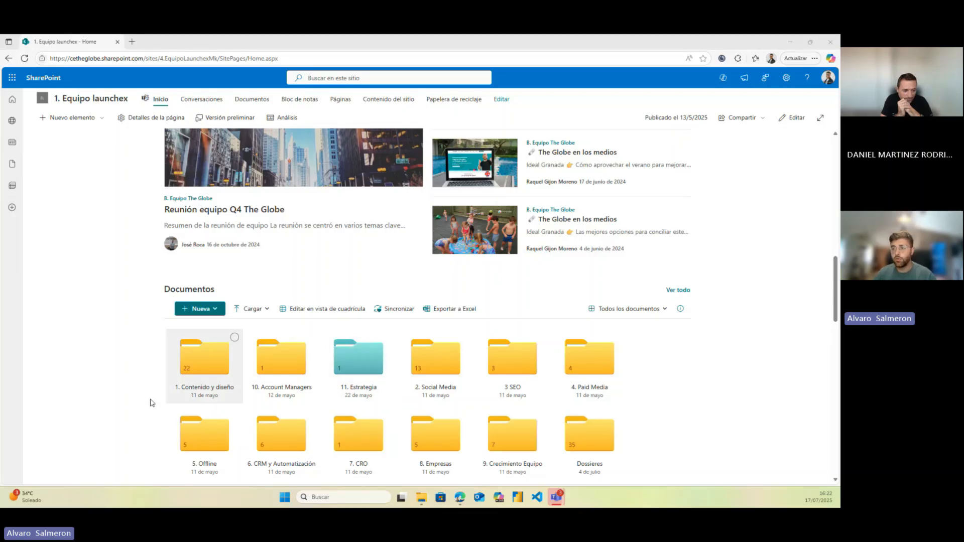
scroll(140, 352, "down", 1)
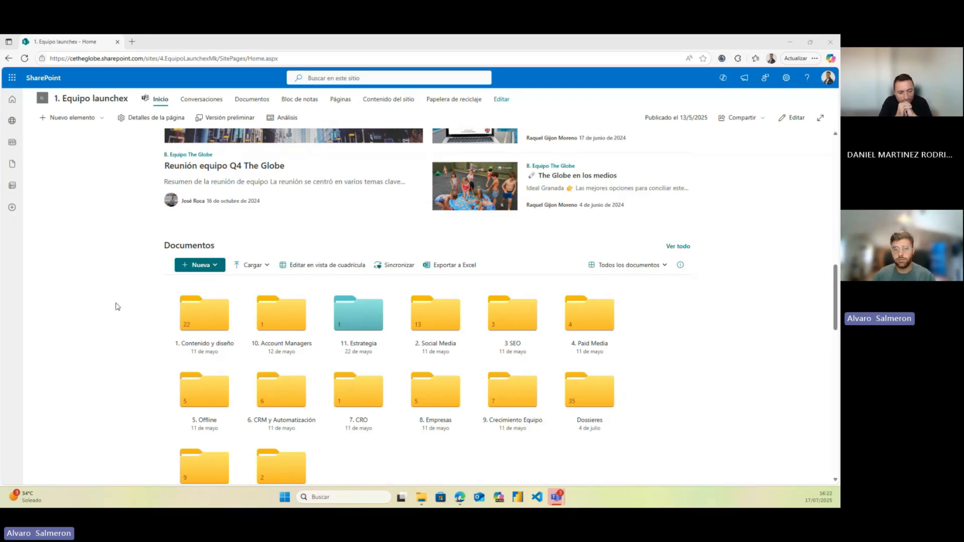
Scroll back up to the Team Marketing heading and hero tiles at the top of the home page
scroll(118, 306, "up", 5)
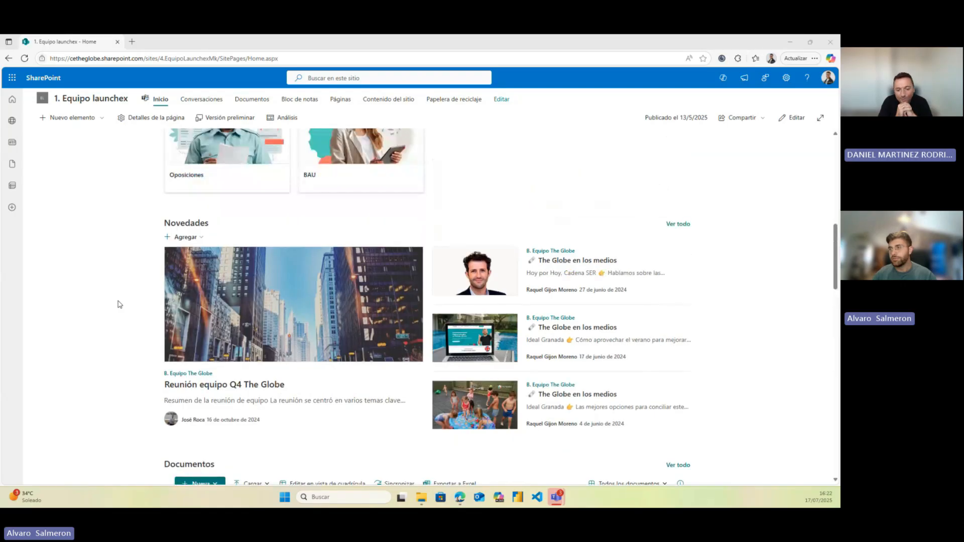
scroll(118, 304, "up", 4)
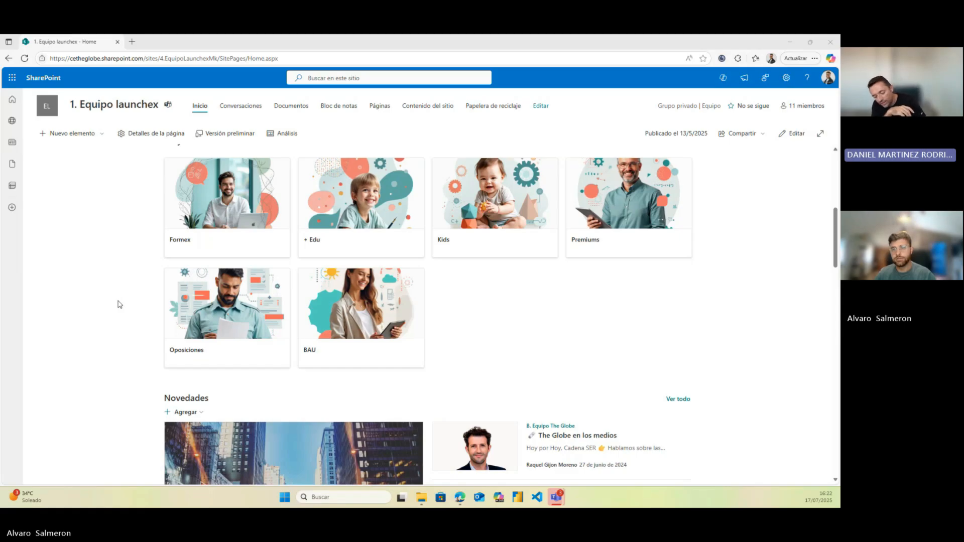
scroll(118, 305, "up", 4)
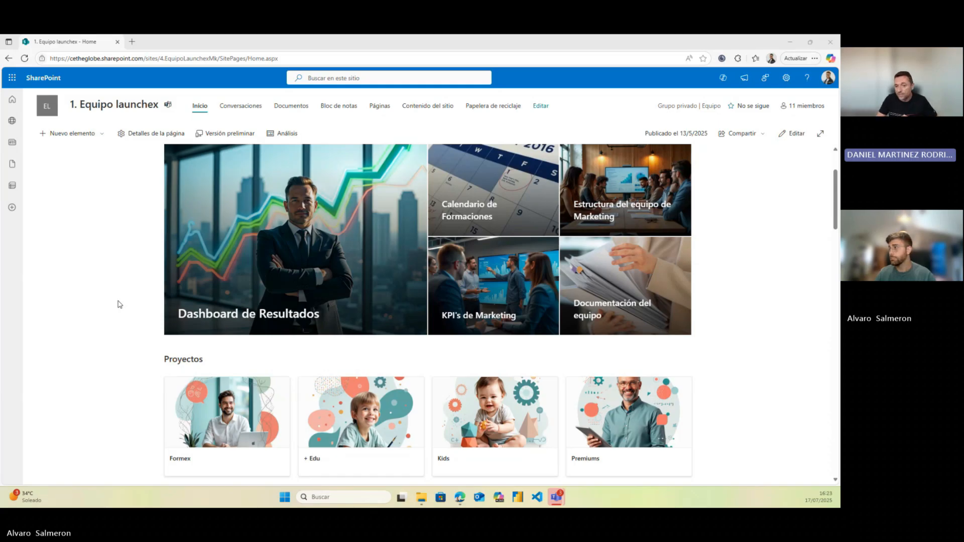
scroll(118, 304, "up", 2)
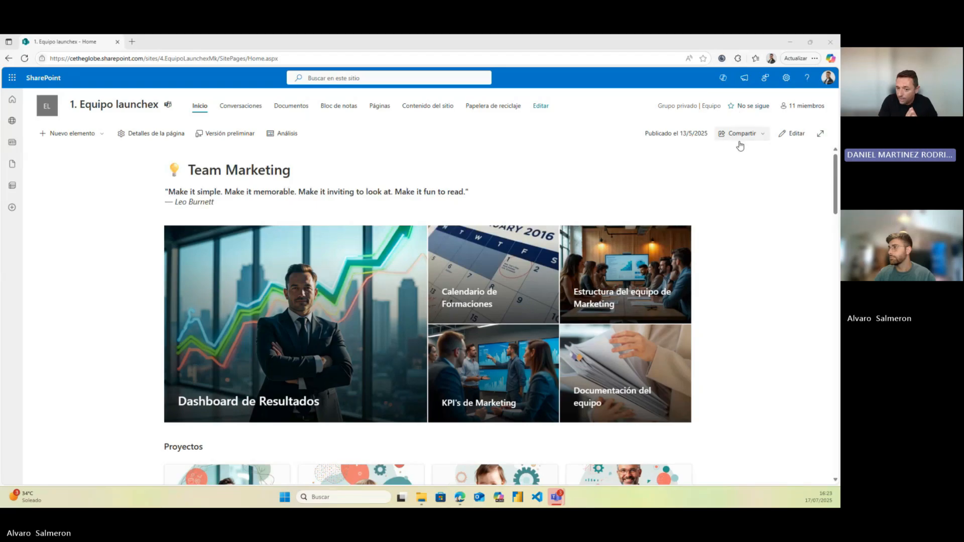
In the site Copilot chat, ask about preparation per the dossier and draft a follow-up on The Globe method
left_click(723, 79)
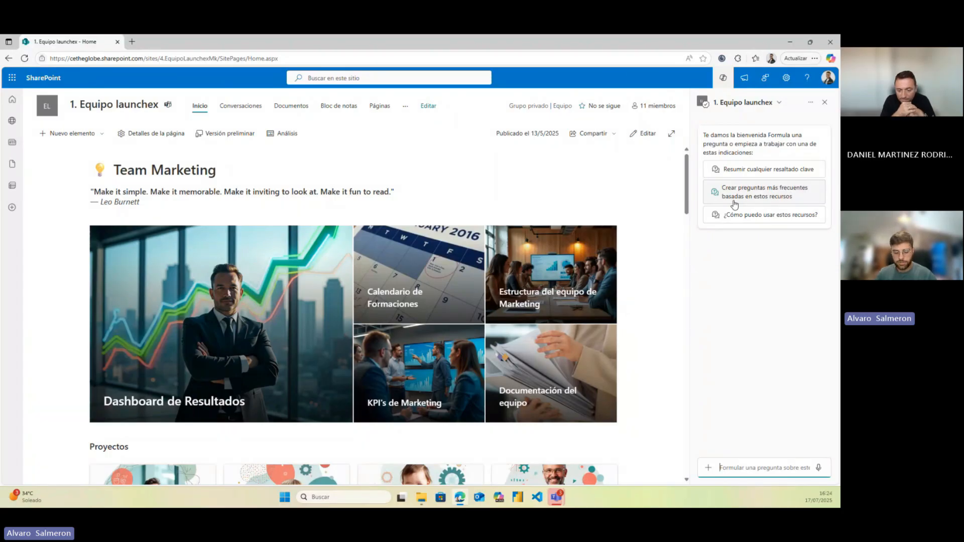
type("informacion sobre la preparacion seg")
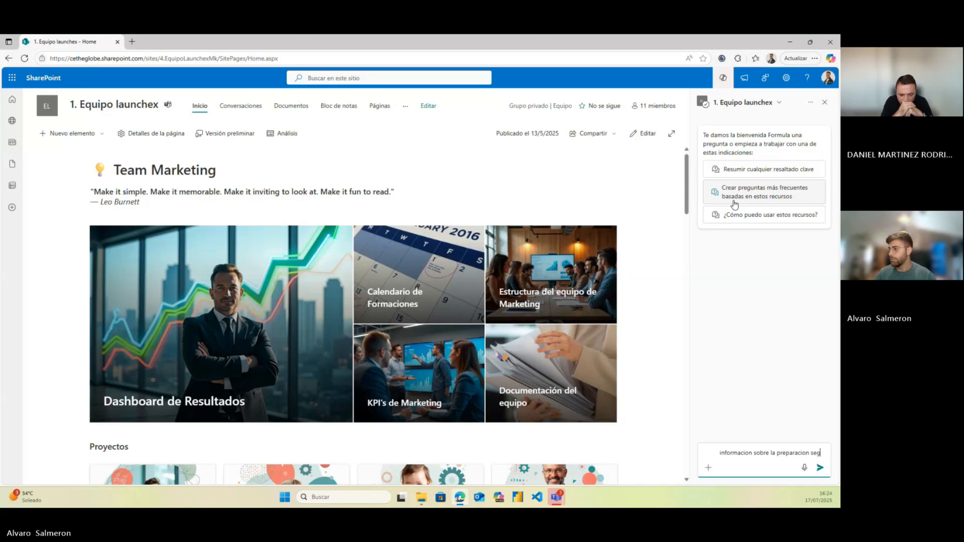
type("undo los dossier")
key("Return")
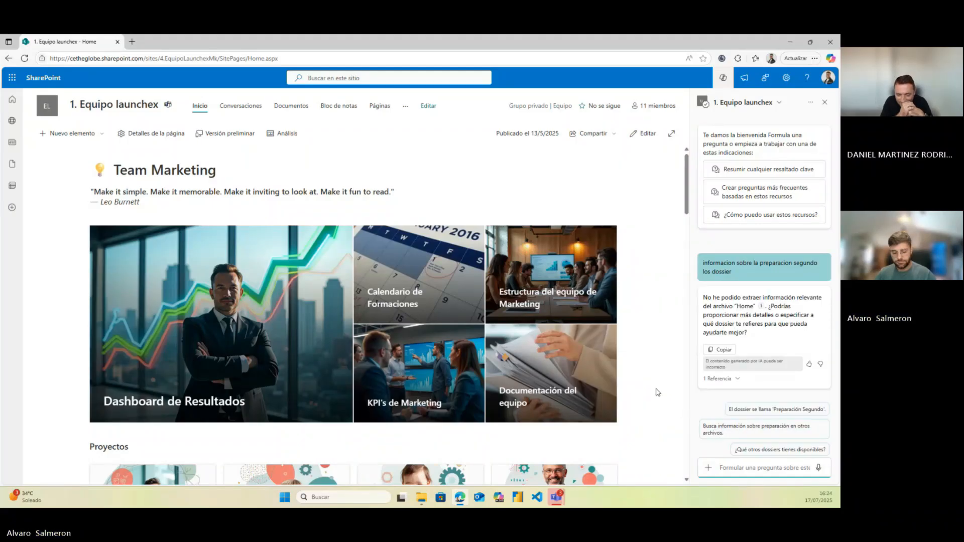
type("en que cosnsiste el metodo de the globe segun el")
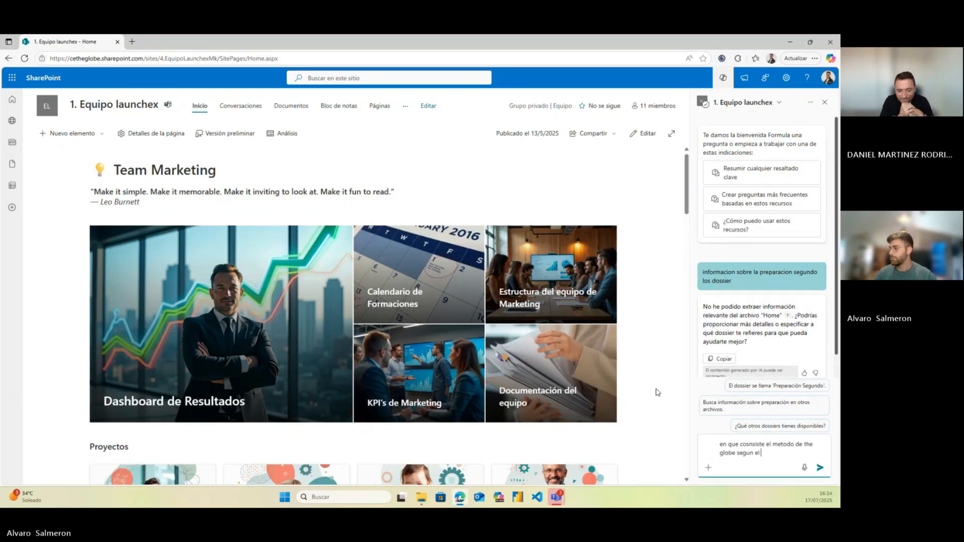
type(" dossier")
Send The Globe method question and review the nothing-found reply with its three suggested prompts
key("Return")
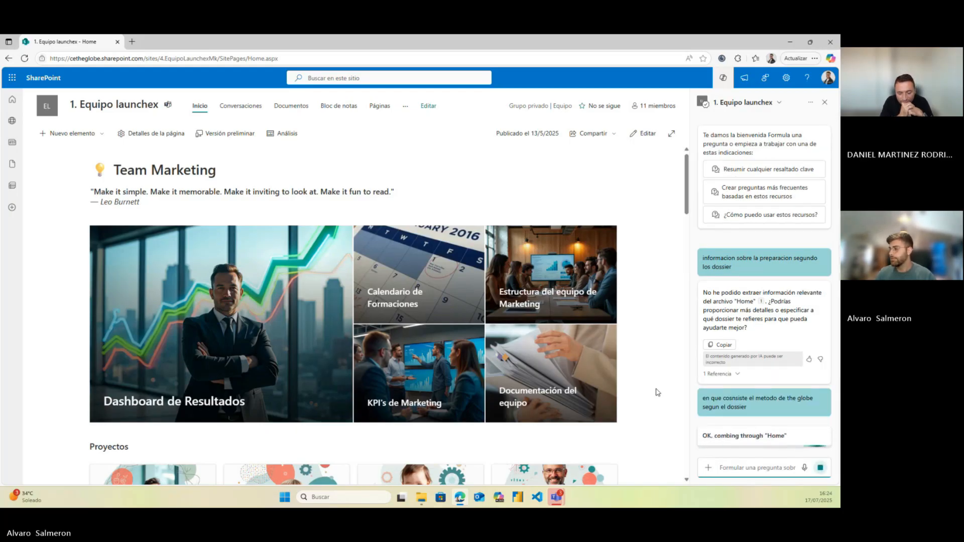
scroll(667, 384, "down", 1)
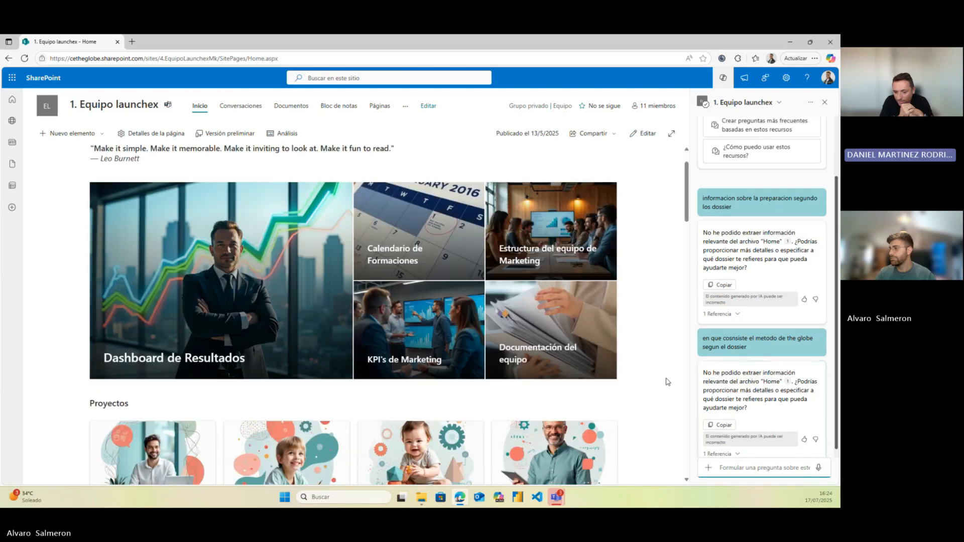
scroll(642, 370, "down", 1)
scroll(642, 371, "up", 1)
scroll(654, 390, "down", 1)
scroll(652, 393, "up", 1)
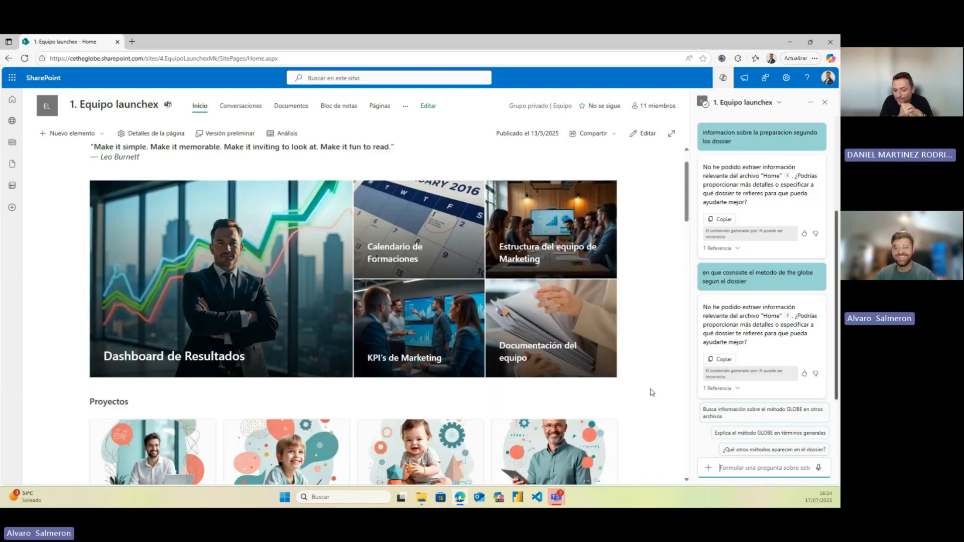
scroll(652, 392, "up", 1)
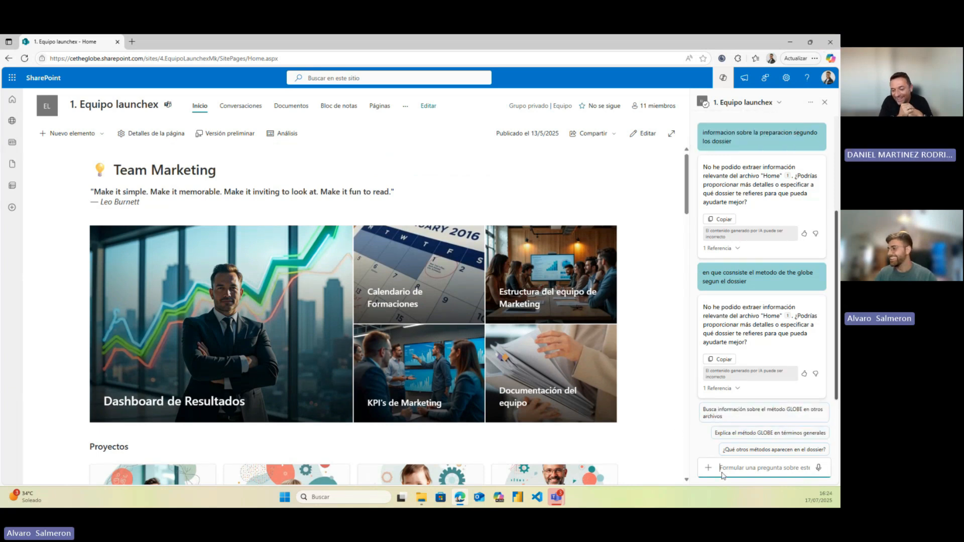
scroll(639, 426, "down", 3)
scroll(638, 427, "down", 6)
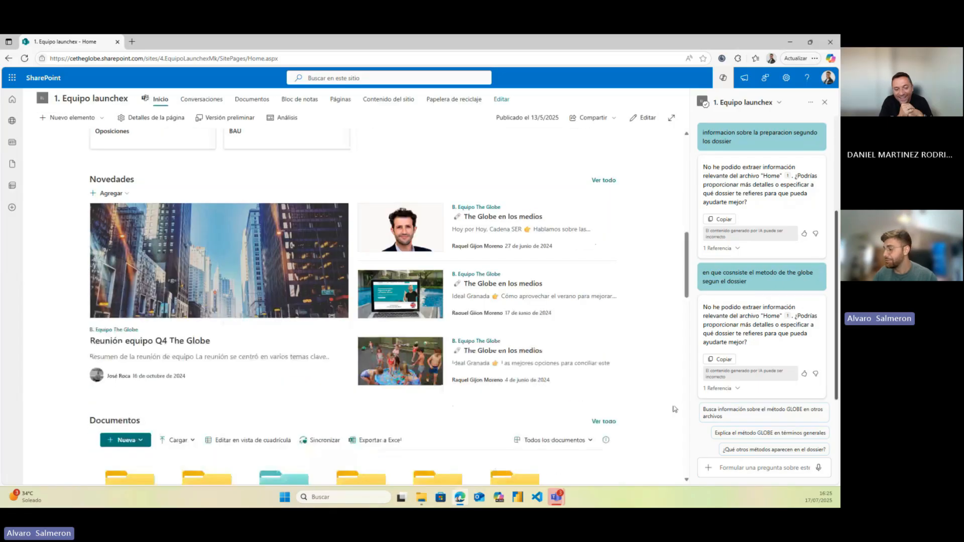
scroll(628, 406, "down", 2)
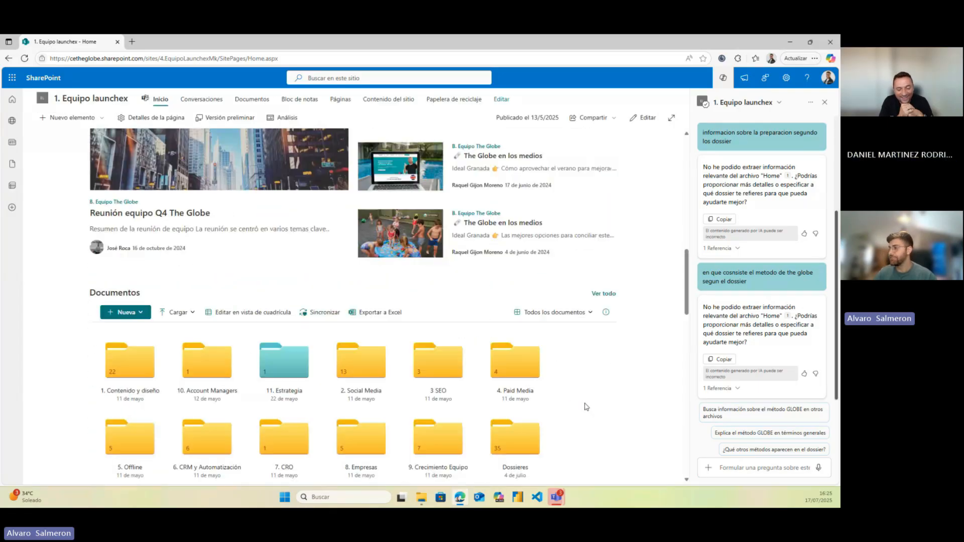
scroll(577, 401, "up", 10)
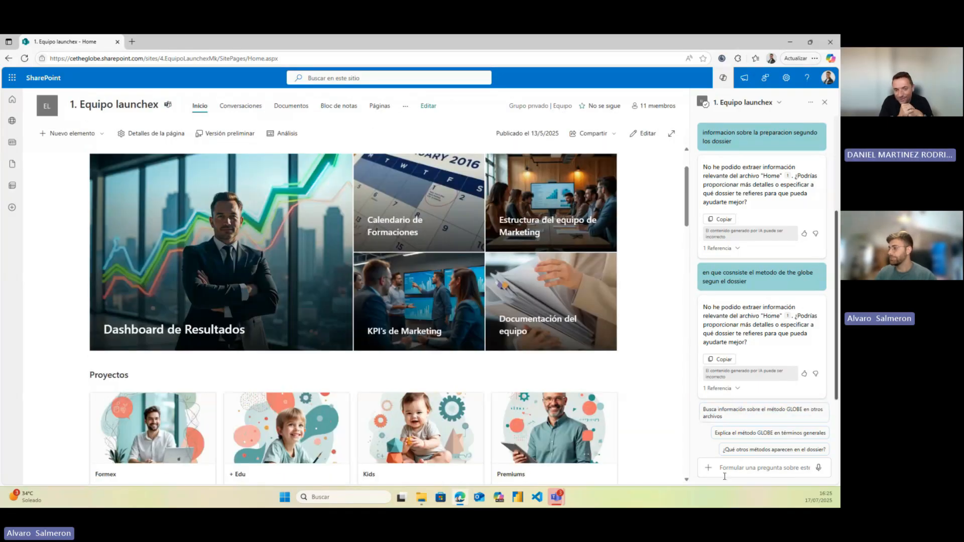
Ask the agent for 'dossier de administrativos', review the no-information reply, then reload the page
left_click(758, 467)
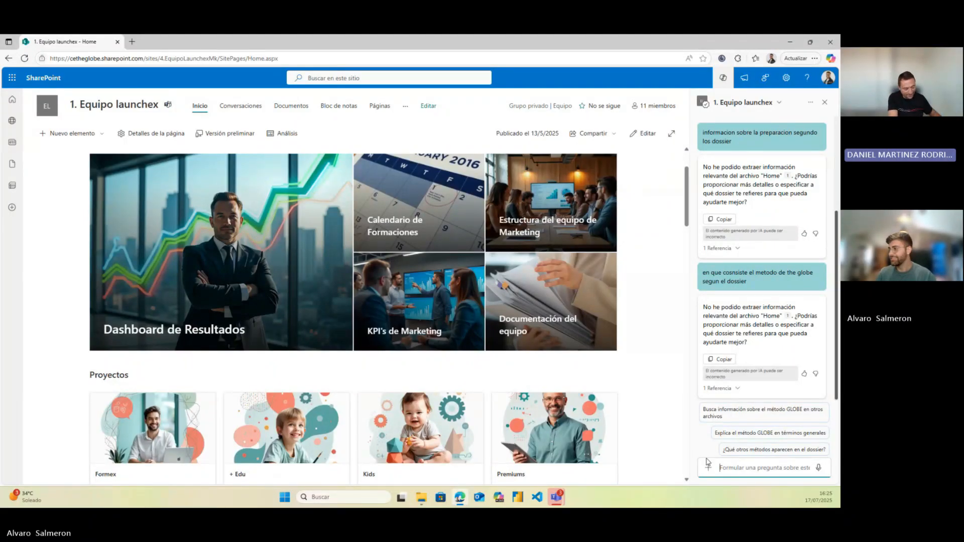
type("dos")
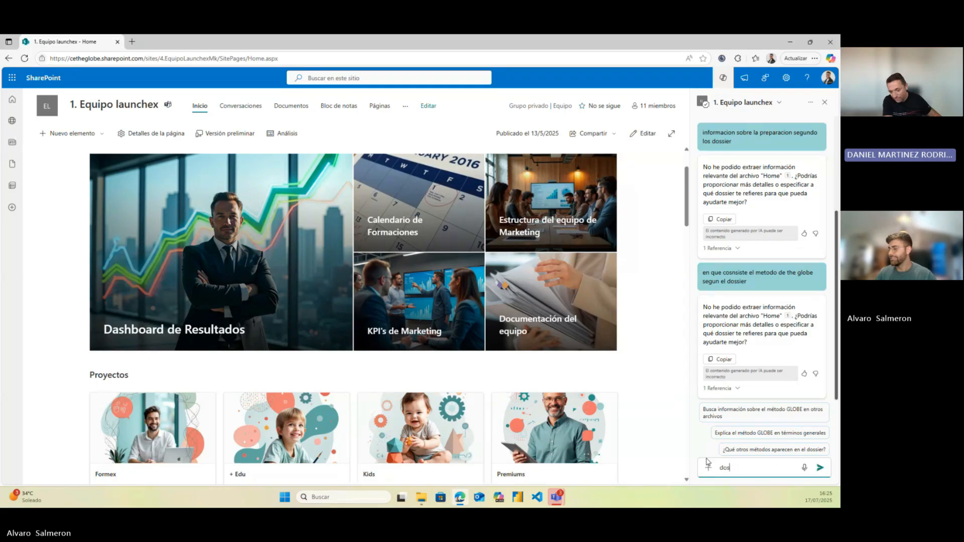
type("sier de administrativos")
key("Return")
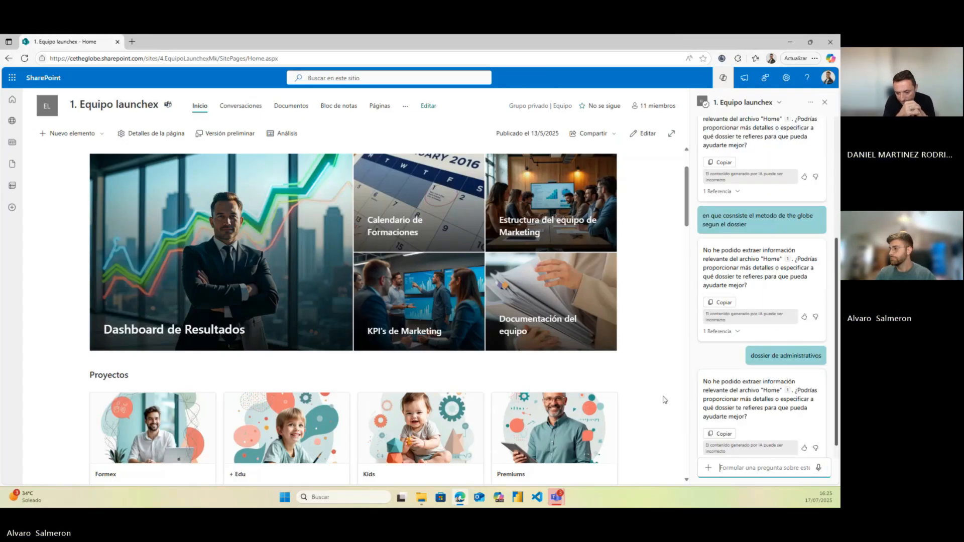
scroll(597, 380, "down", 2)
scroll(597, 381, "down", 3)
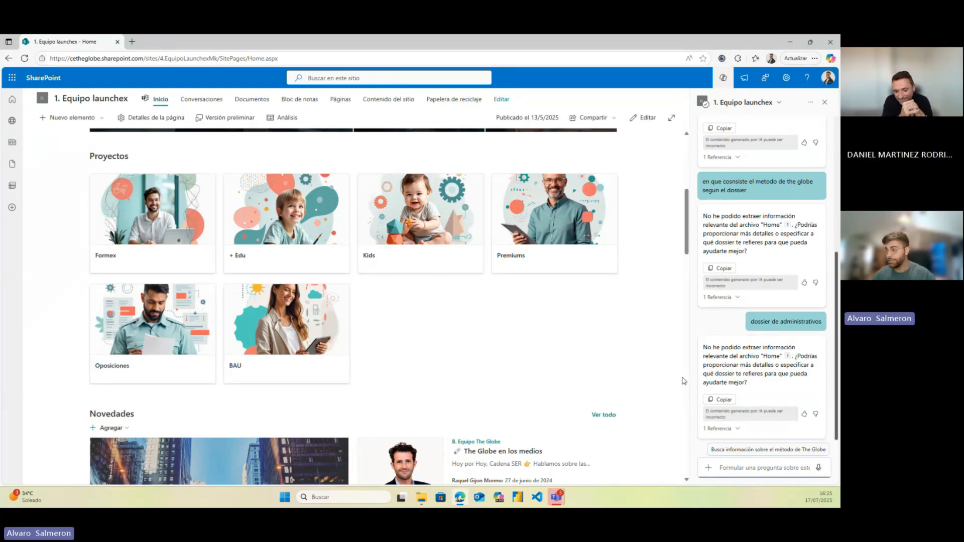
key("F5")
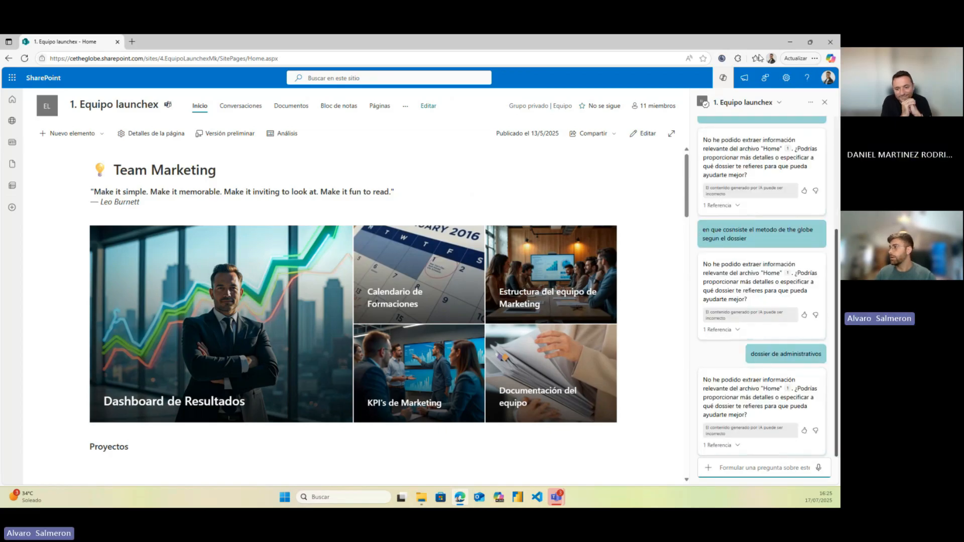
Check the site agent list, then start a new, empty chat from the chat options menu
left_click(782, 103)
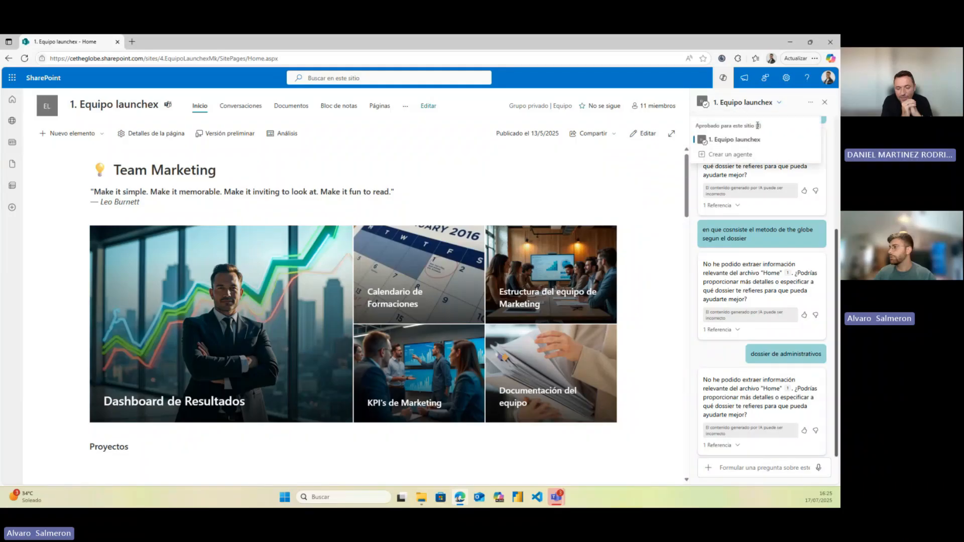
scroll(742, 201, "up", 4)
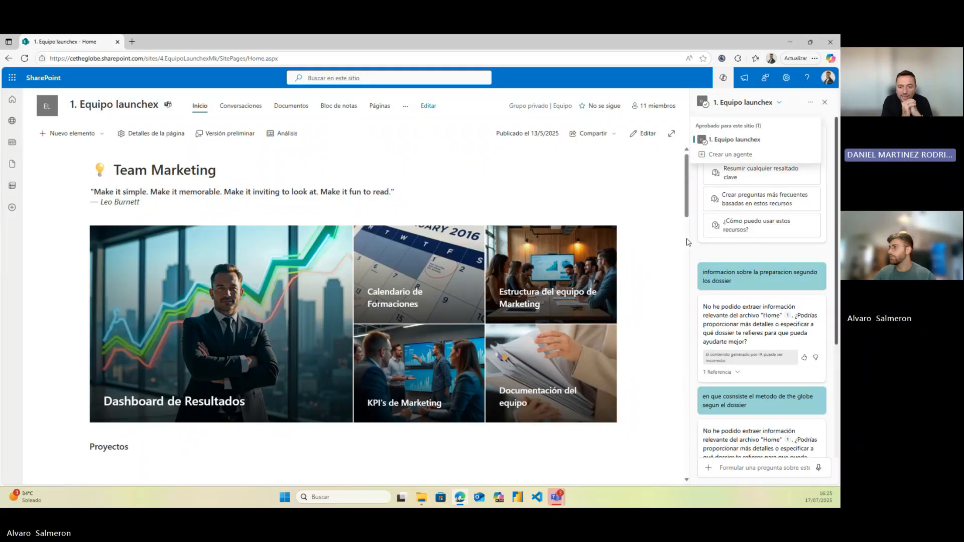
left_click(769, 102)
left_click(808, 103)
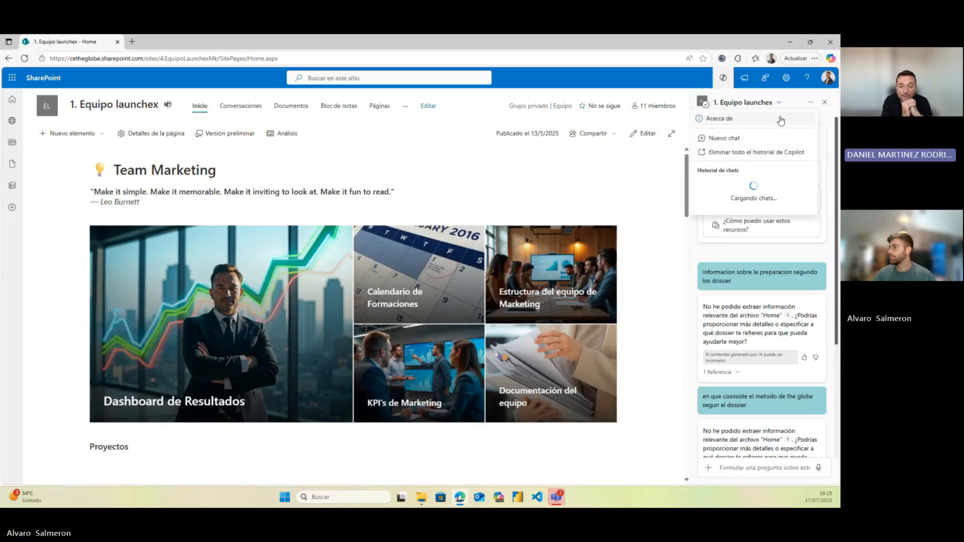
left_click(733, 137)
Ask 'dossier de economia' in the fresh chat
left_click(724, 468)
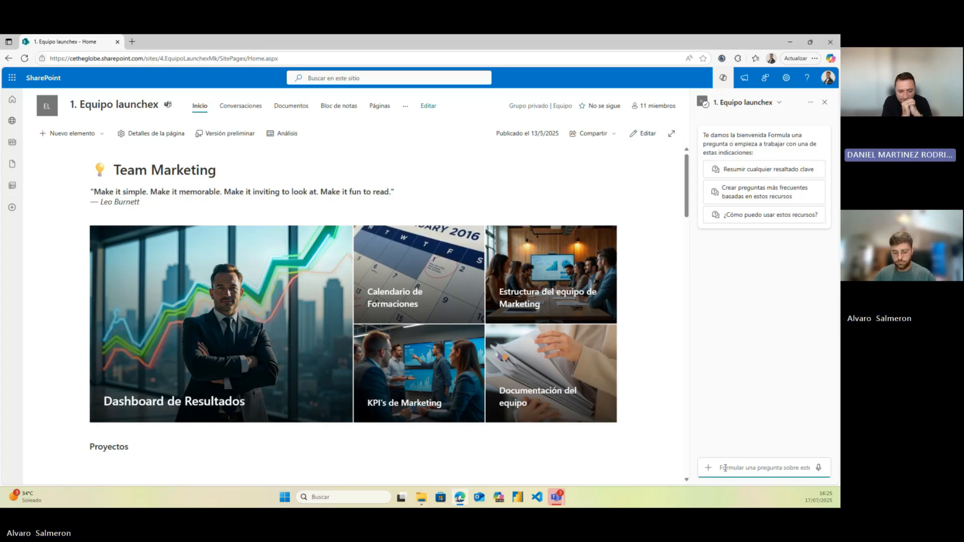
type("dossier de economia")
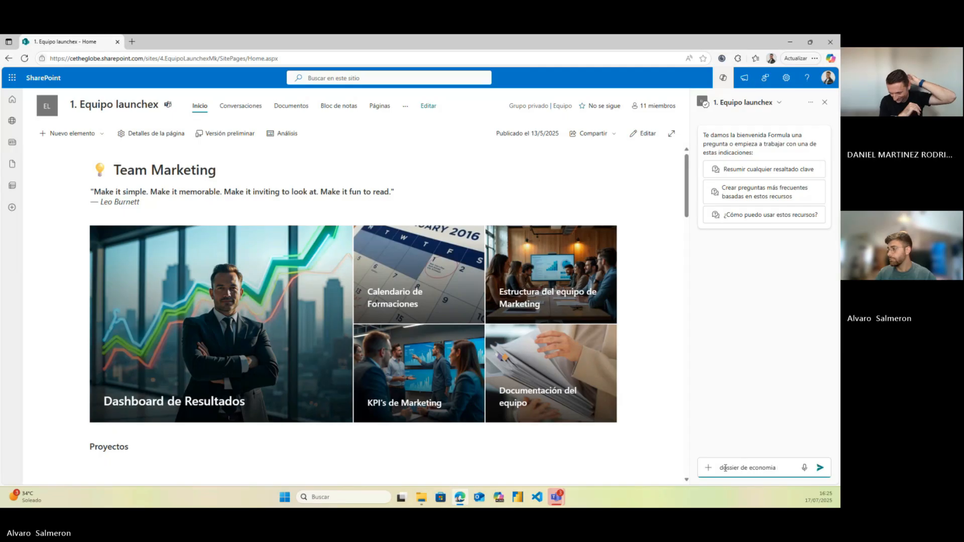
key("Return")
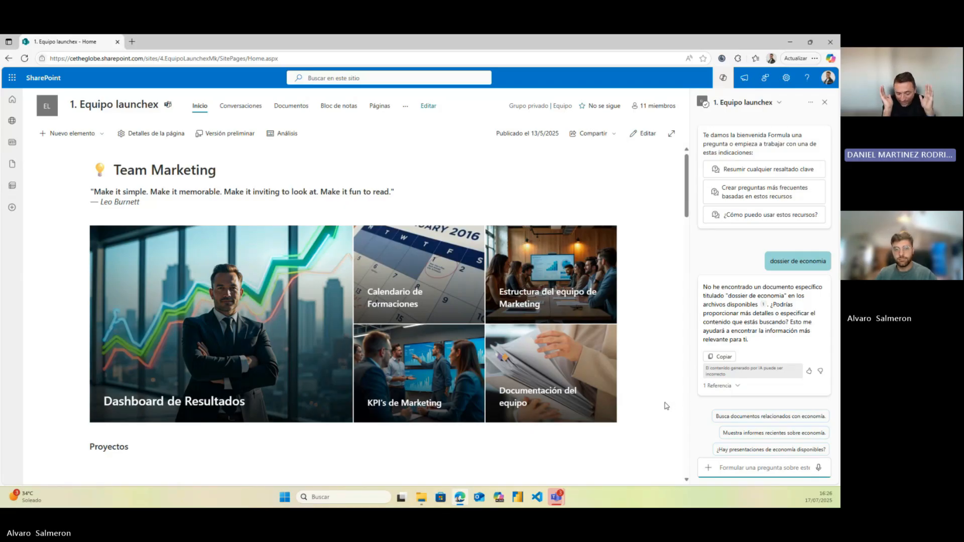
Ask the agent what The Globe's strategy consists of and read the cited answer
type("en que cosiste la estartegia de the glboe")
key("Return")
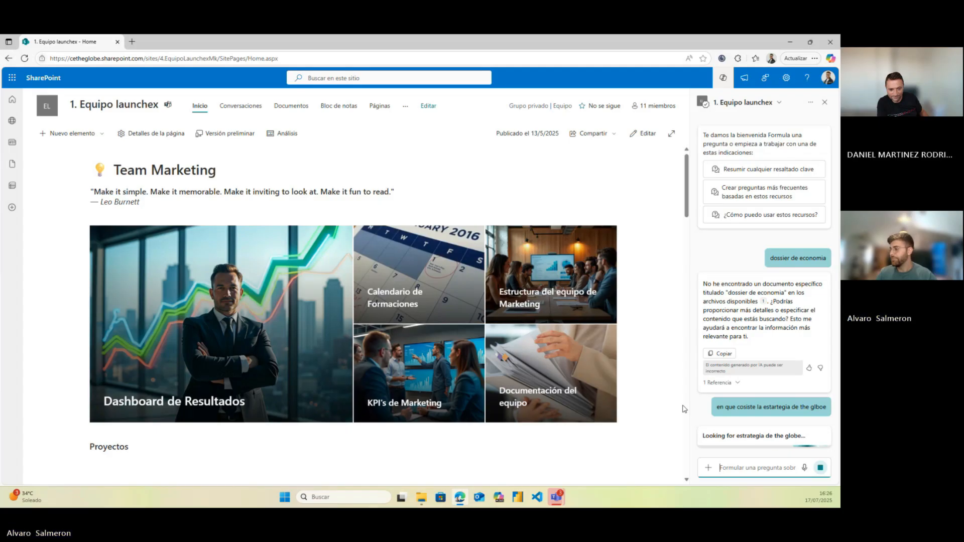
scroll(684, 409, "down", 1)
scroll(646, 378, "up", 1)
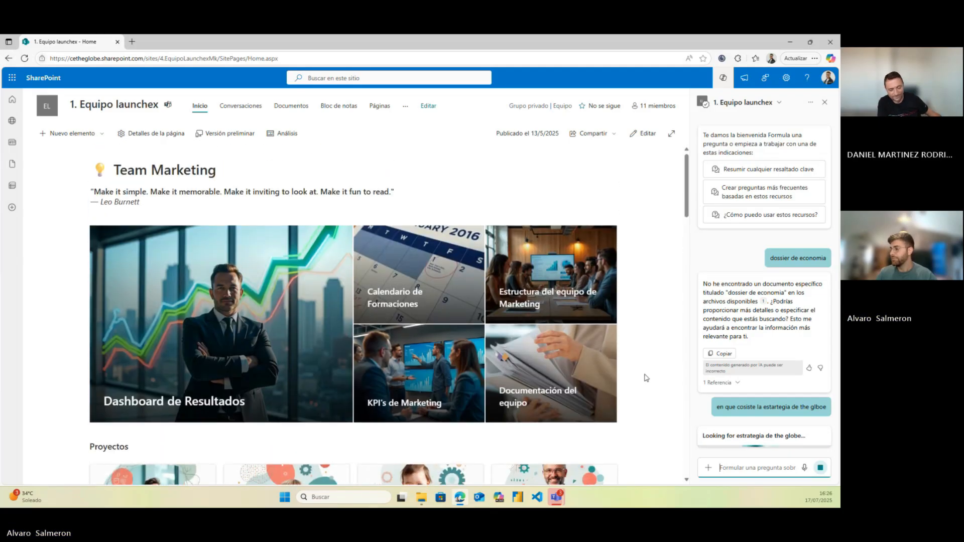
scroll(645, 379, "down", 2)
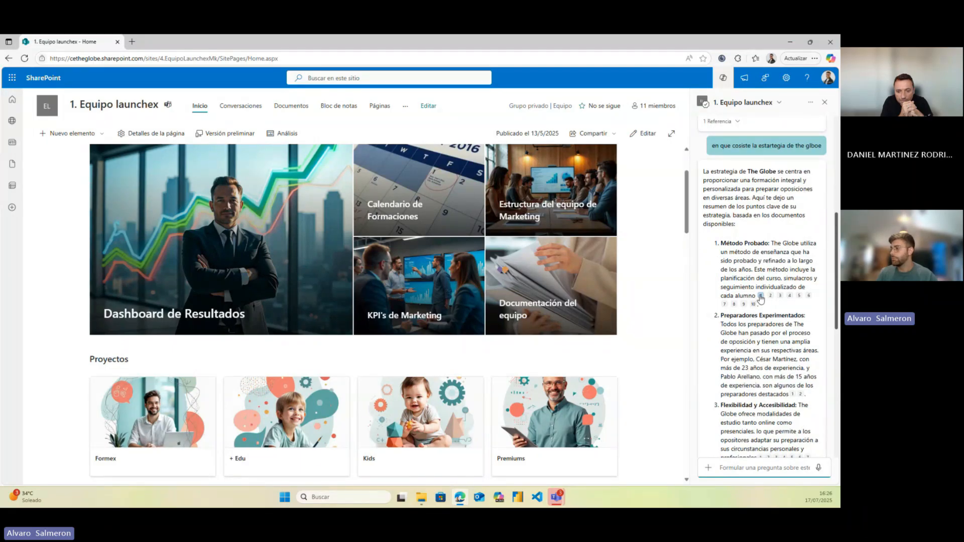
scroll(748, 287, "up", 7)
scroll(745, 295, "up", 4)
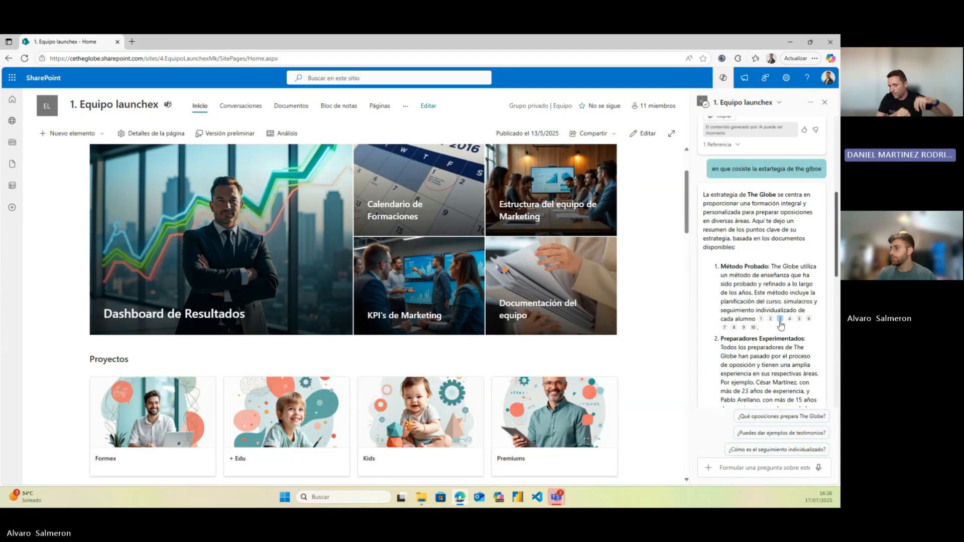
Review the strategy points Método Probado, Preparadores Experimentados, Flexibilidad y Accesibilidad, previewing citation 1's source
mouse_move(762, 320)
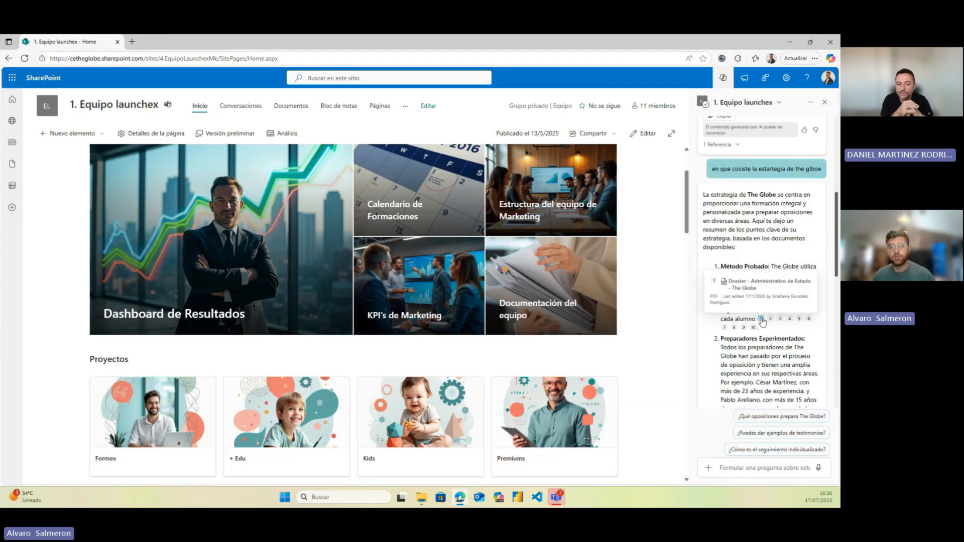
scroll(724, 264, "up", 2)
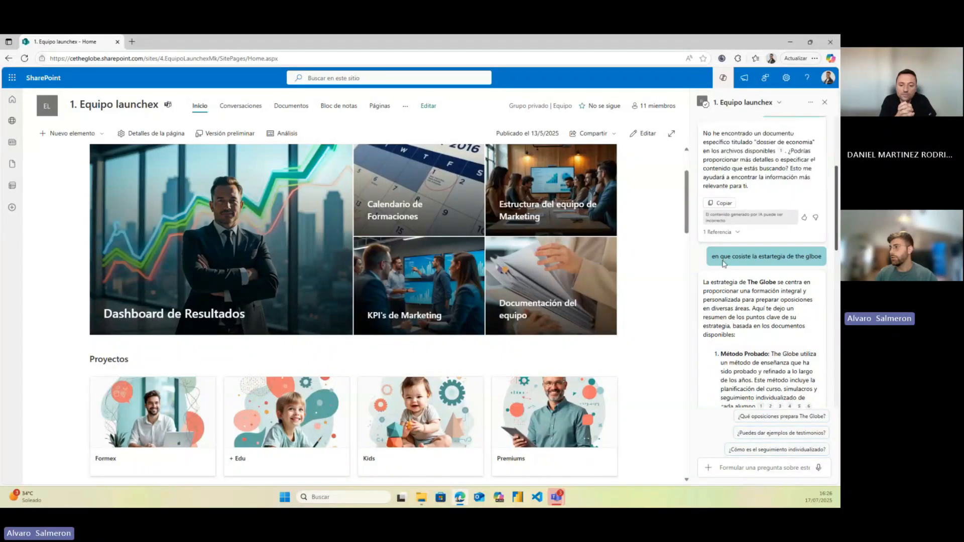
scroll(650, 318, "down", 12)
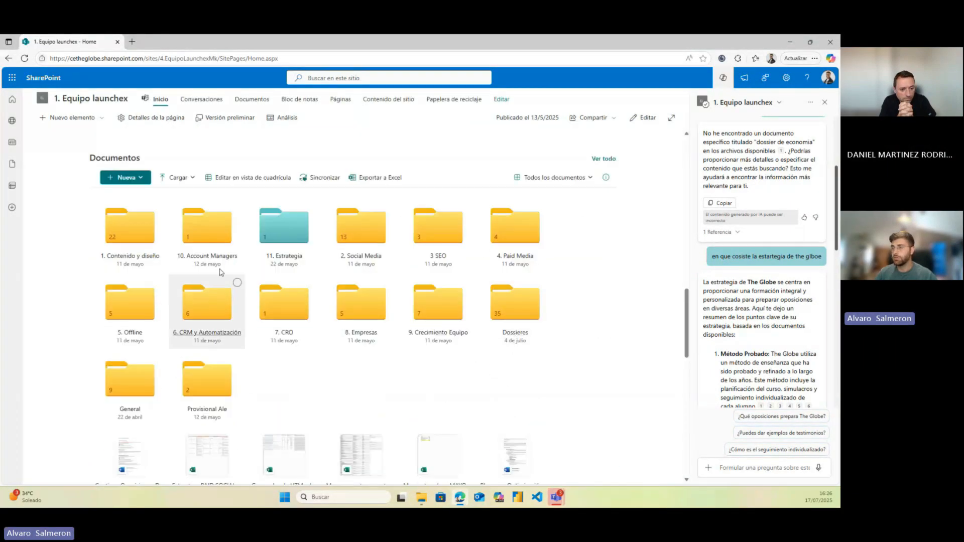
scroll(435, 385, "up", 1)
scroll(447, 388, "up", 10)
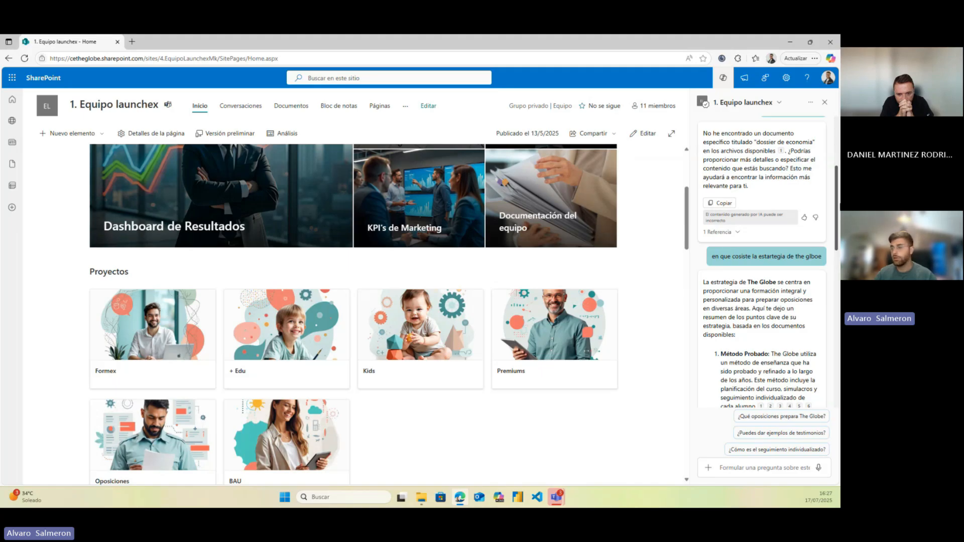
scroll(657, 302, "down", 1)
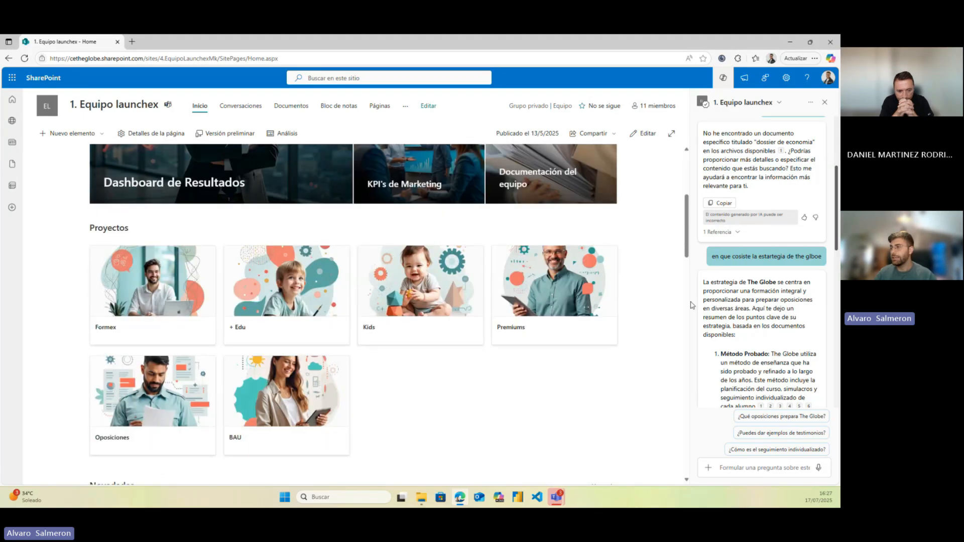
scroll(717, 311, "down", 1)
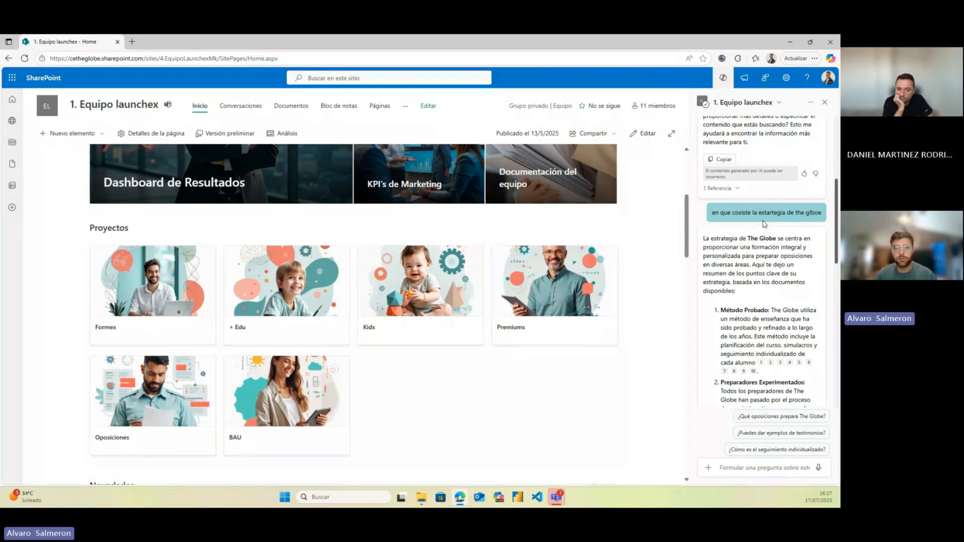
scroll(701, 202, "down", 1)
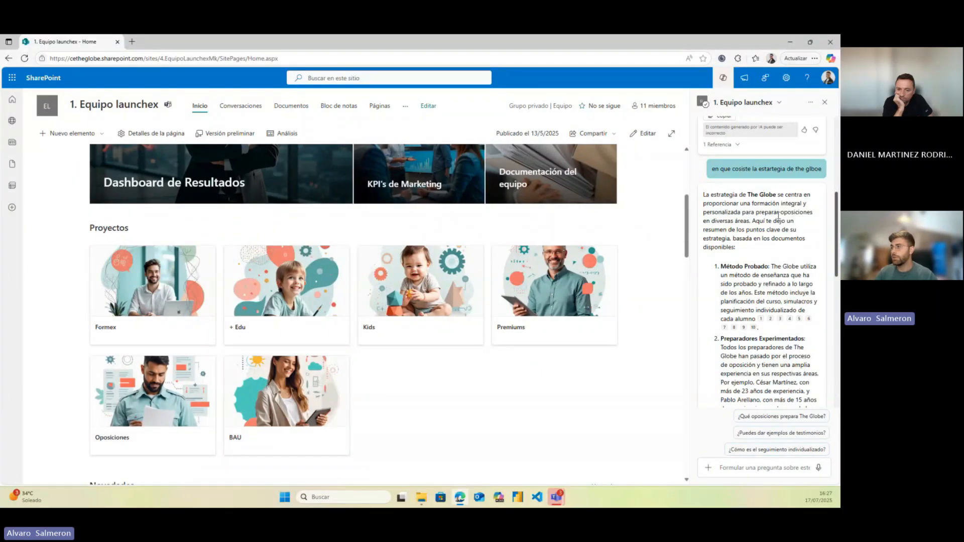
scroll(714, 254, "down", 1)
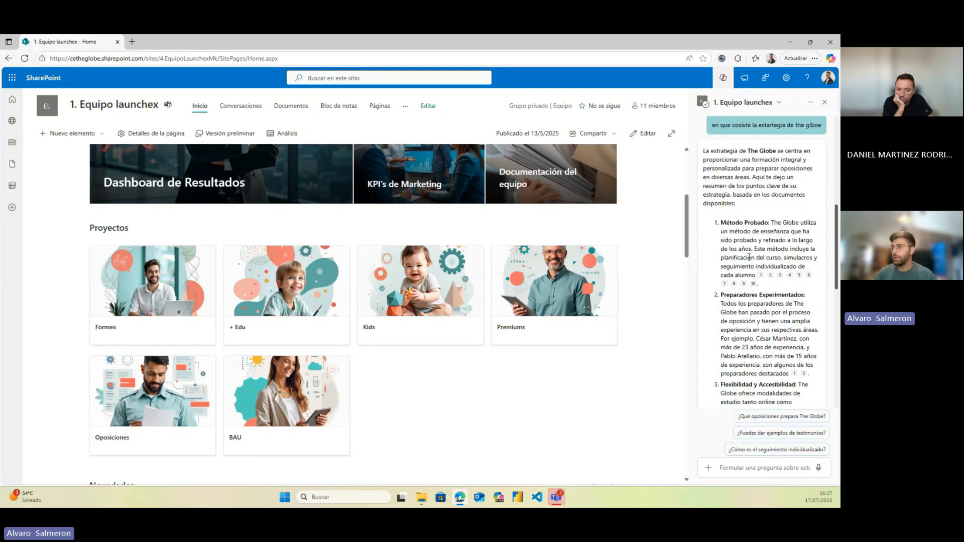
scroll(738, 231, "down", 1)
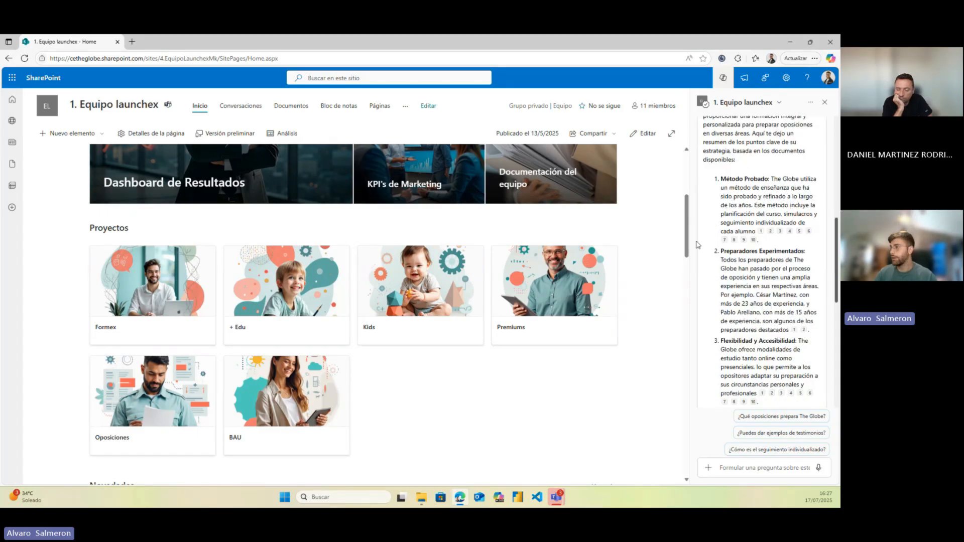
mouse_move(760, 234)
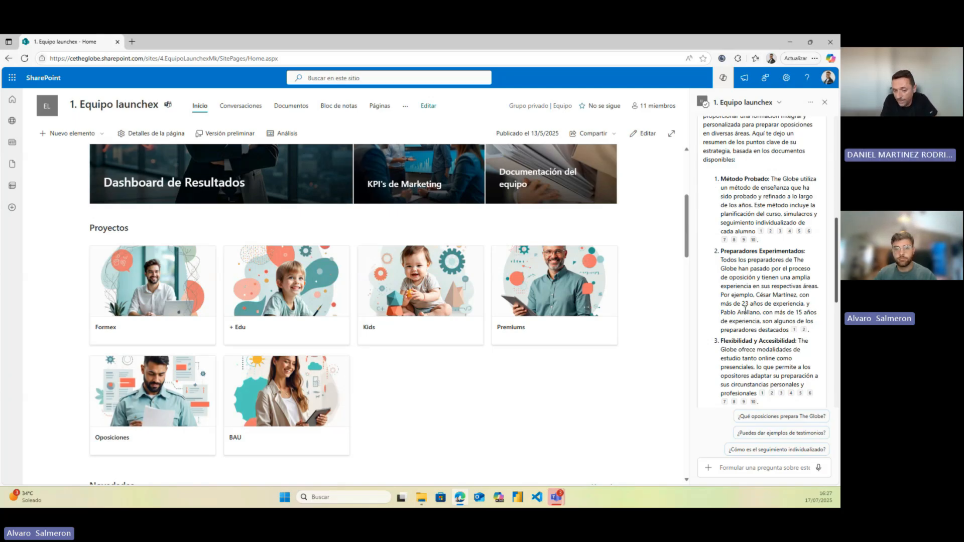
Open citation 1's Dossier - Administrativo de Estado PDF at page 6 'El método The Globe', then return to SharePoint
left_click(760, 232)
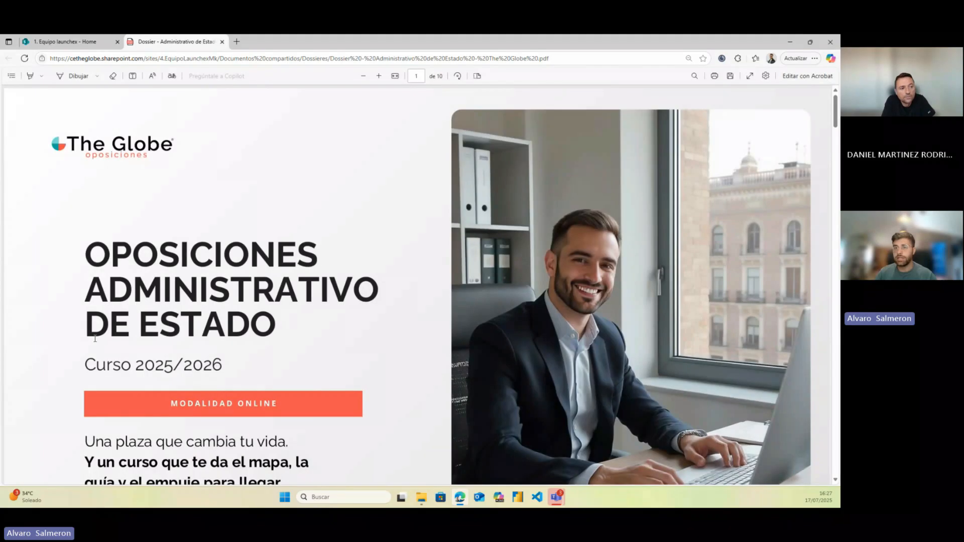
scroll(228, 287, "down", 20)
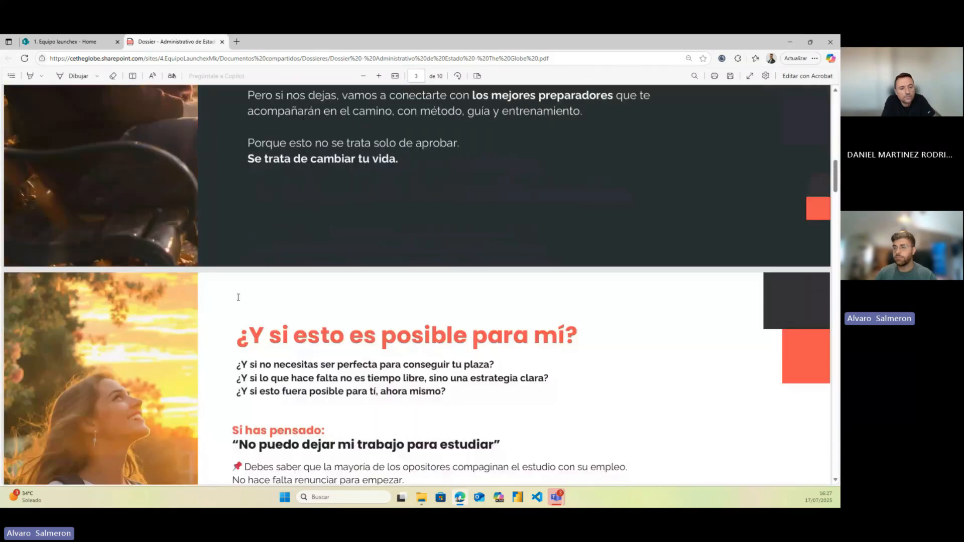
scroll(238, 297, "down", 20)
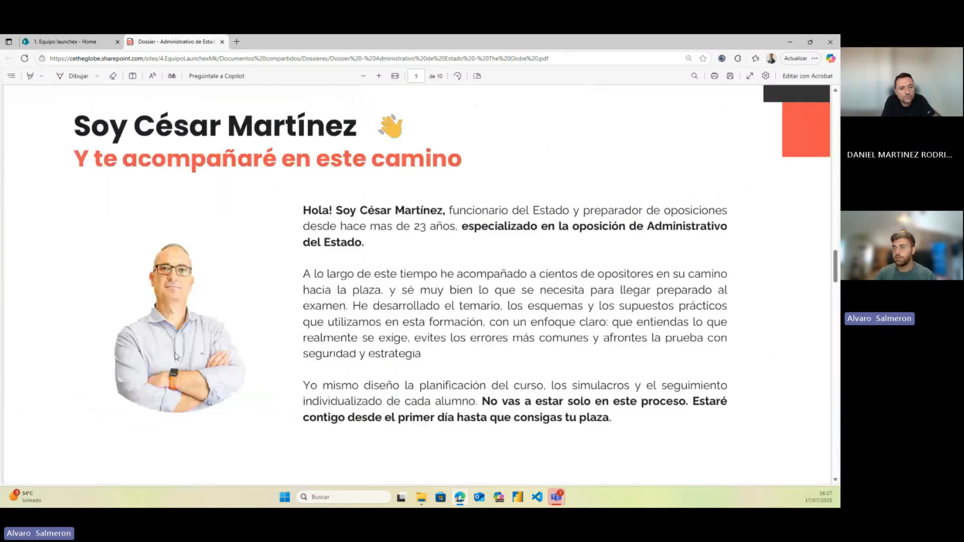
scroll(199, 336, "down", 5)
left_click_drag(112, 236, 253, 311)
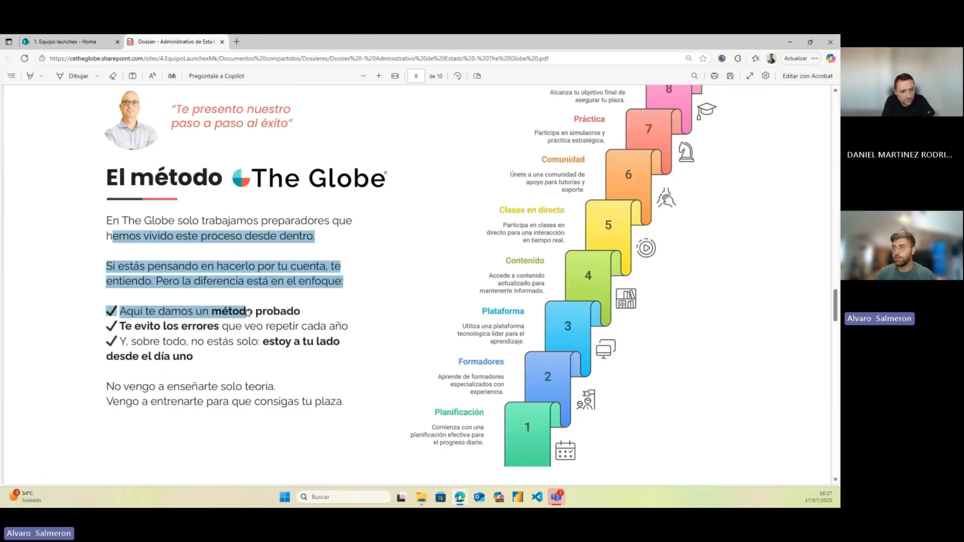
left_click(190, 332)
scroll(171, 311, "up", 3)
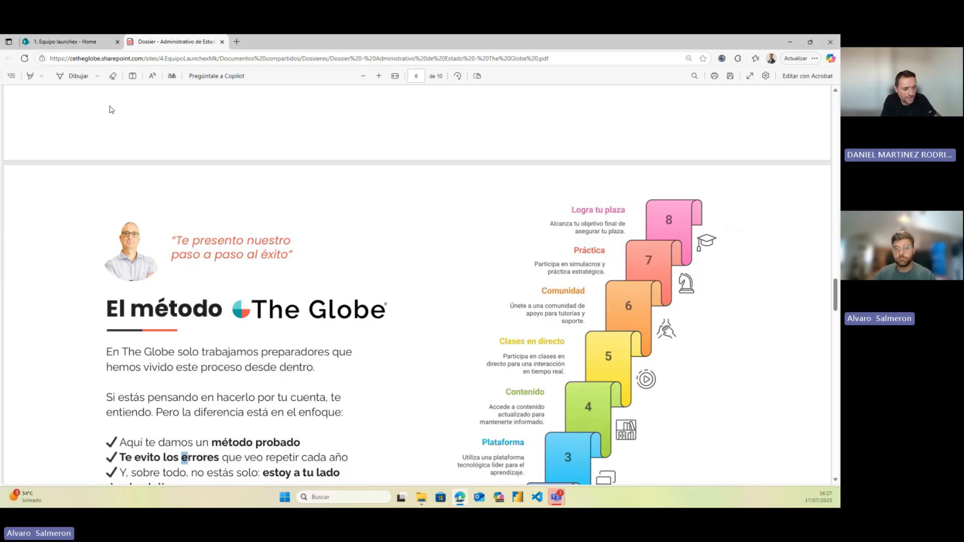
left_click(87, 45)
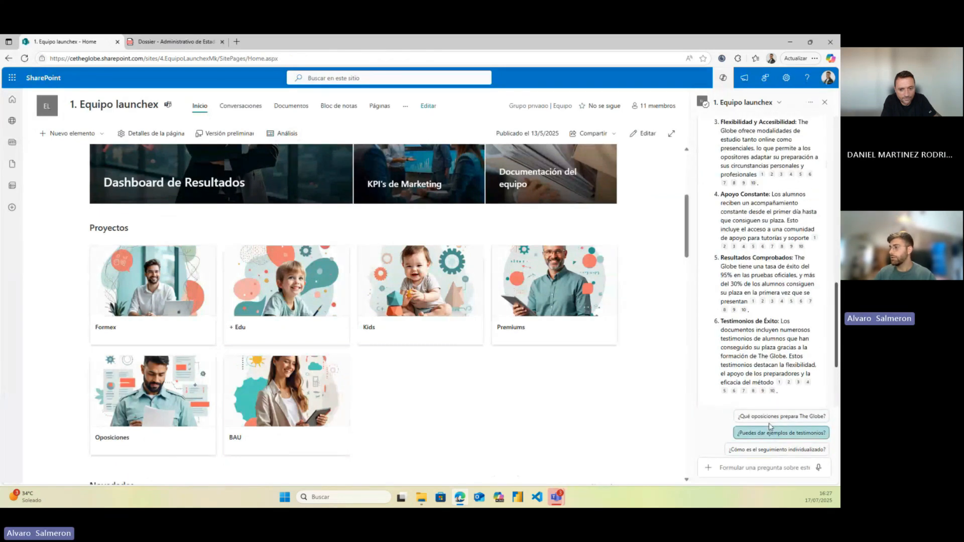
Ask the suggested prompt '¿Puedes dar ejemplos de testimonios?' and compare the testimonials with page 7 of the PDF
left_click(745, 439)
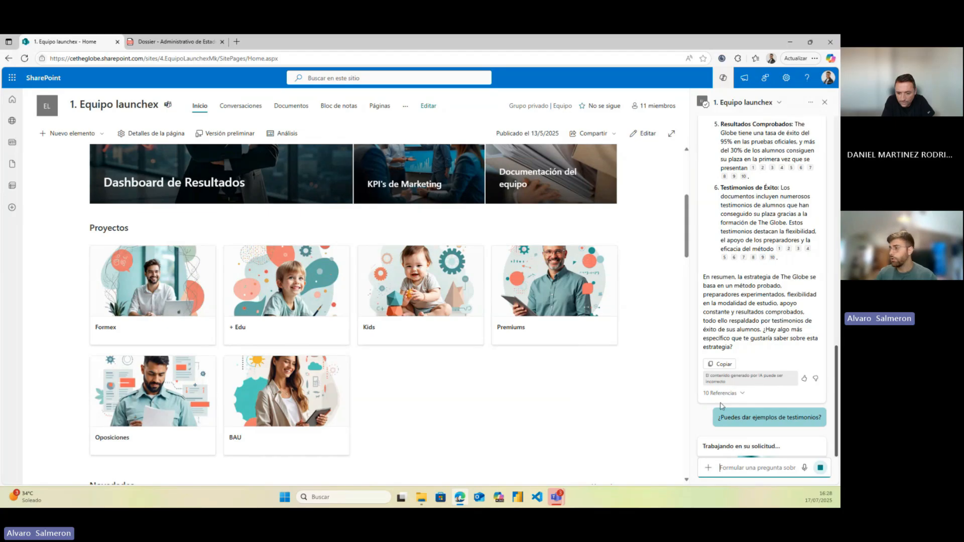
left_click(150, 42)
scroll(274, 322, "down", 10)
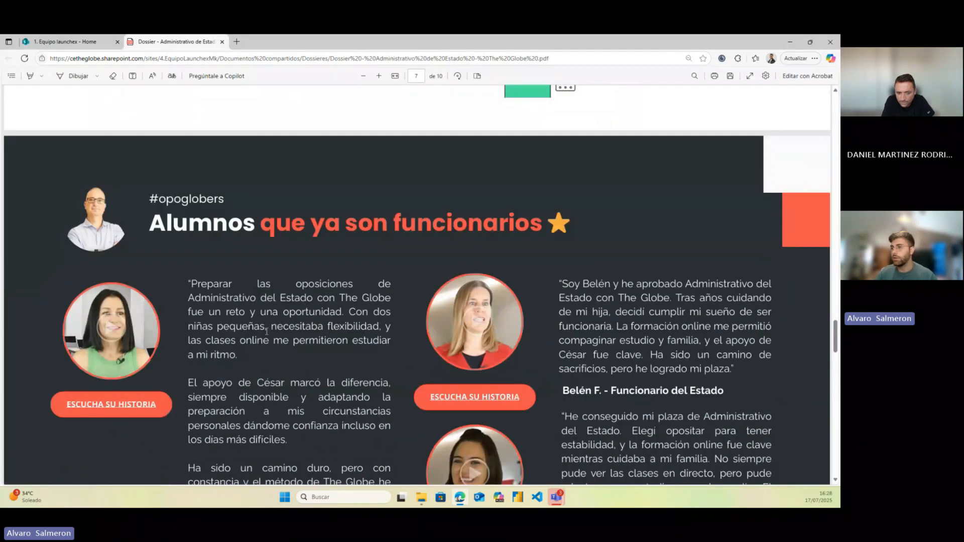
scroll(73, 108, "up", 4)
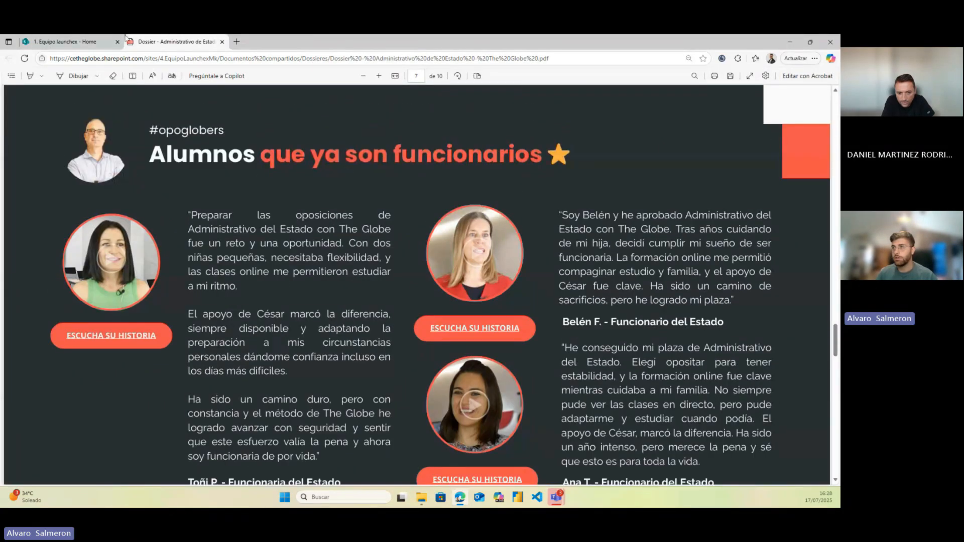
left_click(105, 40)
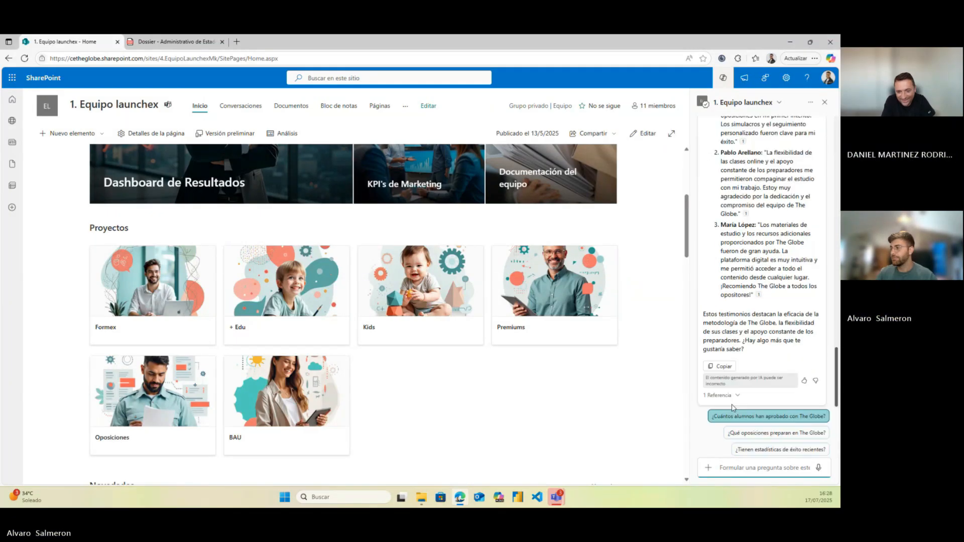
mouse_move(759, 382)
mouse_move(747, 301)
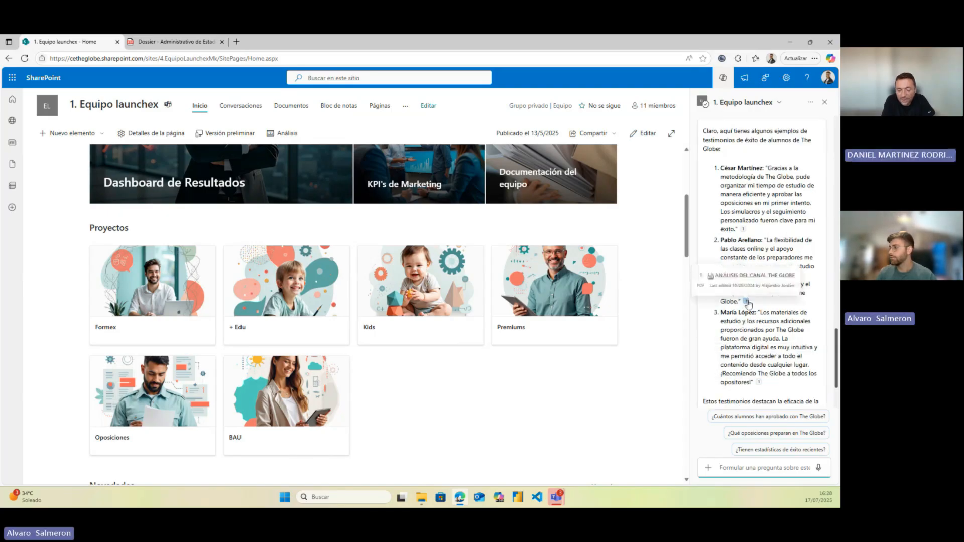
scroll(711, 300, "up", 3)
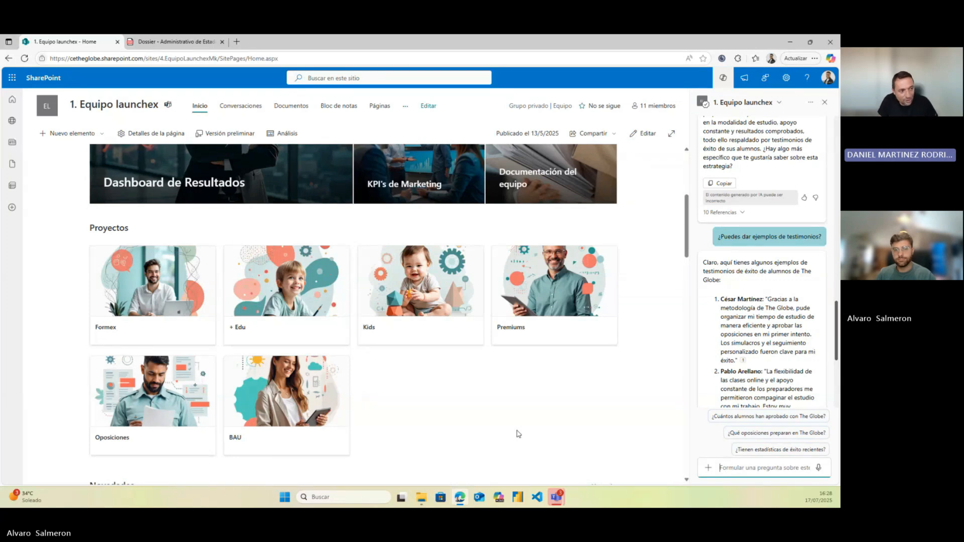
Ask 'cuales son vacaciones de la oposicion de economia' and read the no-specific-information reply
type("cuale")
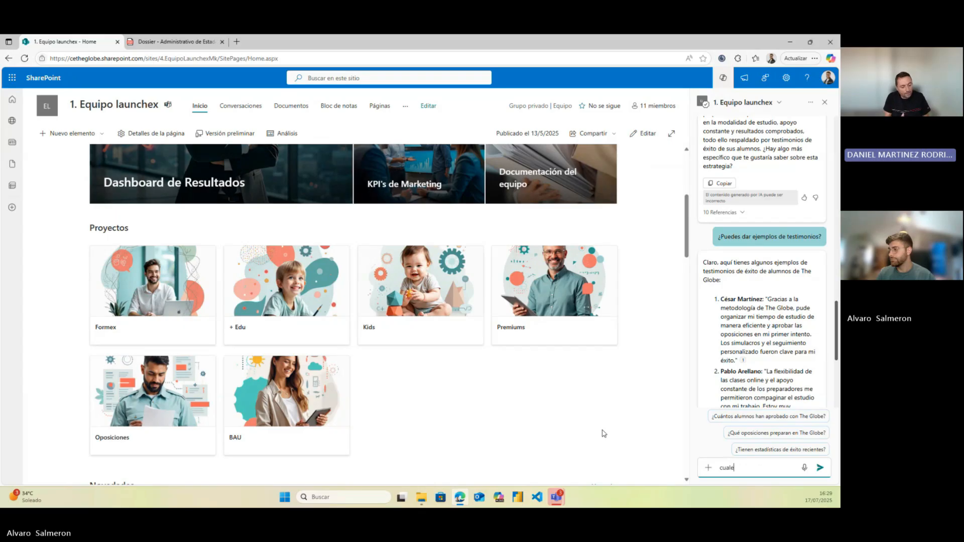
type("s son")
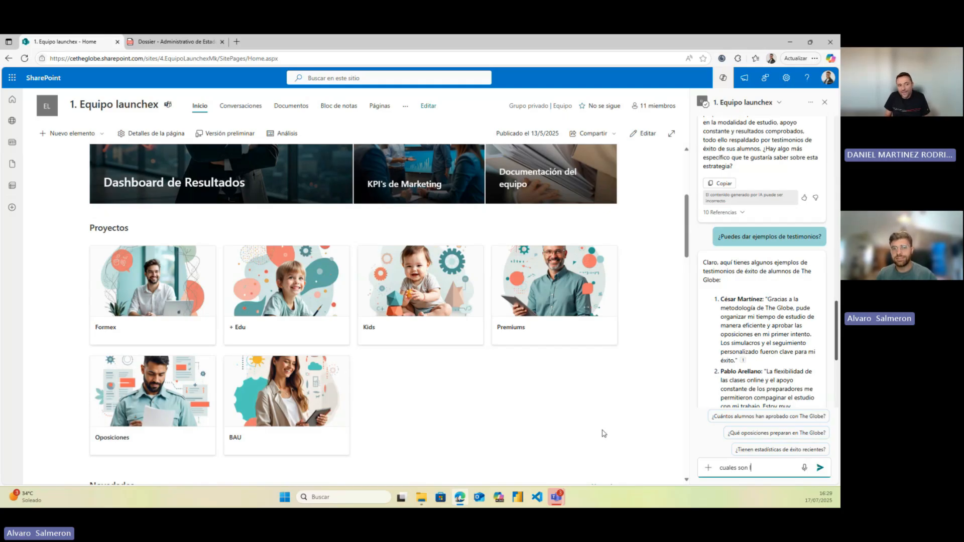
type(" bac")
key("BackSpace")
key("BackSpace")
key("BackSpace")
type("vacaciones de la")
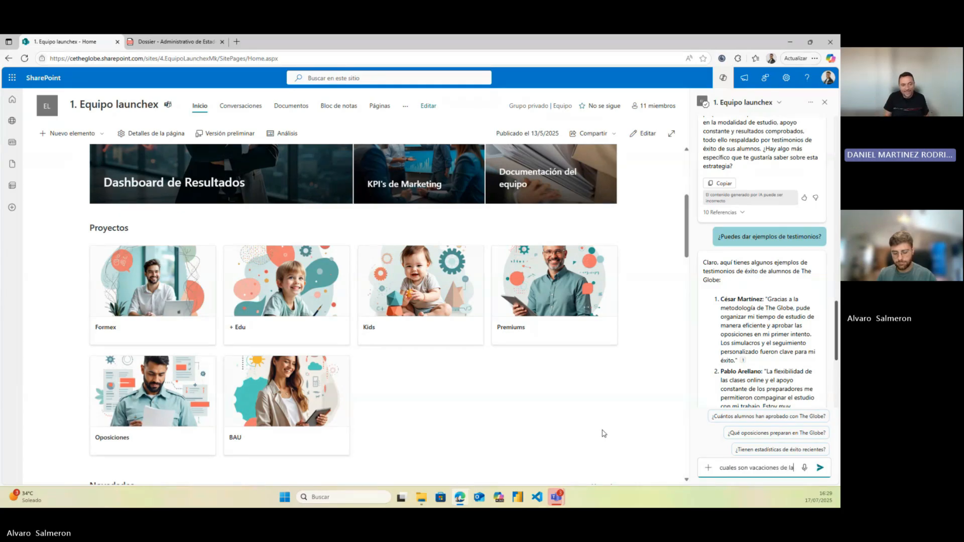
type(" oposicion de economia")
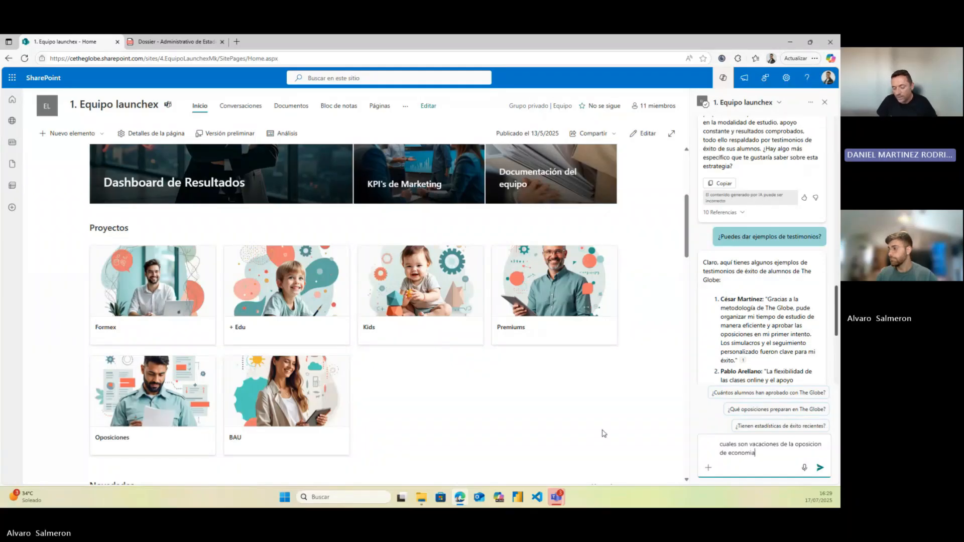
key("Return")
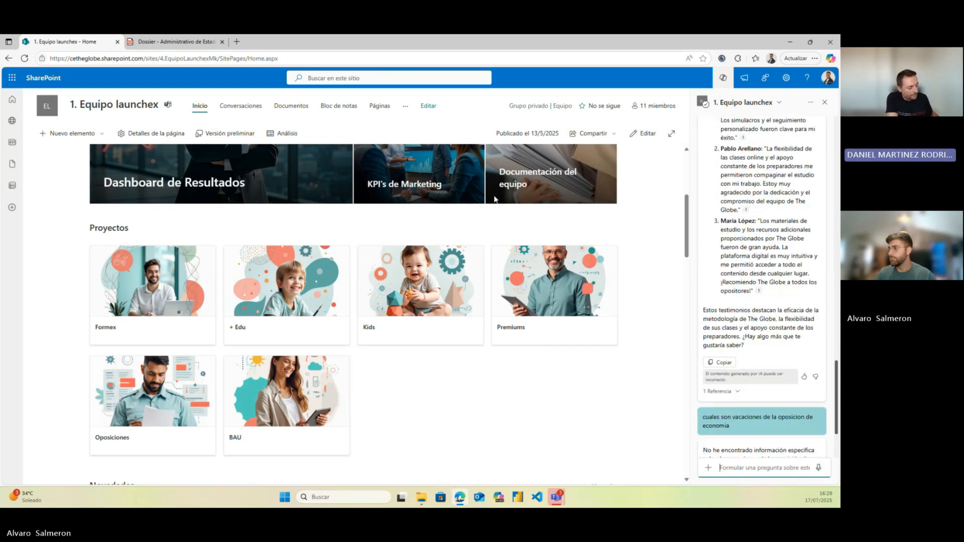
scroll(632, 242, "up", 3)
scroll(631, 242, "up", 1)
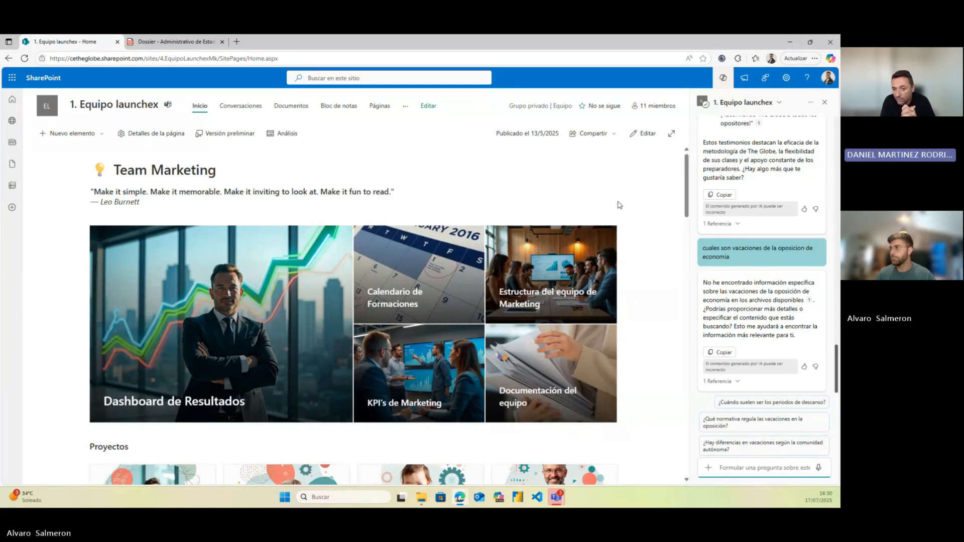
Create a new site agent from the Copilot agents list and open its 'Agente de 1. Equipo launchex' settings for editing
left_click(780, 103)
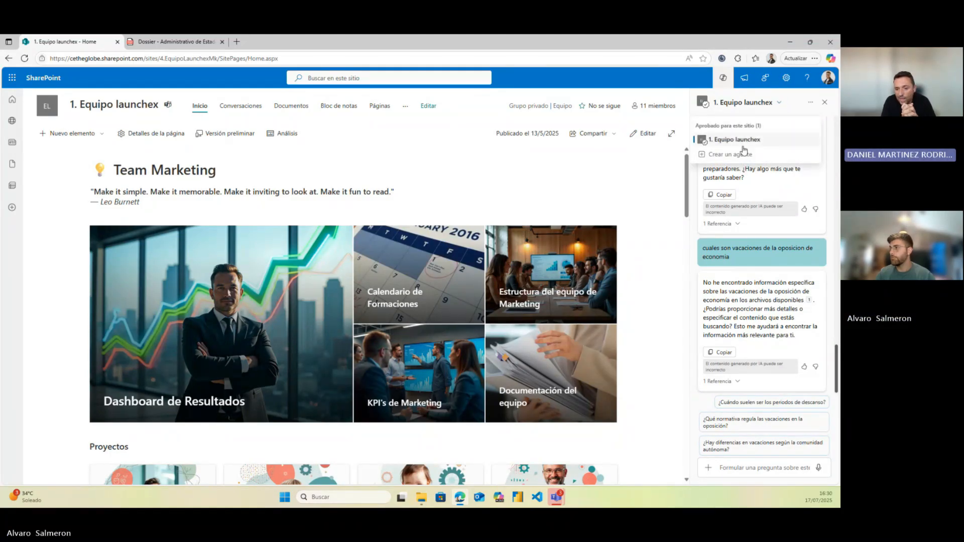
left_click(726, 154)
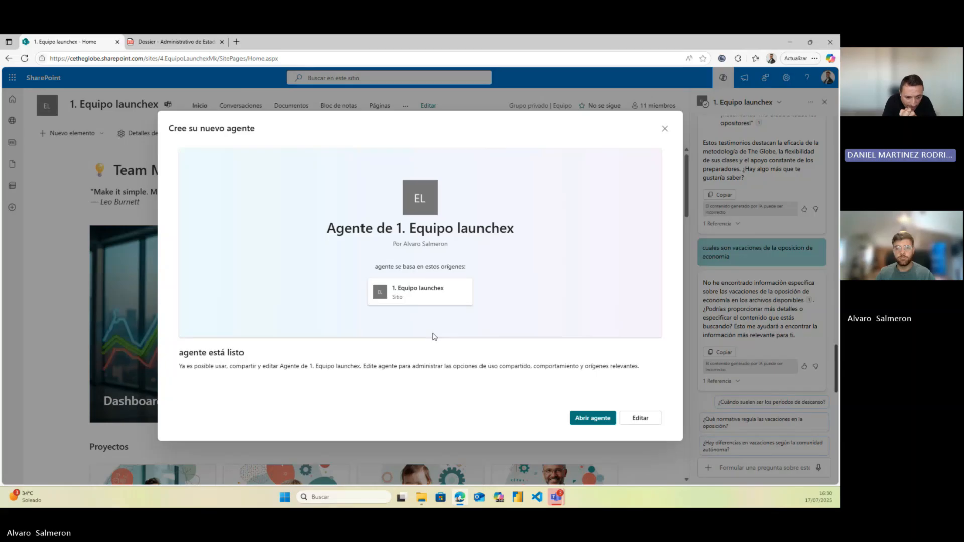
left_click(640, 417)
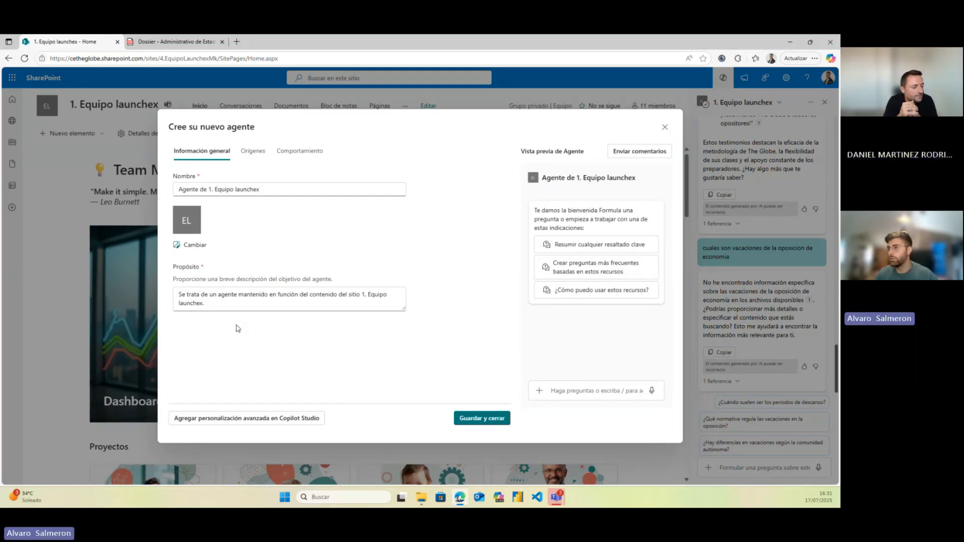
Rename the agent to 'Agente de dossier academico', correcting the 'acadmeico' typo
left_click(264, 190)
left_click_drag(264, 193, 208, 190)
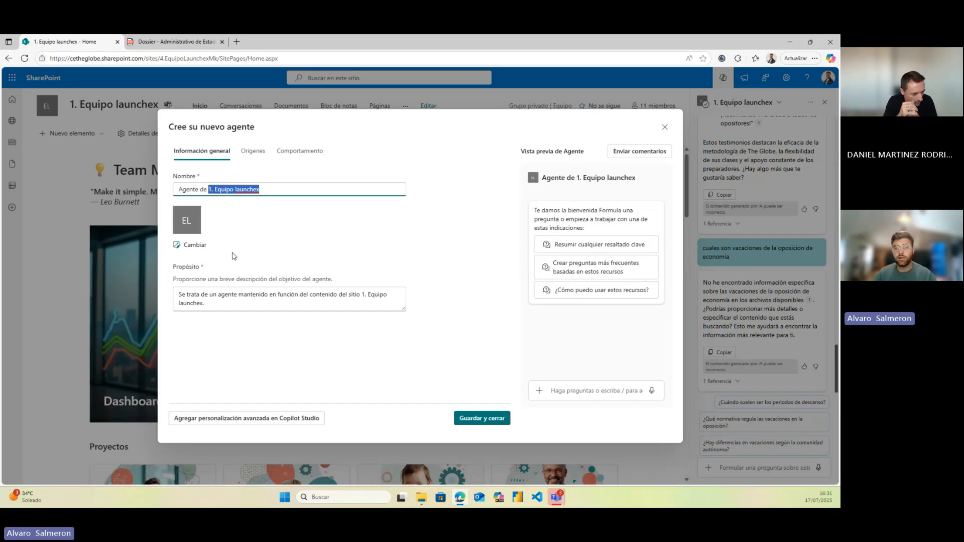
key("BackSpace")
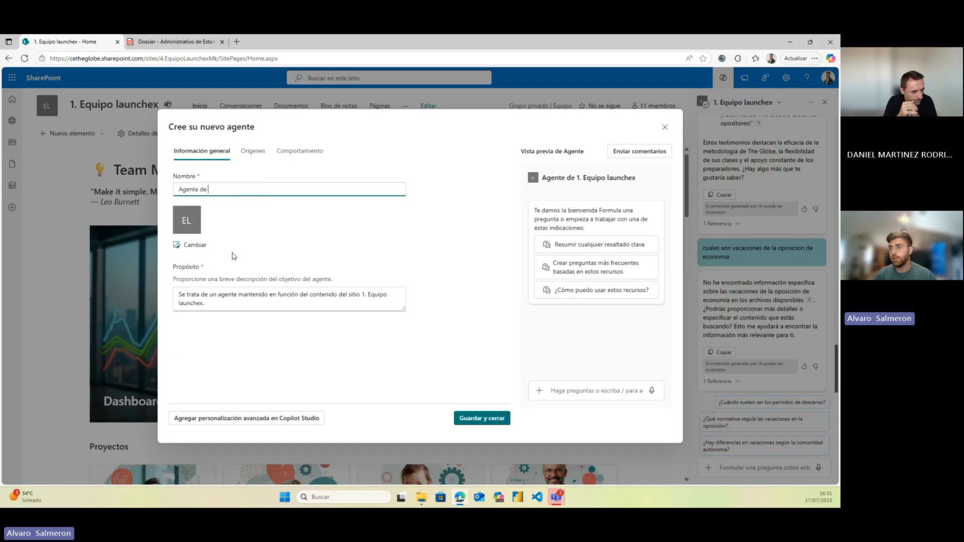
type("dossier")
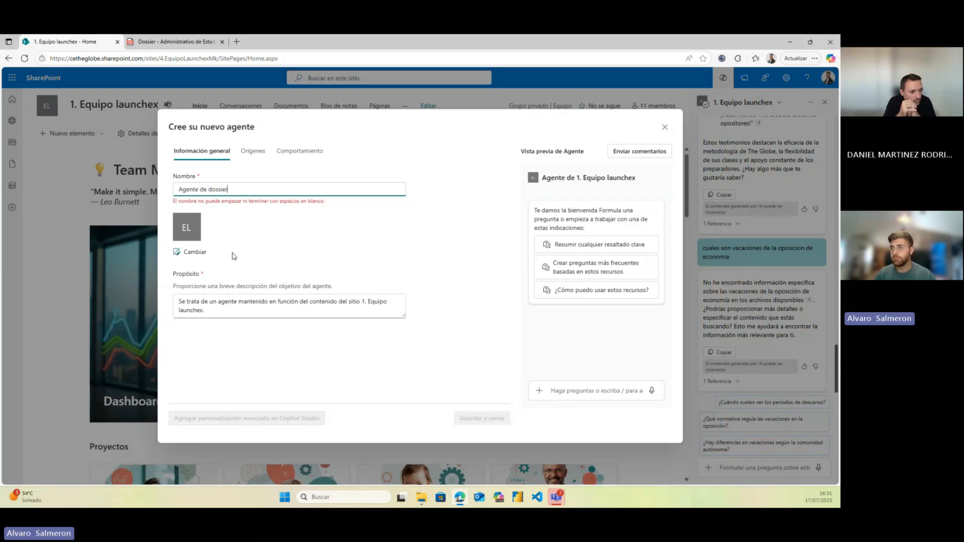
type(" acadmeico")
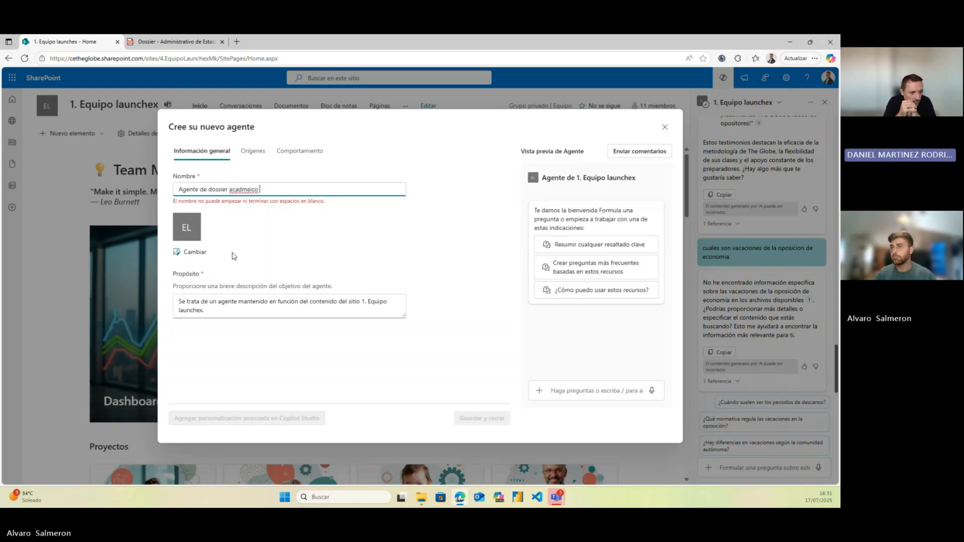
double_click(248, 189)
type("academico")
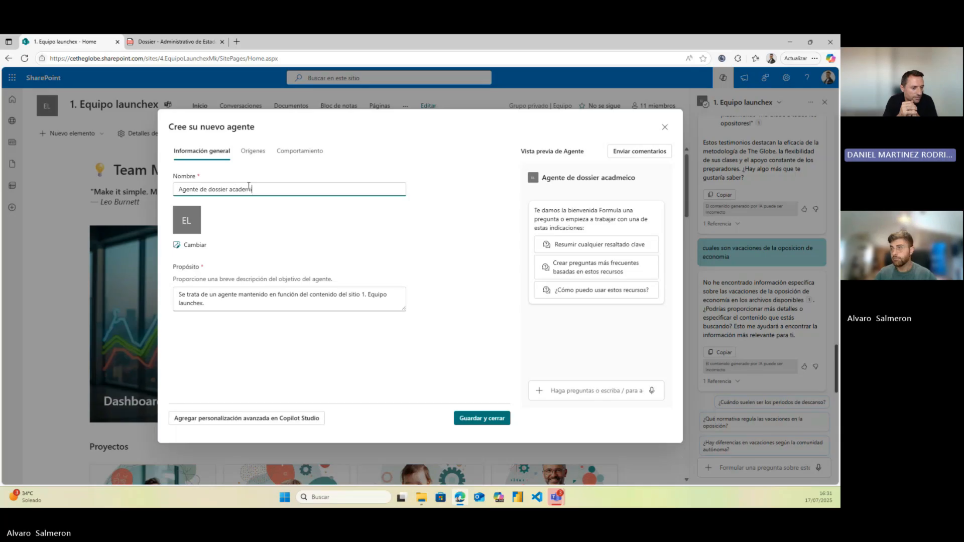
left_click(266, 224)
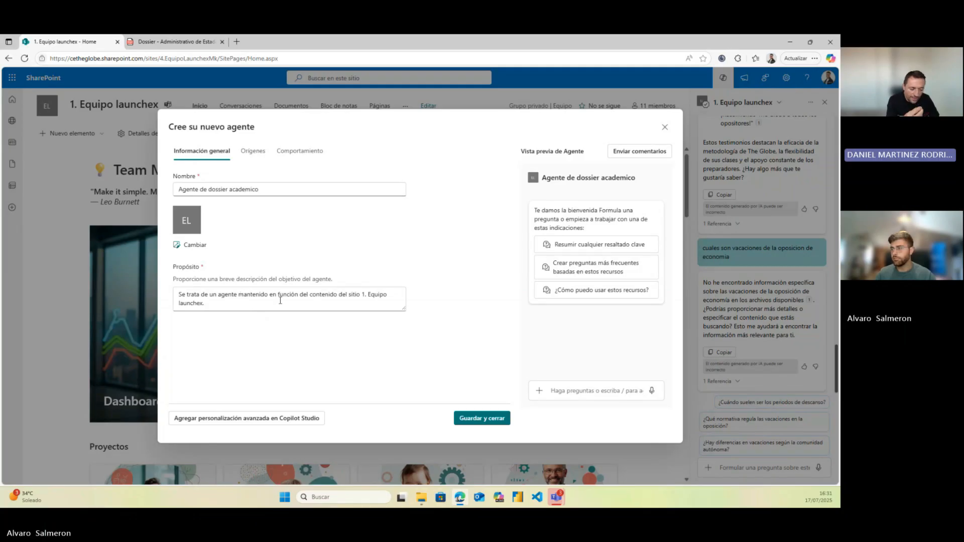
Append '. para generar dossier academico en base a una estrutura clara' to the purpose and spell-check 'estrutura'
left_click(238, 304)
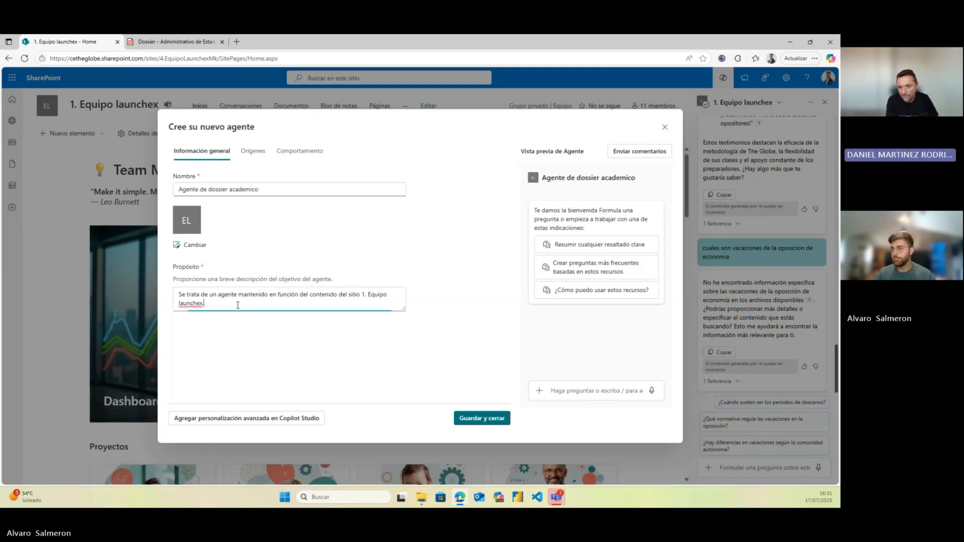
type(". par")
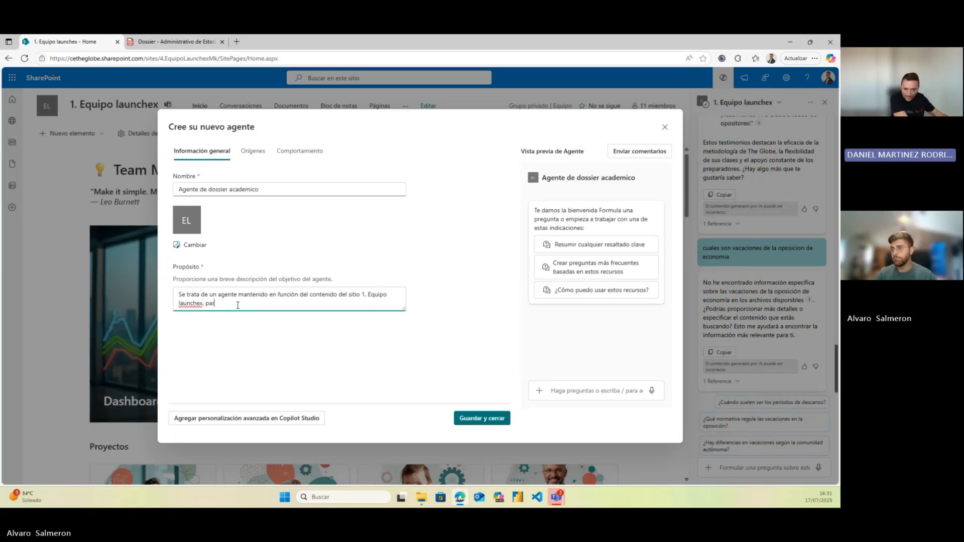
type("a generar")
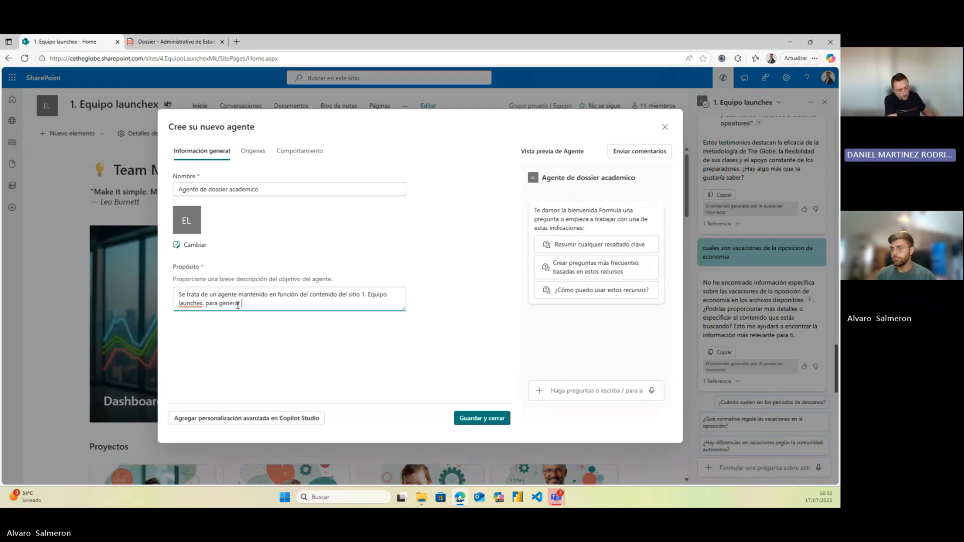
type(" dossier academico en base a una estr")
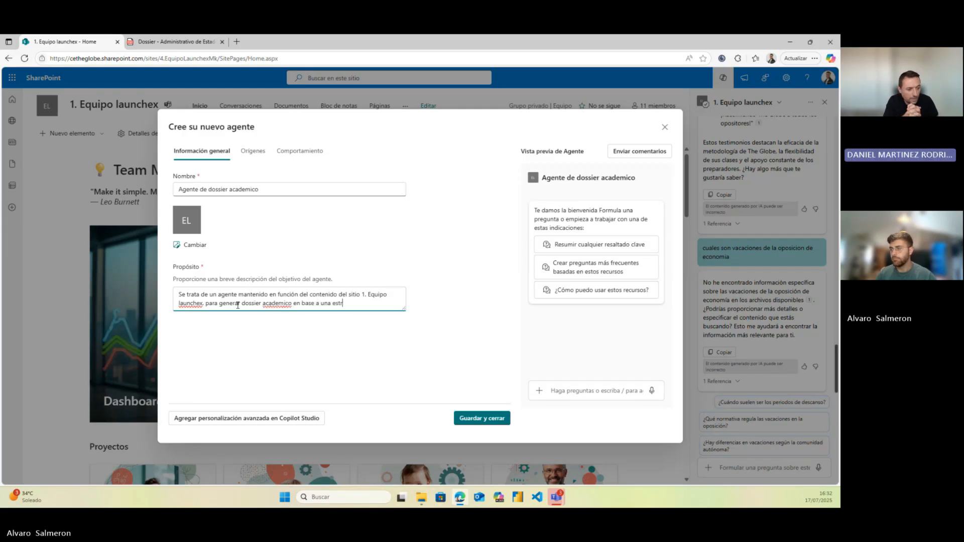
type("utura clara")
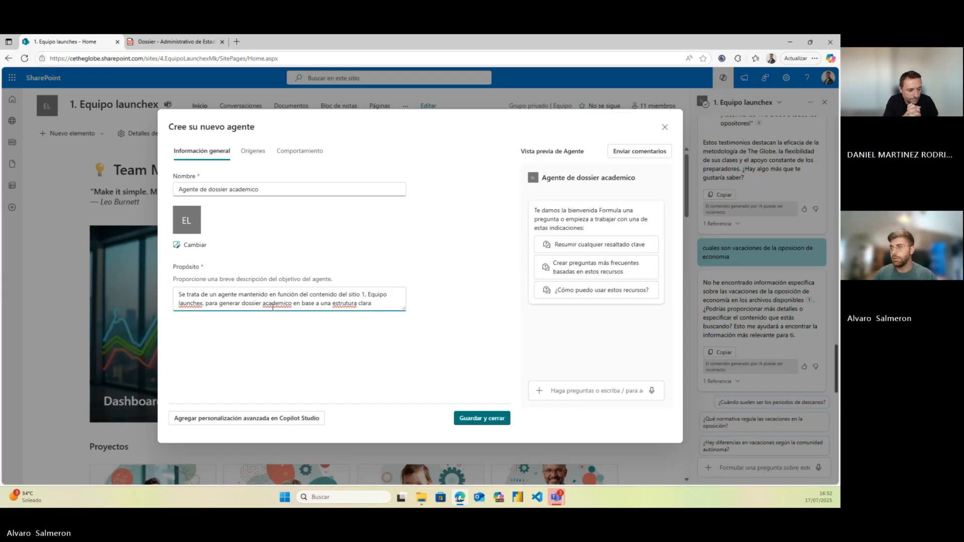
right_click(334, 304)
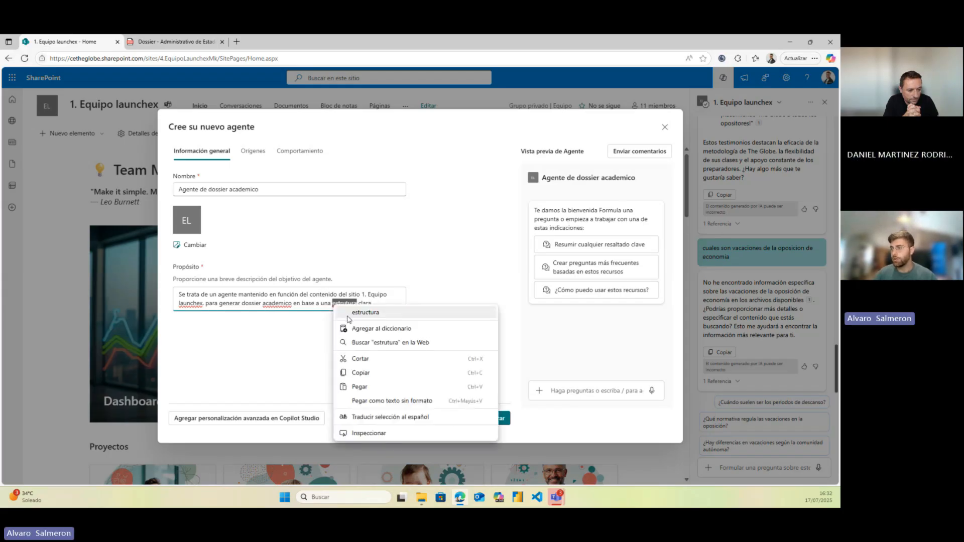
left_click(350, 314)
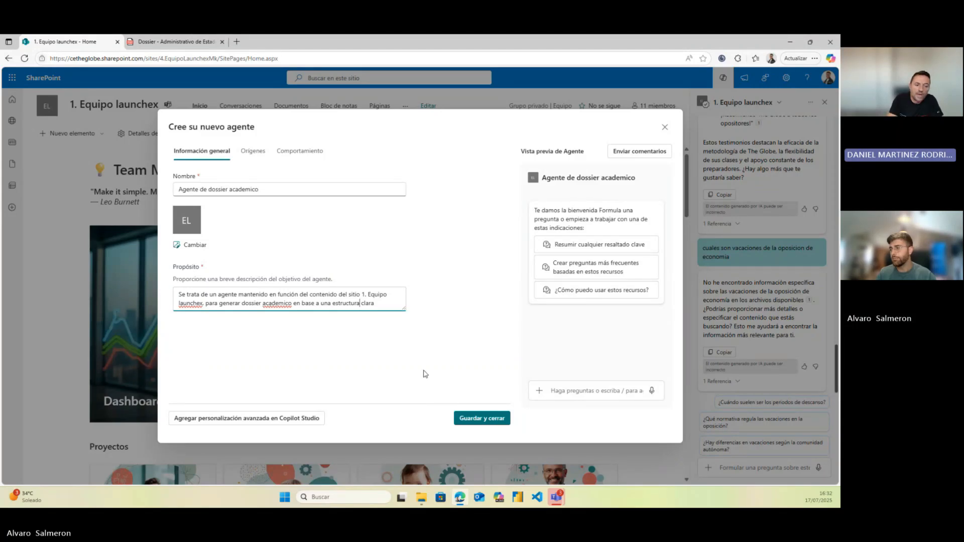
Scope the agent's Orígenes to 'Con origen en bibliotecas de documentos, carpetas o archivos' instead of the whole site
left_click(253, 151)
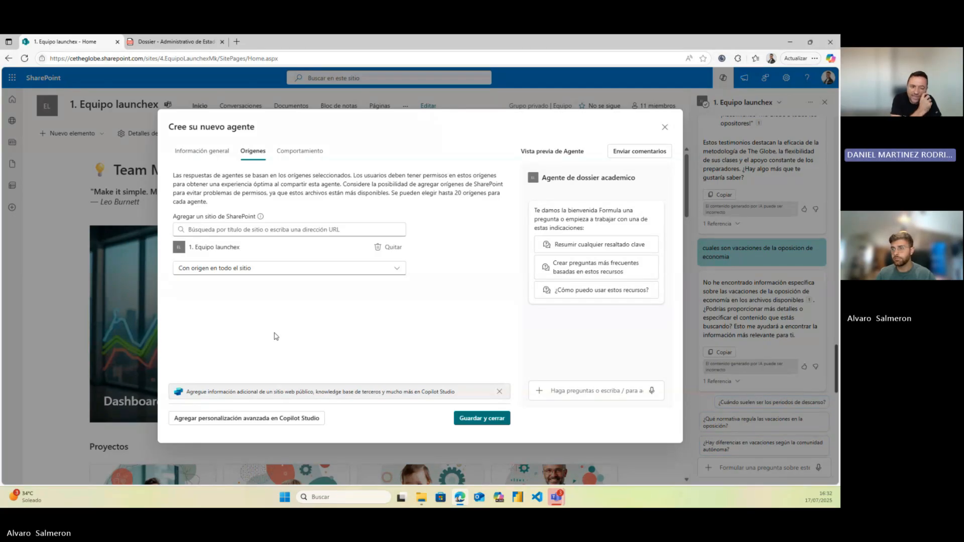
left_click(268, 269)
left_click(268, 324)
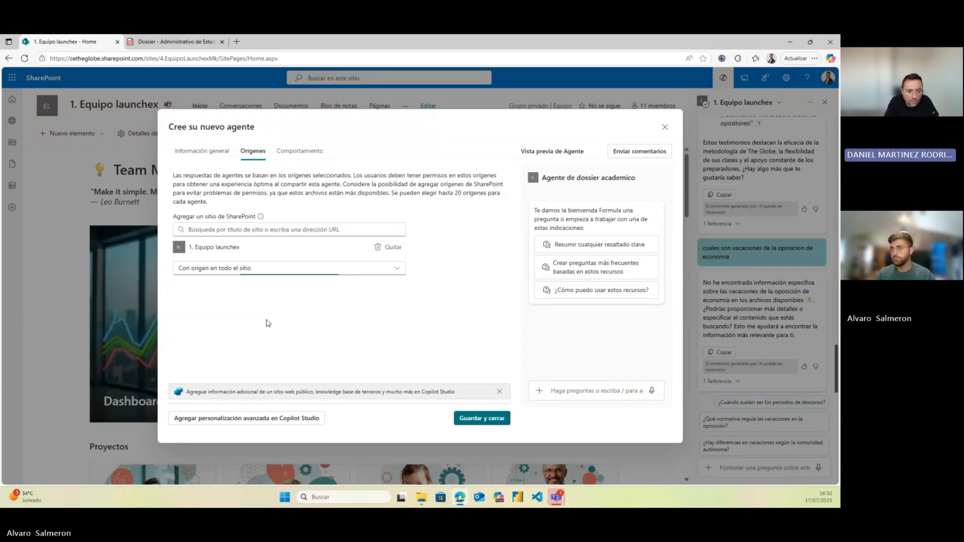
left_click(237, 229)
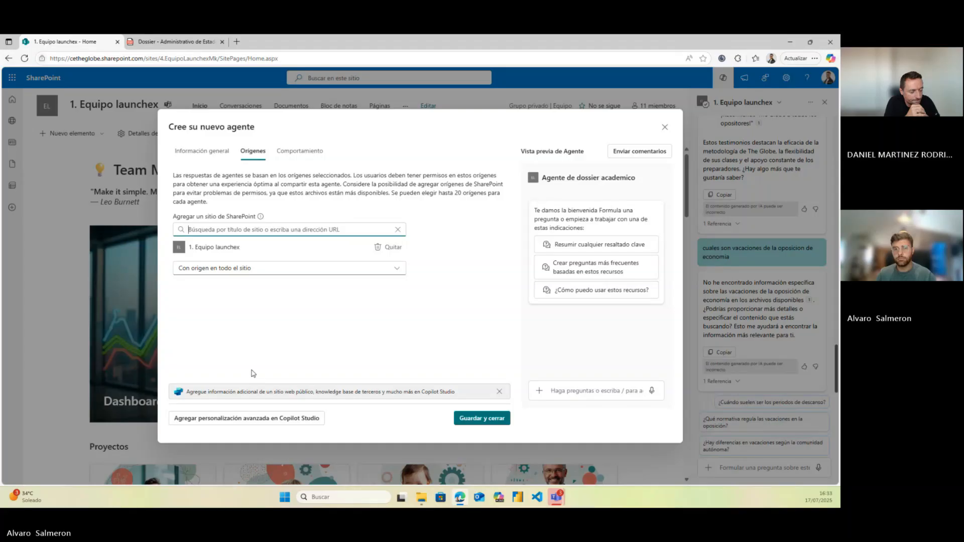
type("do")
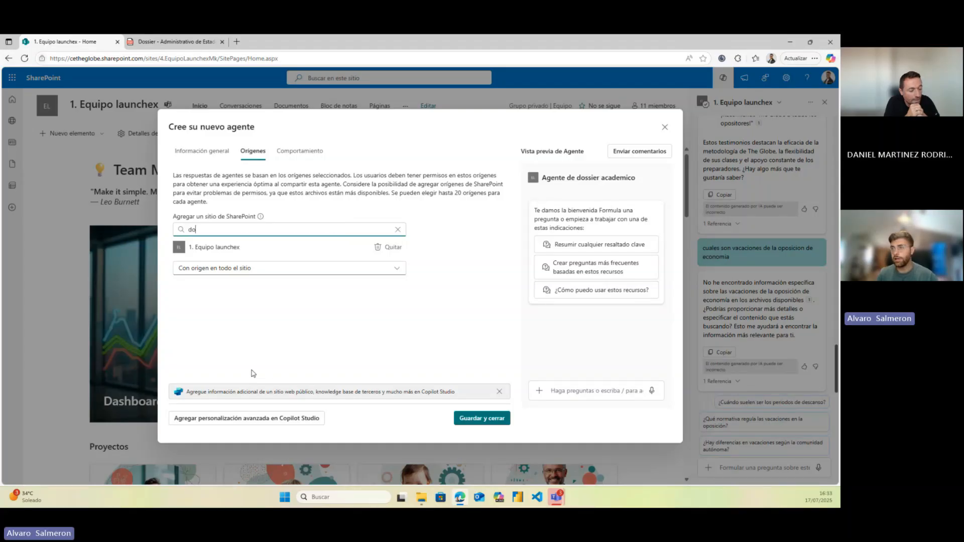
key("BackSpace")
key("BackSpace")
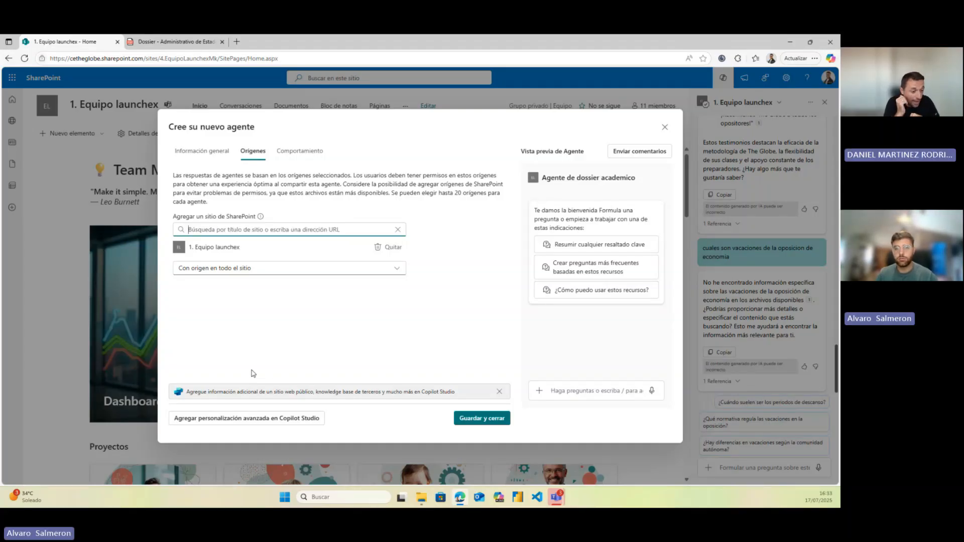
left_click(234, 274)
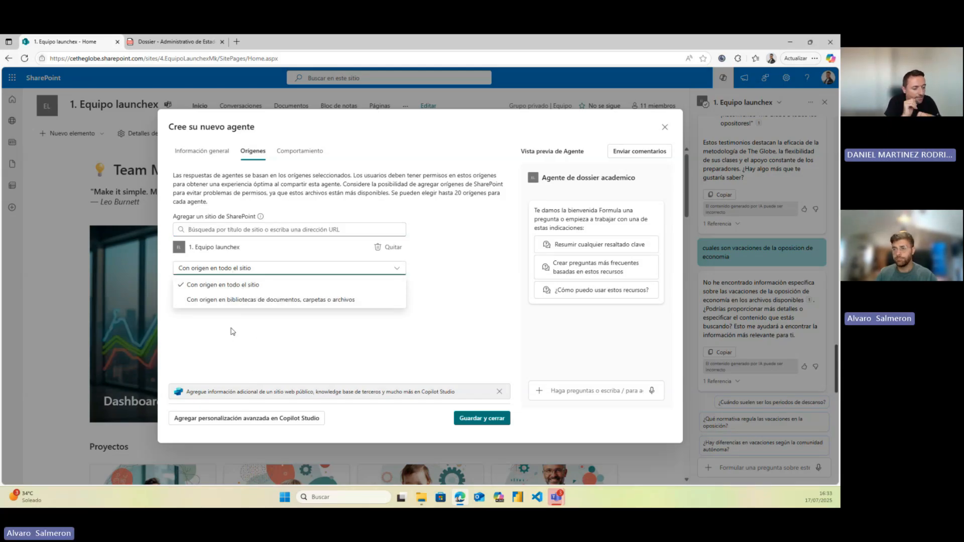
left_click(237, 300)
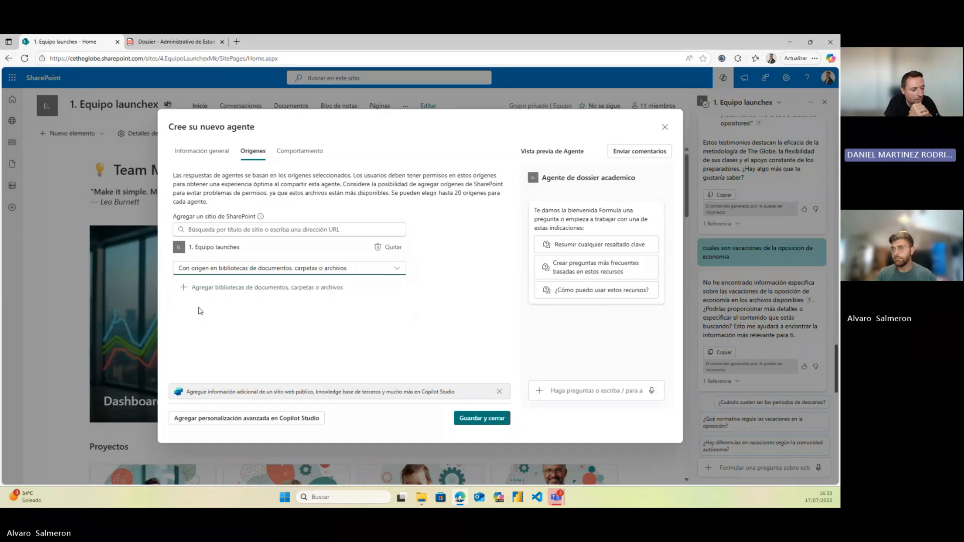
Pick the Dossieres folder from the site's documents as the agent's only knowledge source
left_click(185, 287)
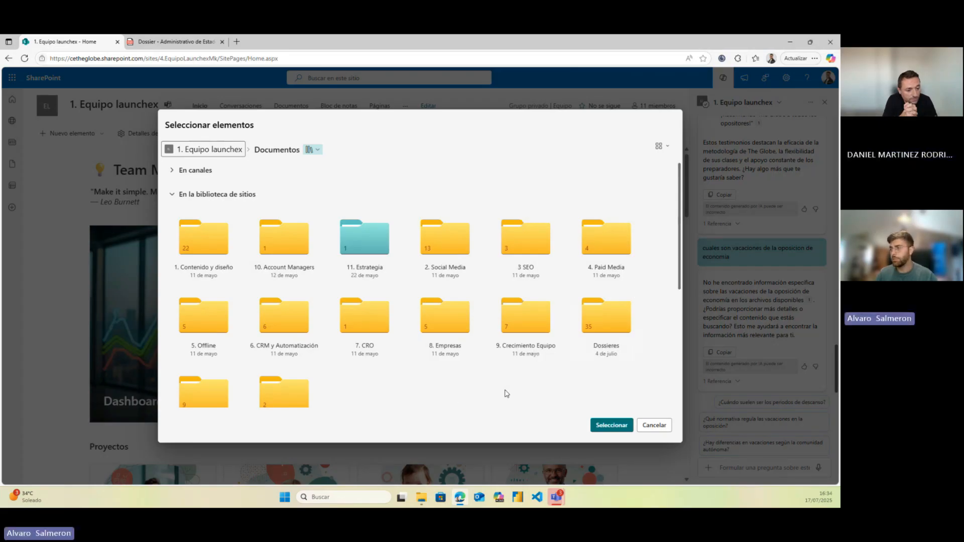
left_click(636, 297)
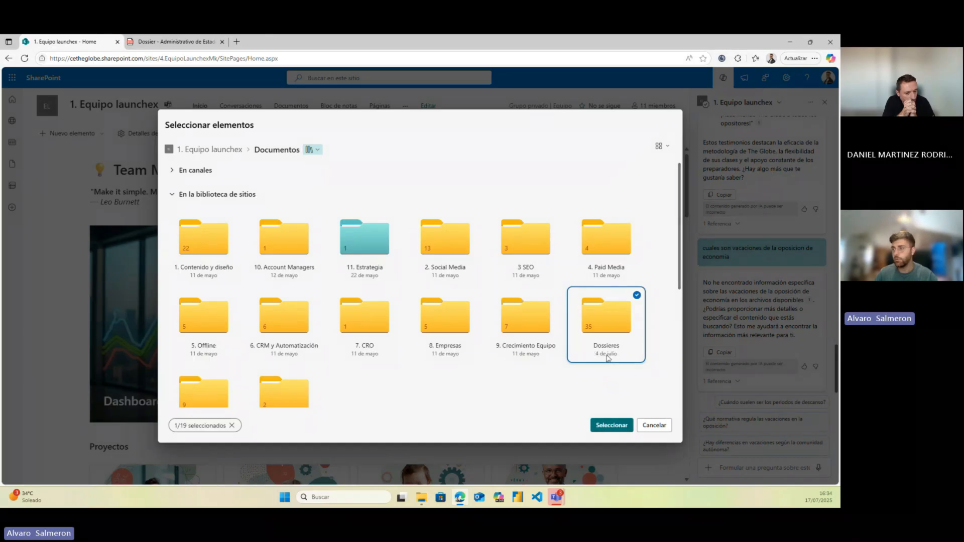
left_click(611, 426)
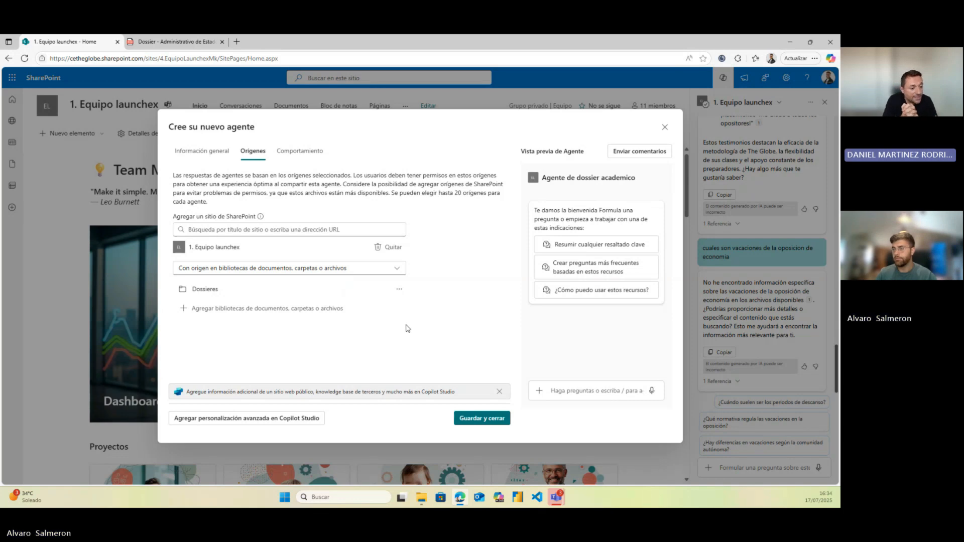
left_click(300, 152)
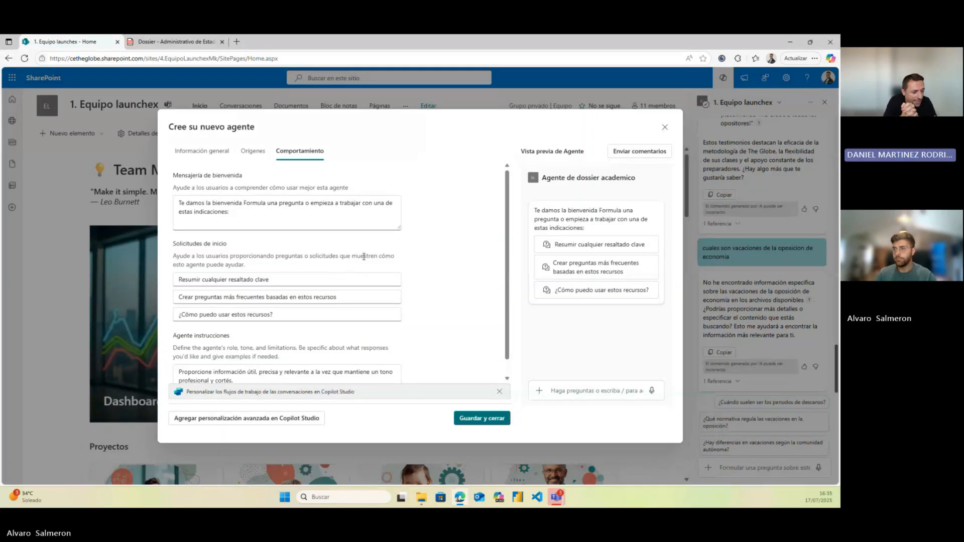
scroll(363, 256, "down", 1)
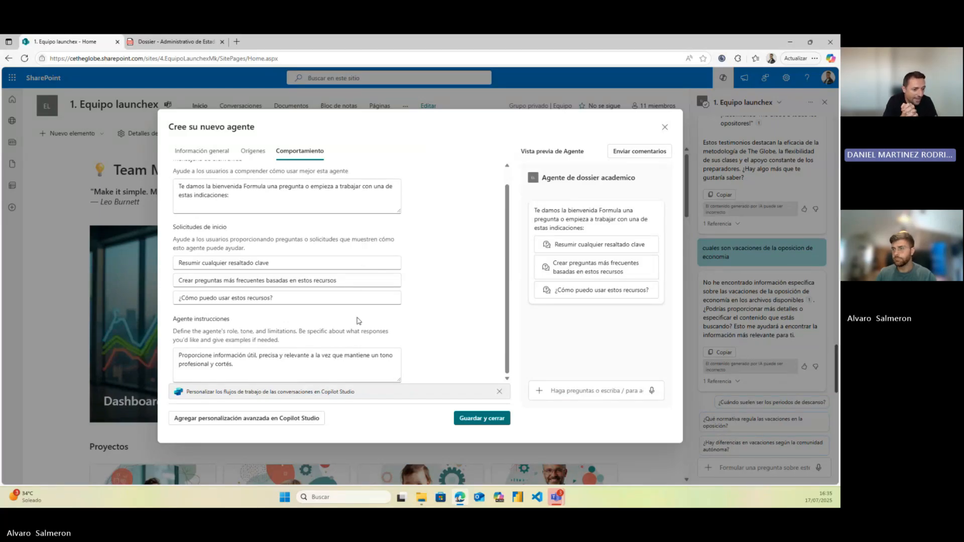
scroll(356, 321, "up", 1)
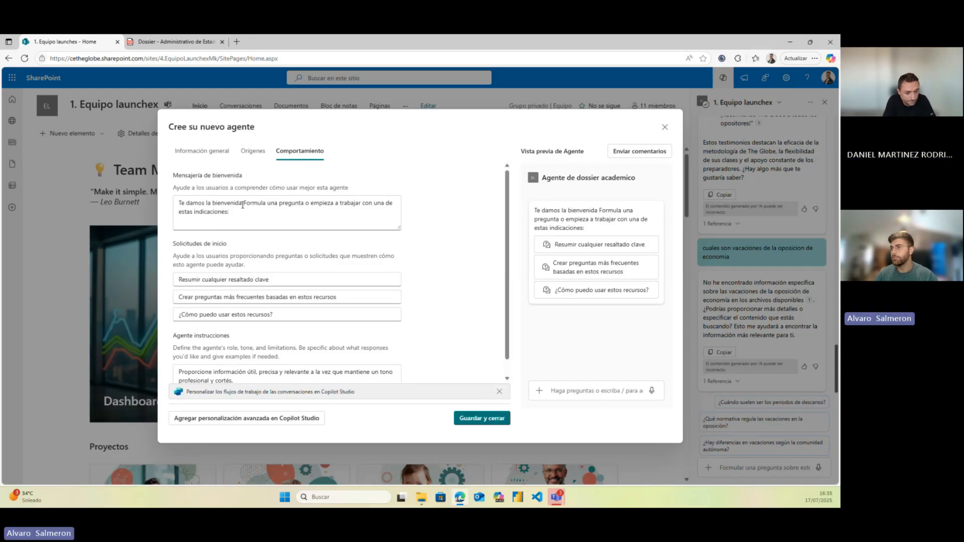
Change the welcome message to 'Te damos la bienvenida a The Globe puedes solicitar información sobre cualquier curso'
left_click_drag(242, 203, 254, 209)
key("BackSpace")
type("a bienvenida a")
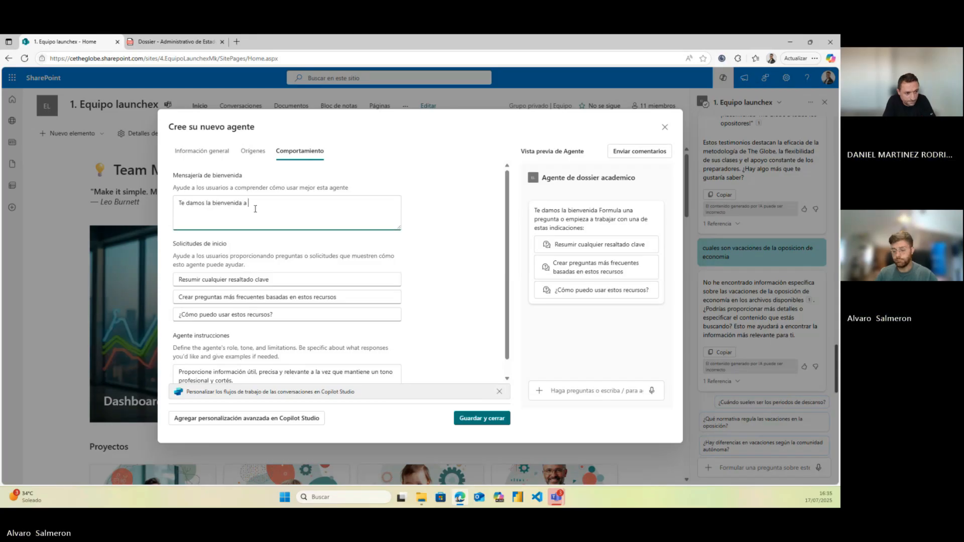
type("The Globe ")
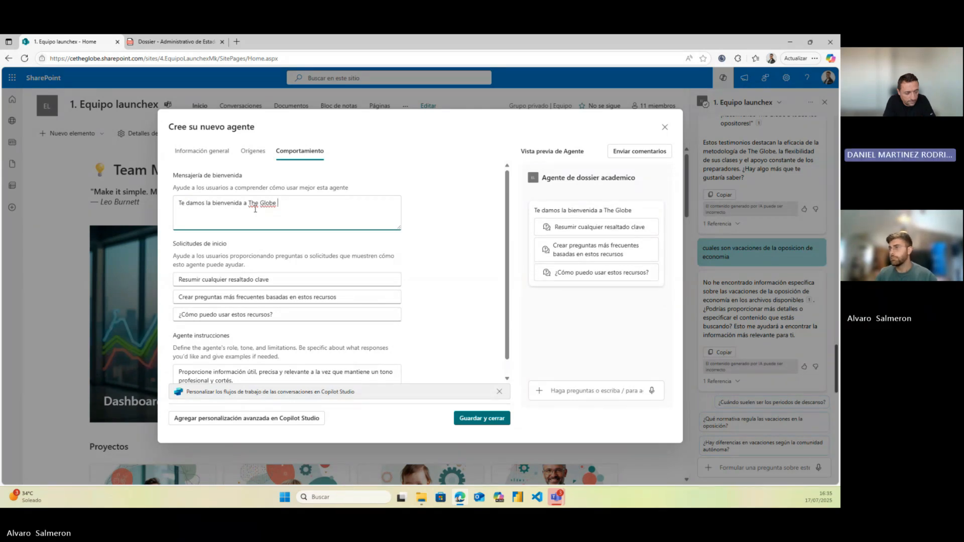
type("puedes sol")
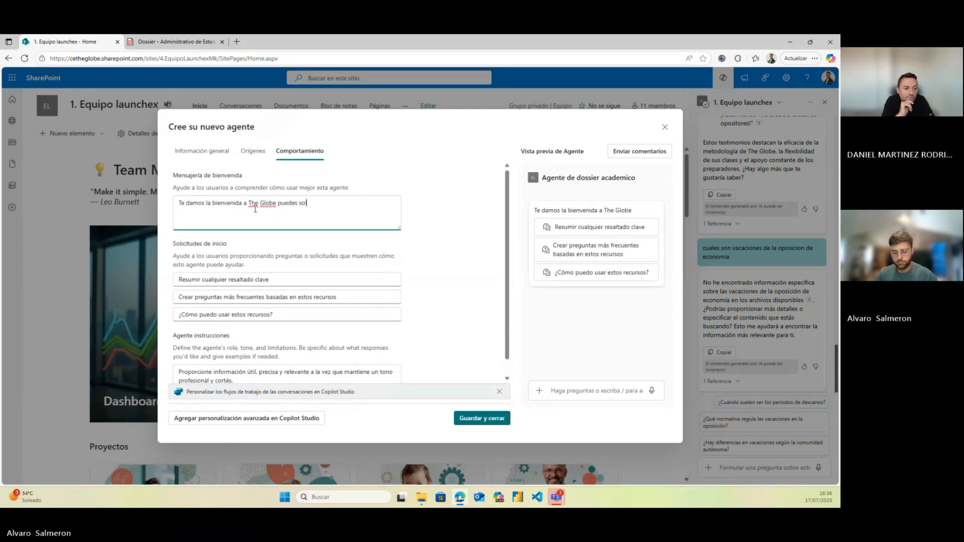
type("icitar inform")
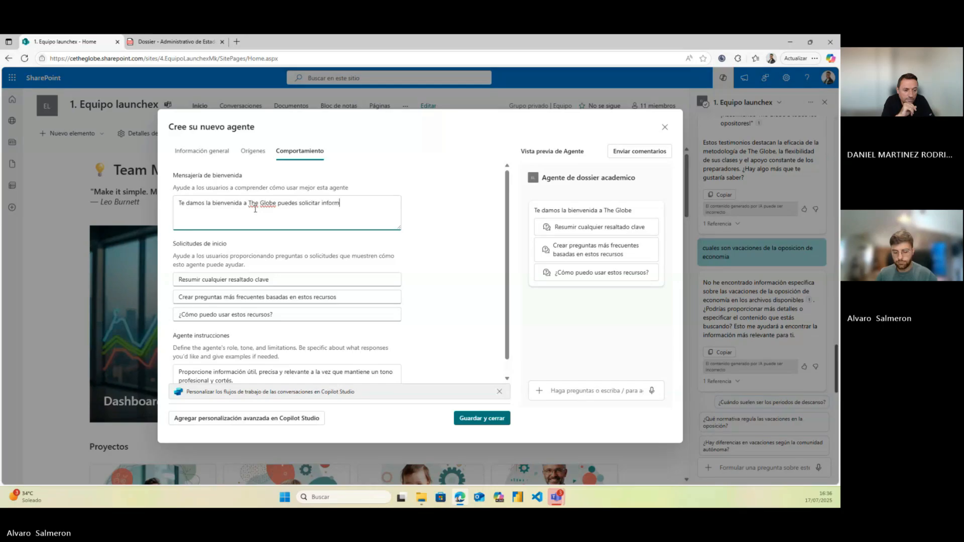
type("ación osbre cualquier curso")
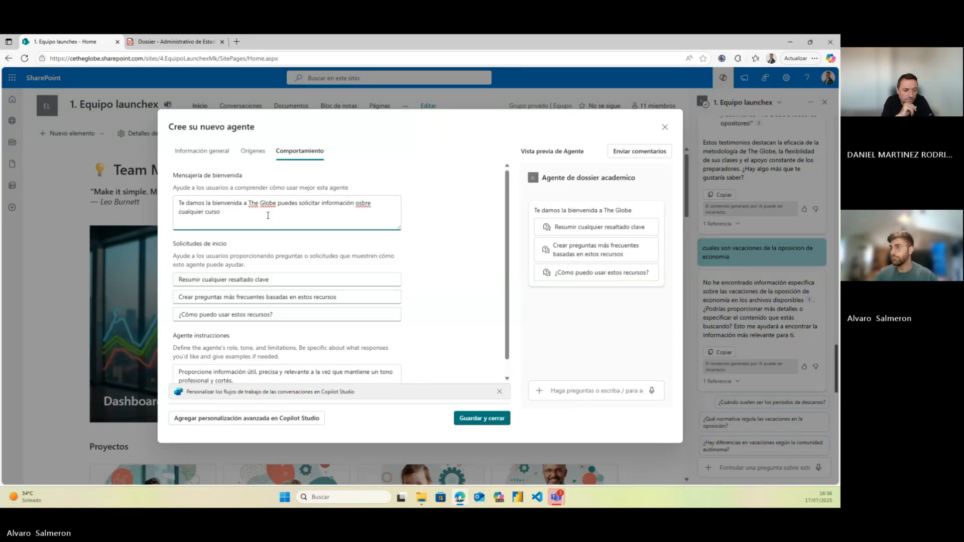
left_click(355, 204)
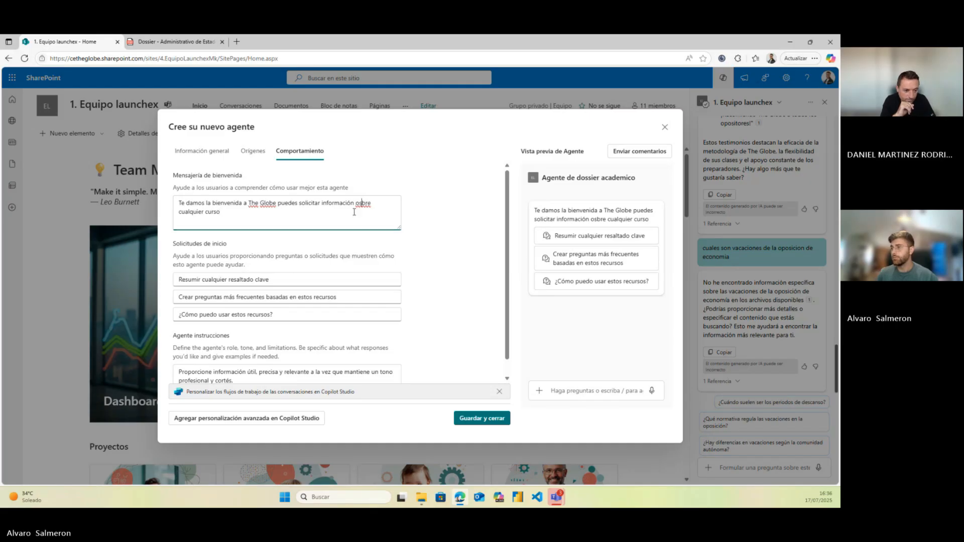
key("Right")
key("Right")
key("Right")
key("BackSpace")
key("BackSpace")
key("BackSpace")
key("BackSpace")
key("BackSpace")
type("sobre")
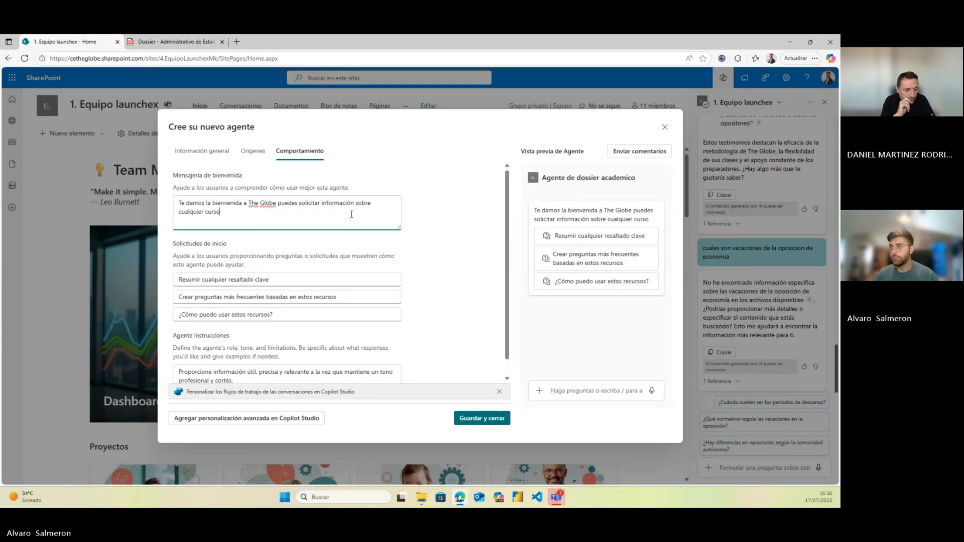
left_click(351, 243)
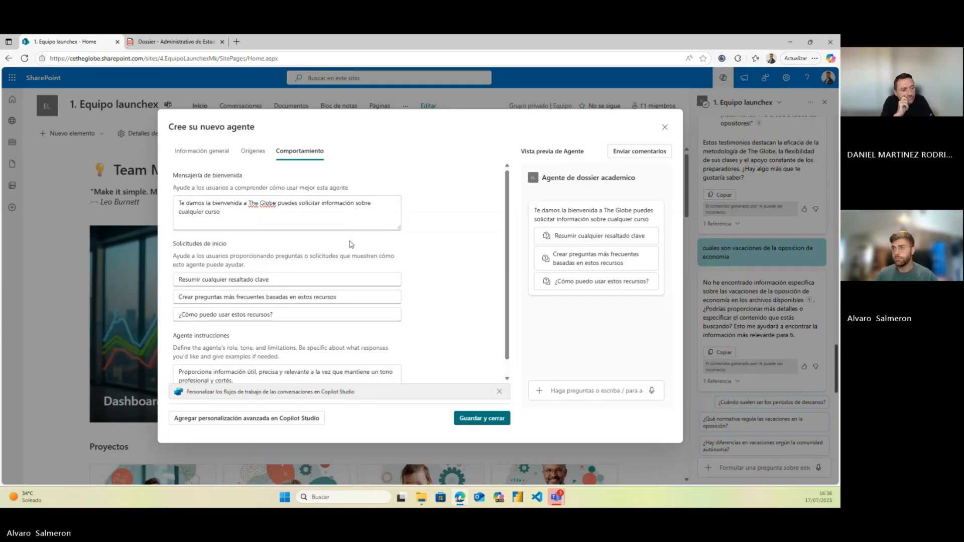
Replace the first starter prompt with 'Resumir programa formativo'
triple_click(234, 279)
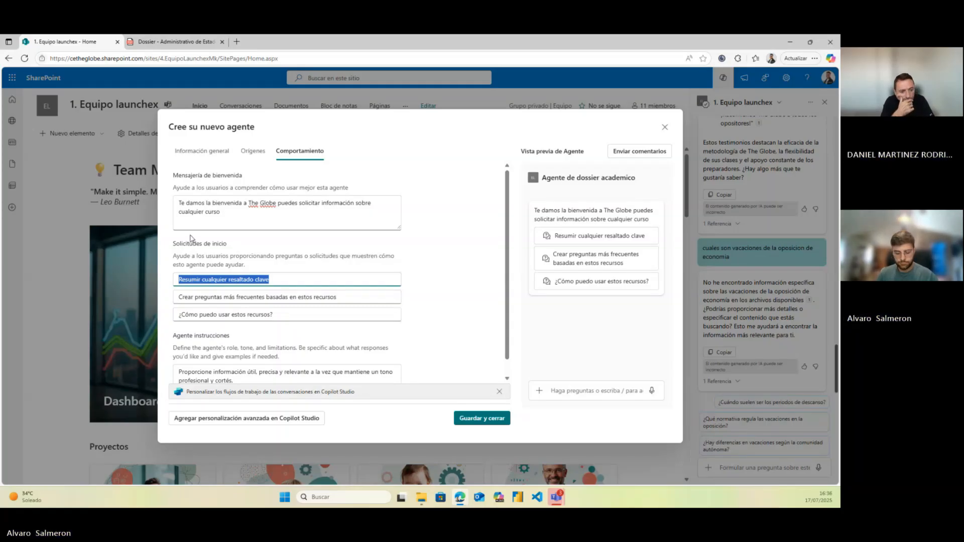
type("Resumir")
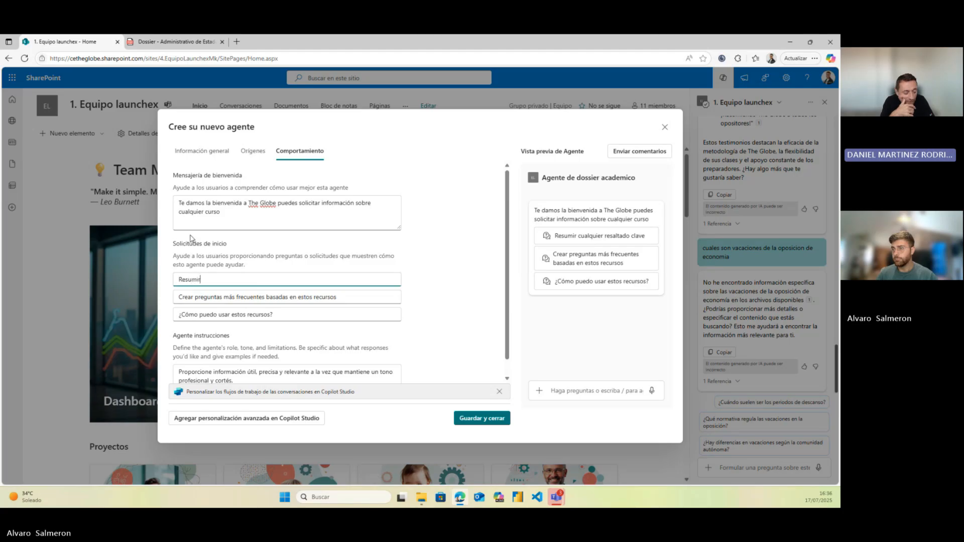
type(" que")
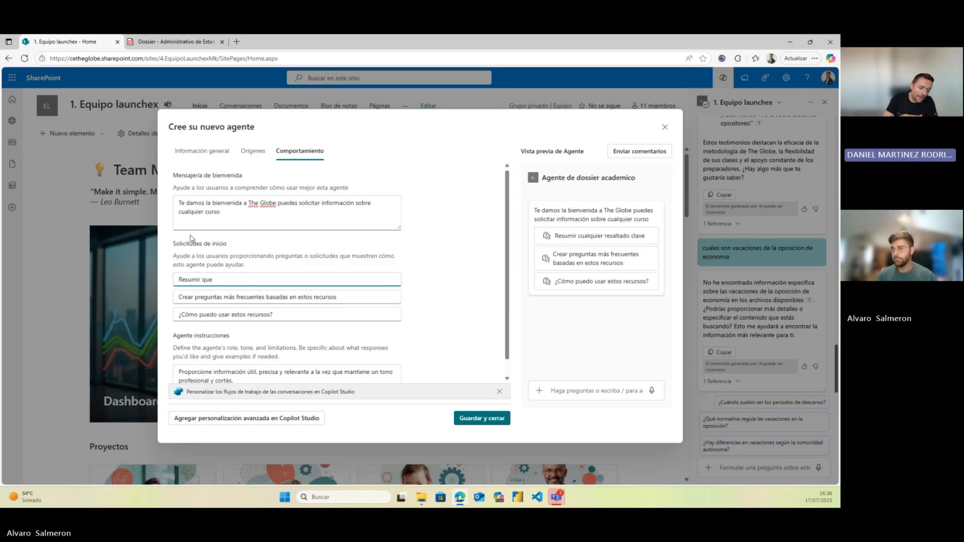
type(" oposicio")
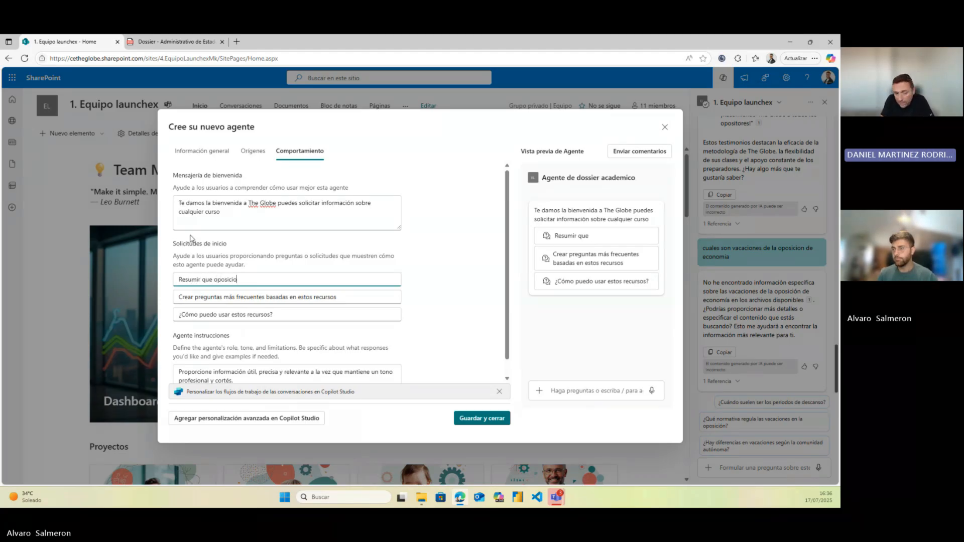
key("BackSpace")
key("BackSpace")
key("BackSpace")
key("BackSpace")
key("BackSpace")
key("BackSpace")
key("BackSpace")
key("BackSpace")
key("BackSpace")
key("BackSpace")
key("BackSpace")
key("BackSpace")
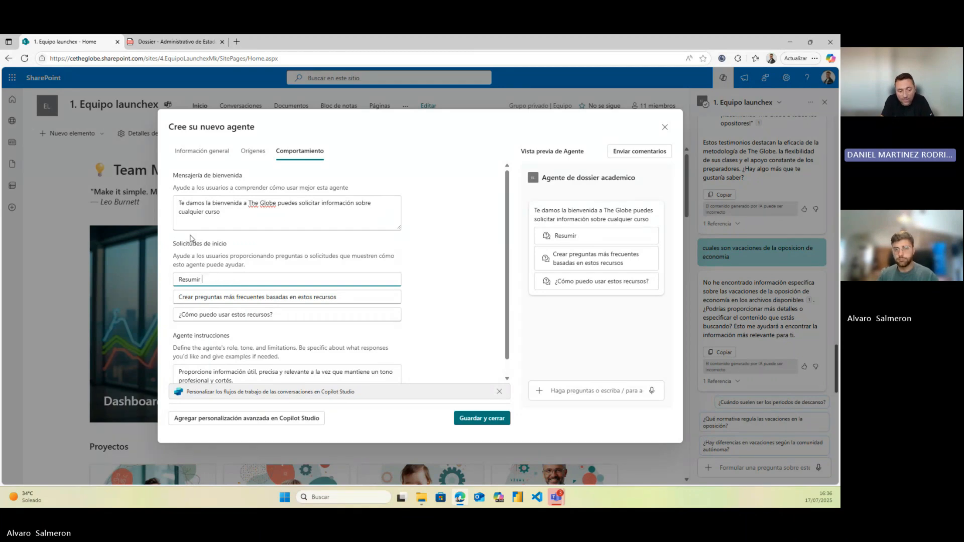
type("progr")
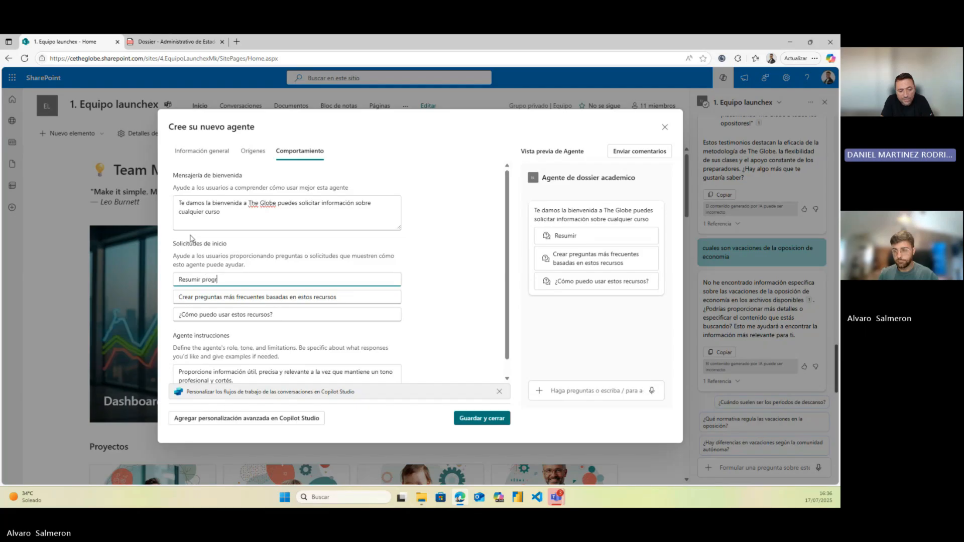
type("ama formativo")
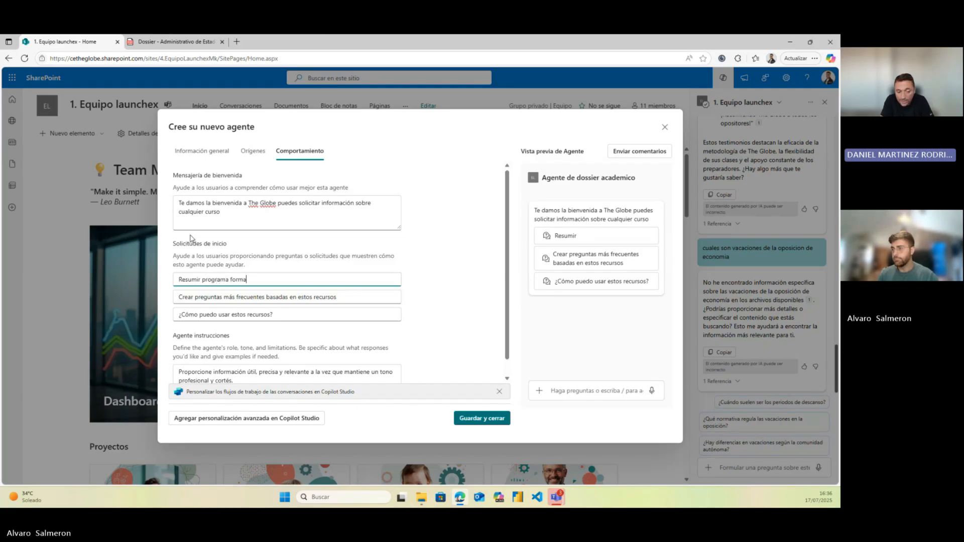
Replace the second starter prompt with '¿Cuales son los requisitos de acceso?', fixing the typos
triple_click(274, 297)
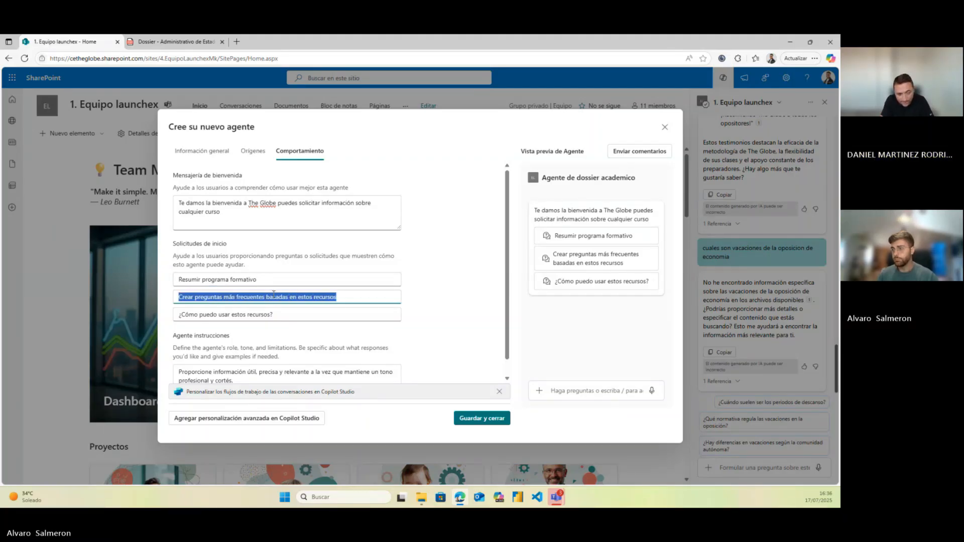
type("¿C")
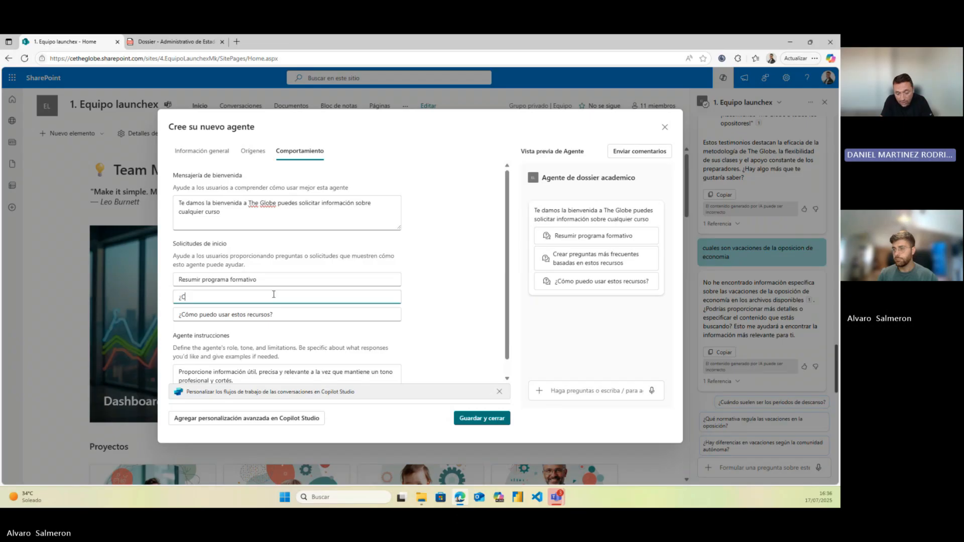
type("ual e")
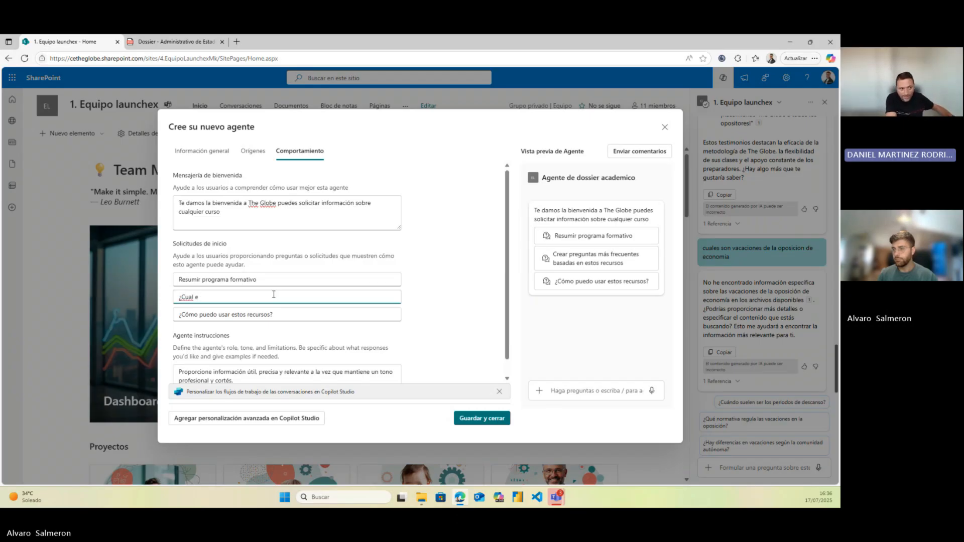
key("BackSpace")
type("a ")
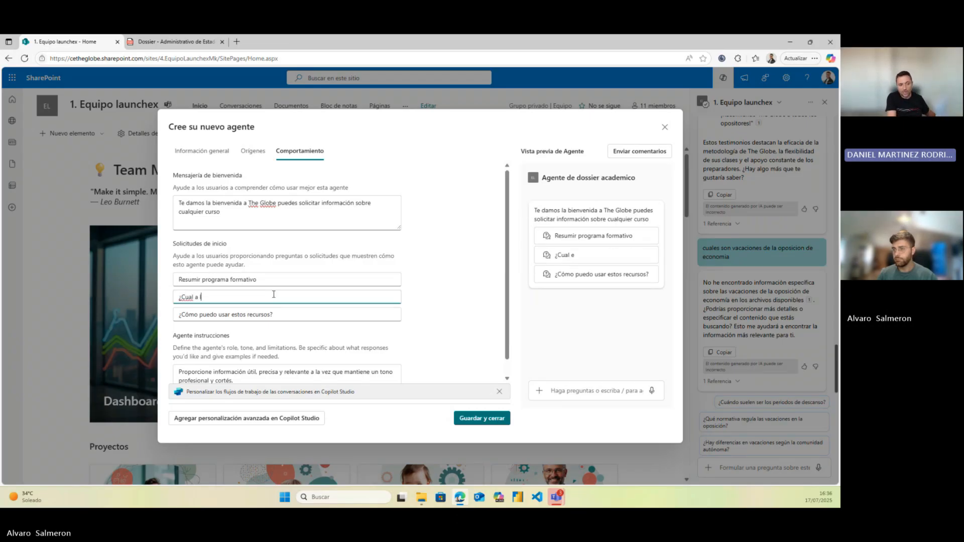
type("les son los ")
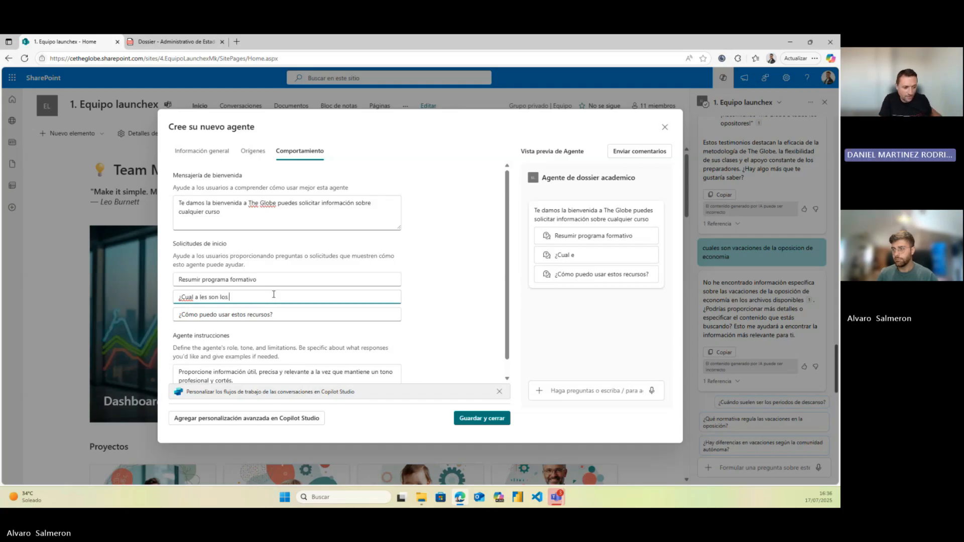
type("requisitos?")
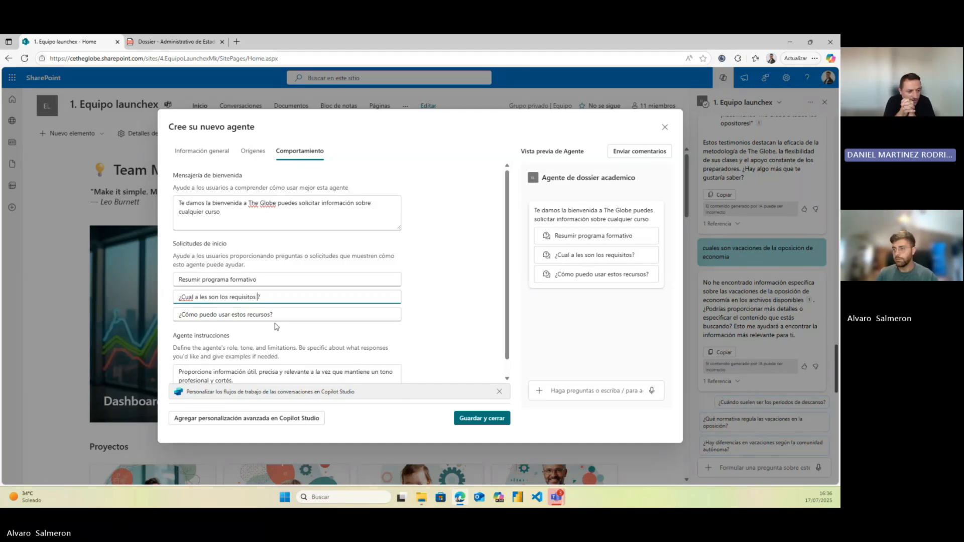
type(" de acceso")
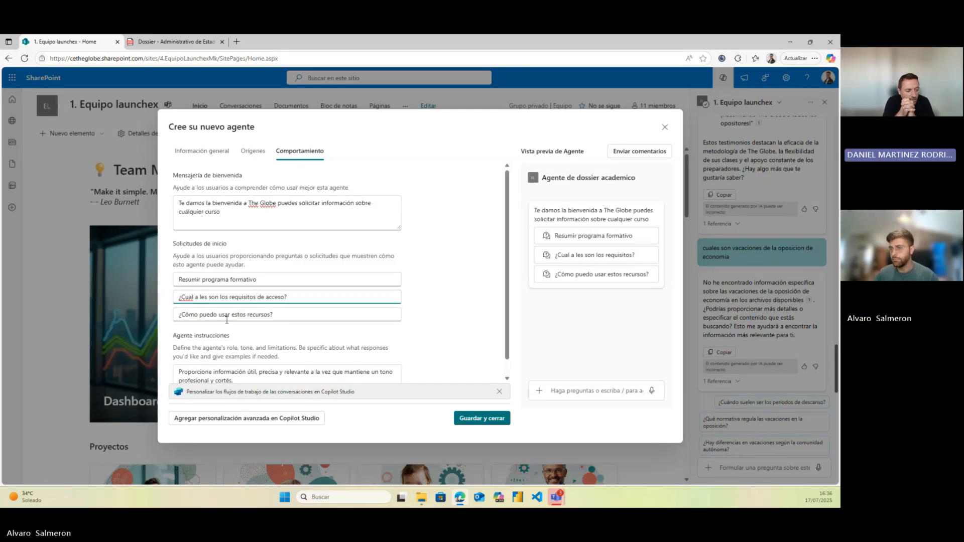
key("Delete")
key("BackSpace")
type("es")
key("Delete")
key("Delete")
key("Delete")
key("Delete")
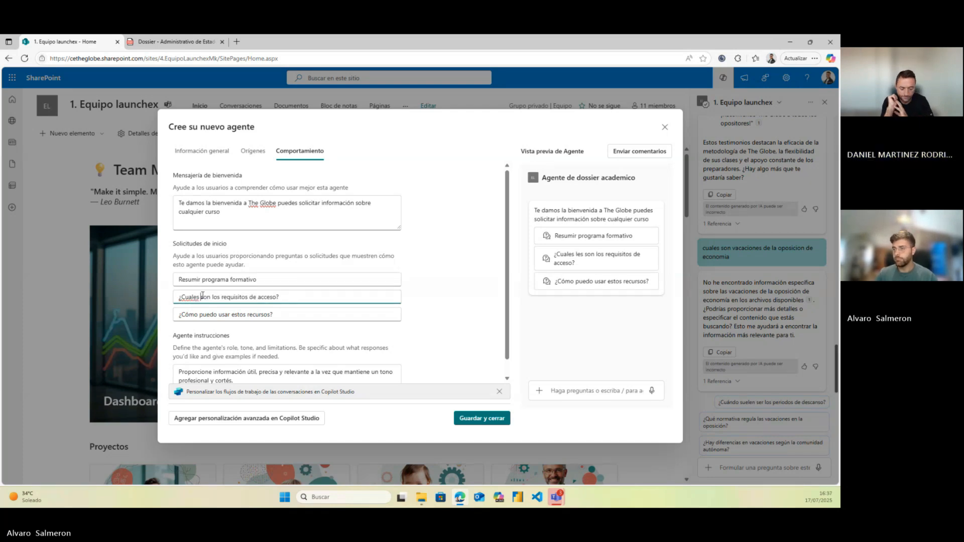
left_click(204, 312)
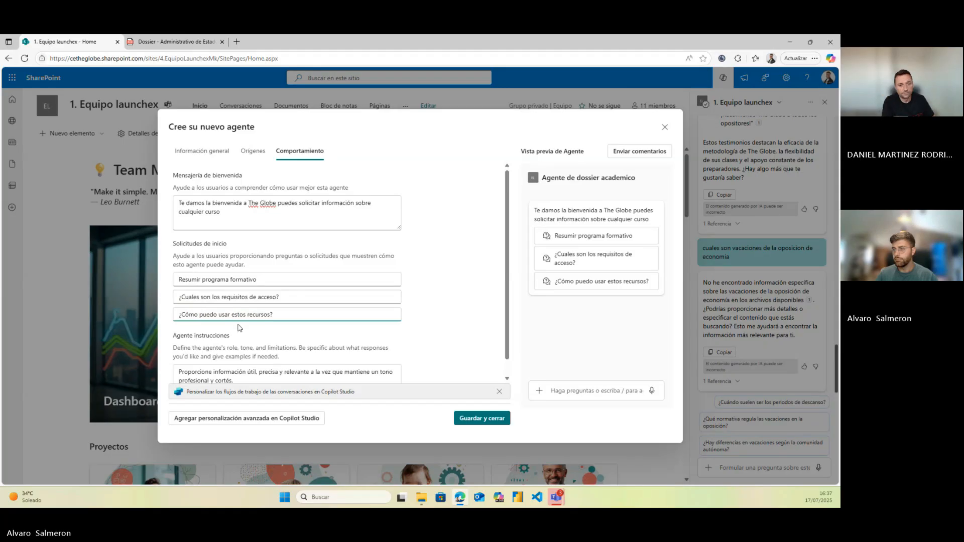
Replace the third starter prompt's text with 'Salidas del programa' and confirm it
triple_click(283, 315)
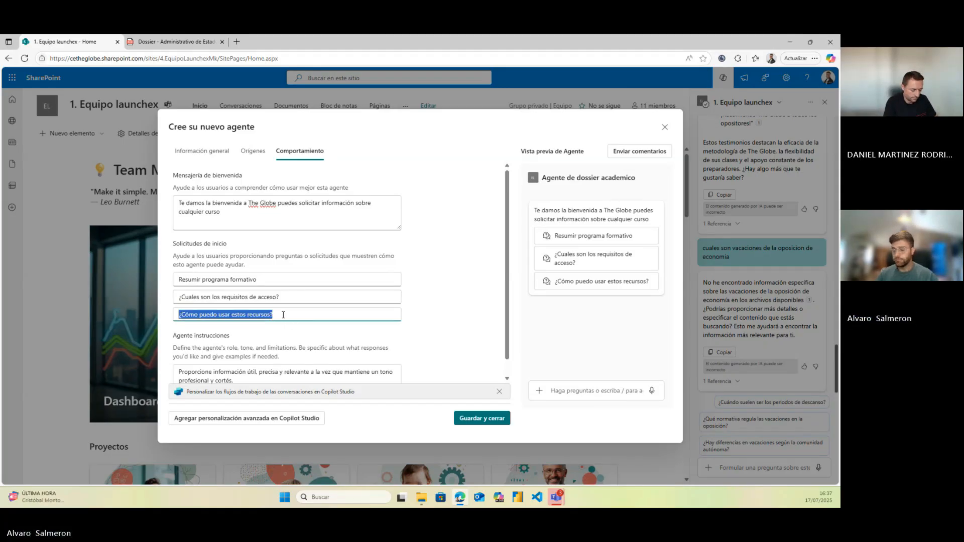
key("BackSpace")
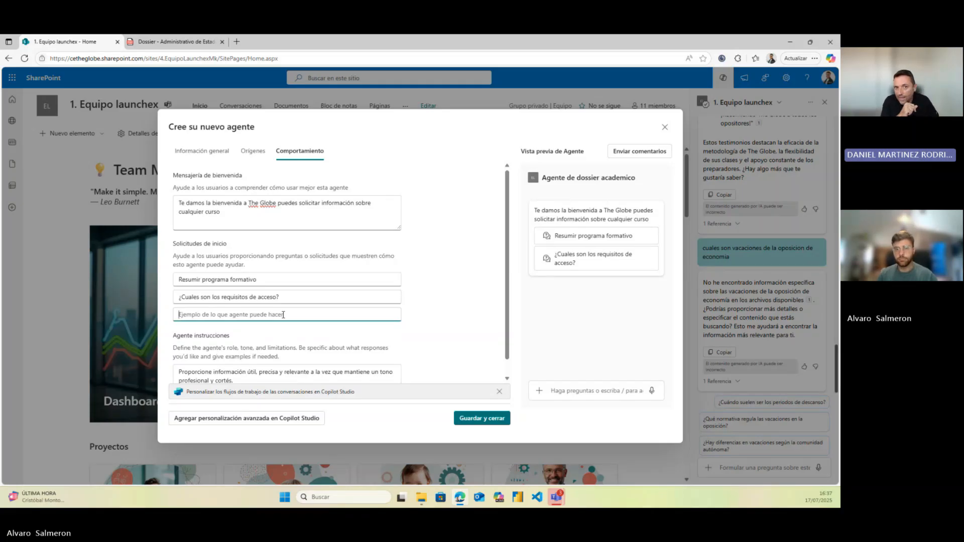
type("S")
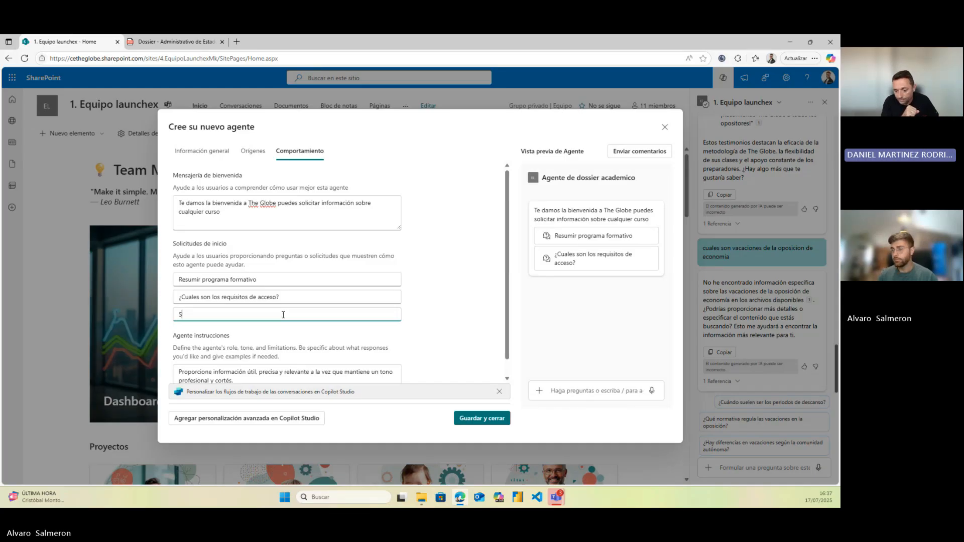
type("alidas ")
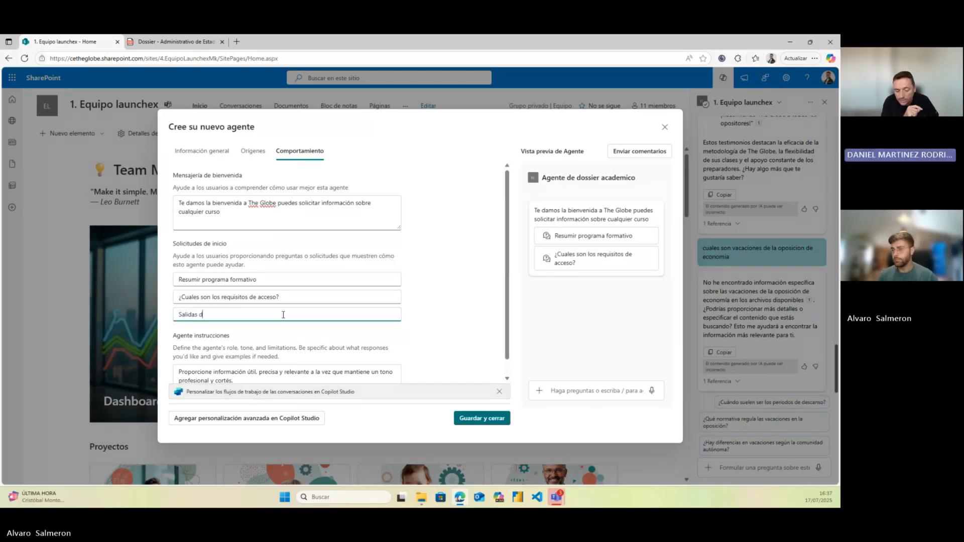
type("del programa")
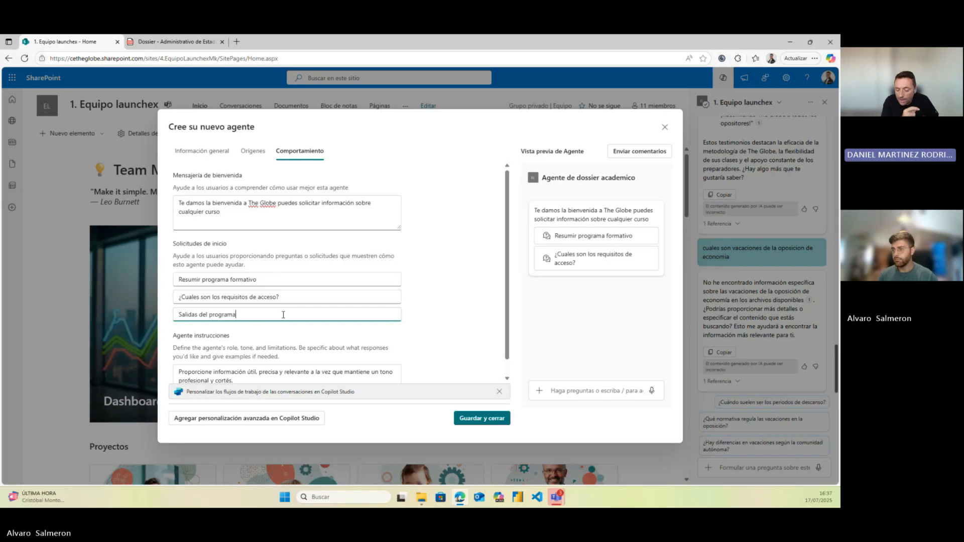
key("Tab")
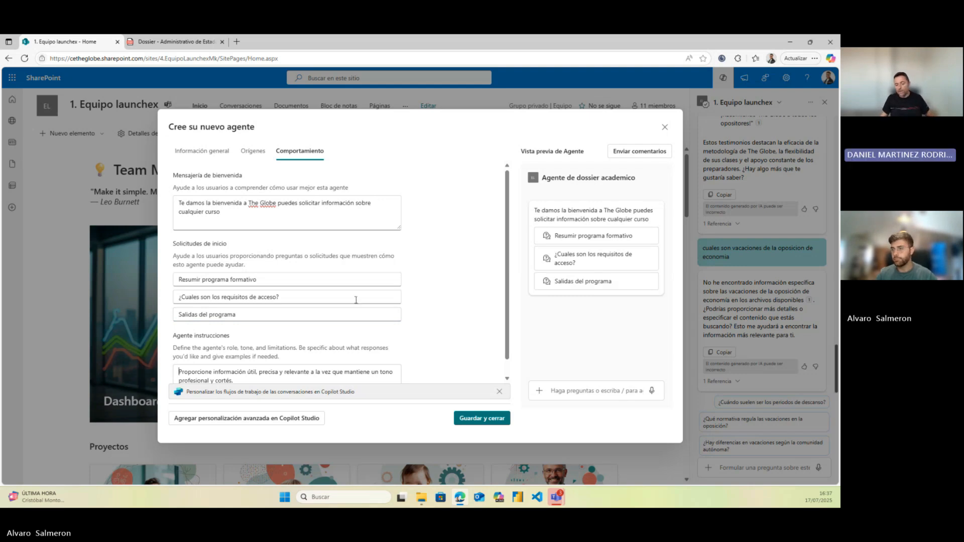
scroll(302, 326, "down", 1)
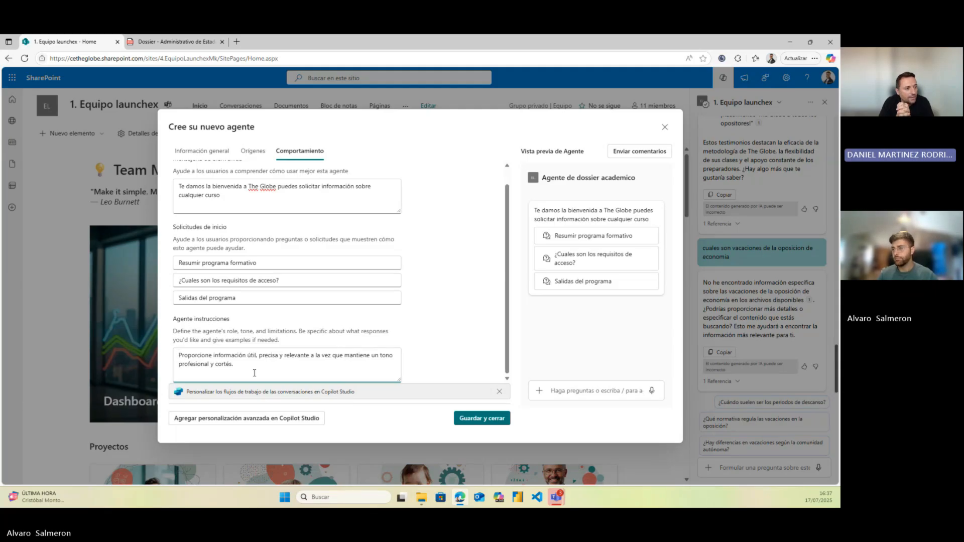
left_click(276, 363)
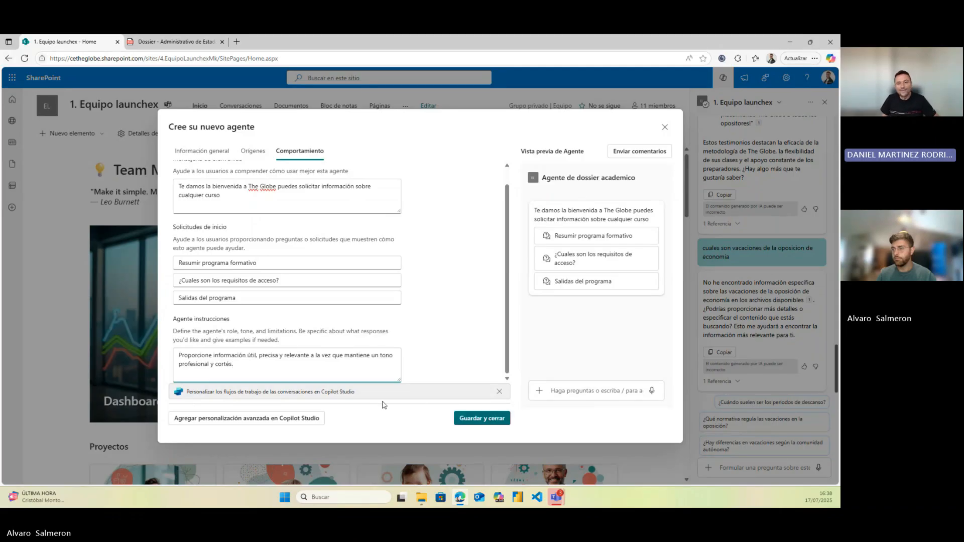
Save and close the agent, then request advanced customisation in Copilot Studio
left_click(462, 419)
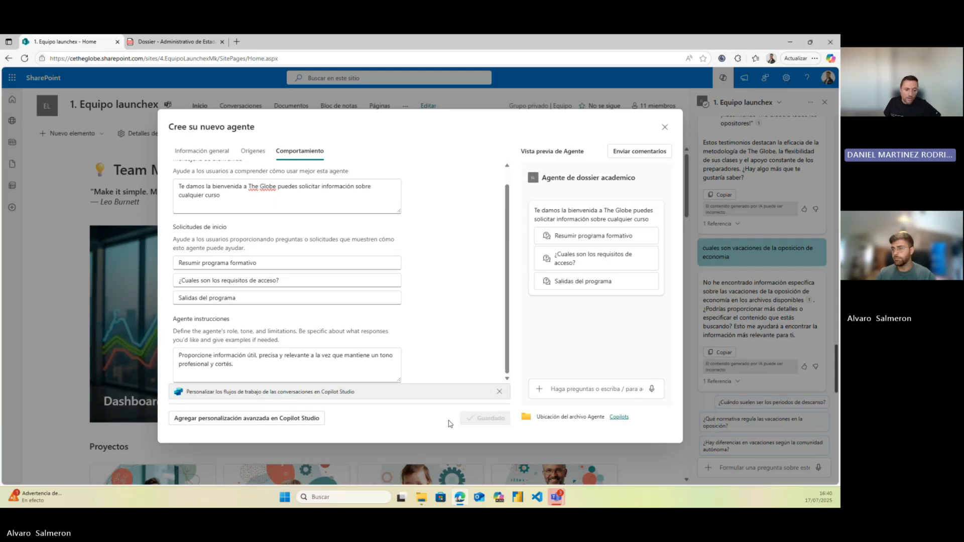
left_click(270, 418)
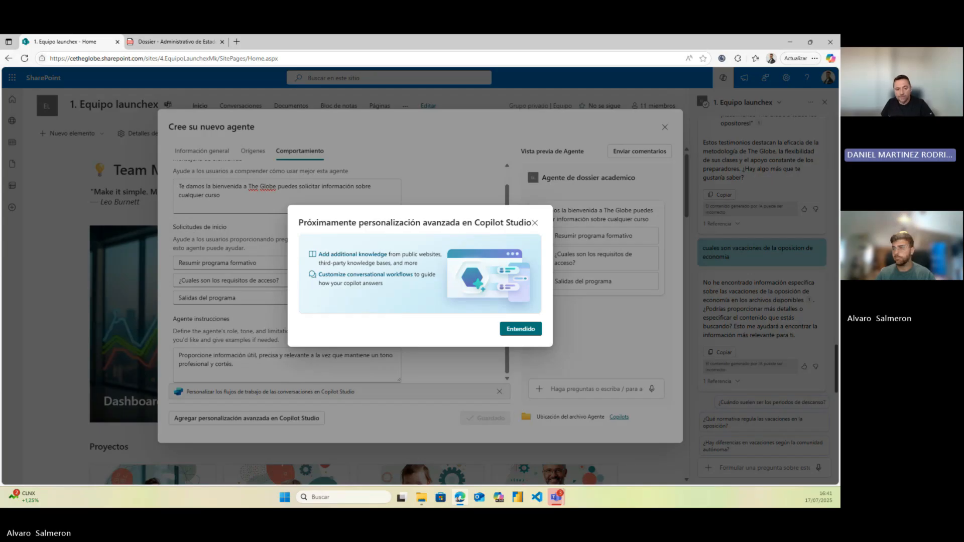
Dismiss the coming-soon notice and close the agent dialog to reveal the agent's chat pane
left_click(521, 330)
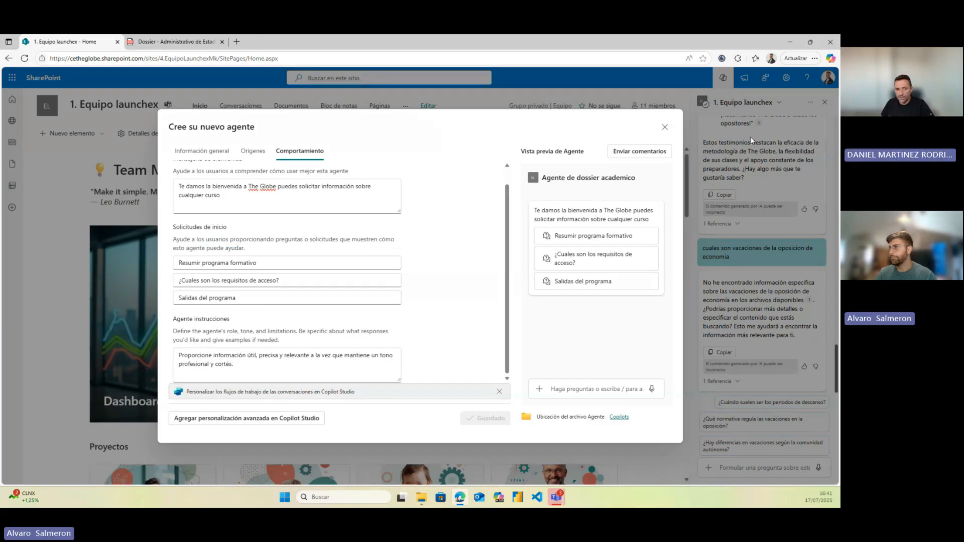
left_click(665, 128)
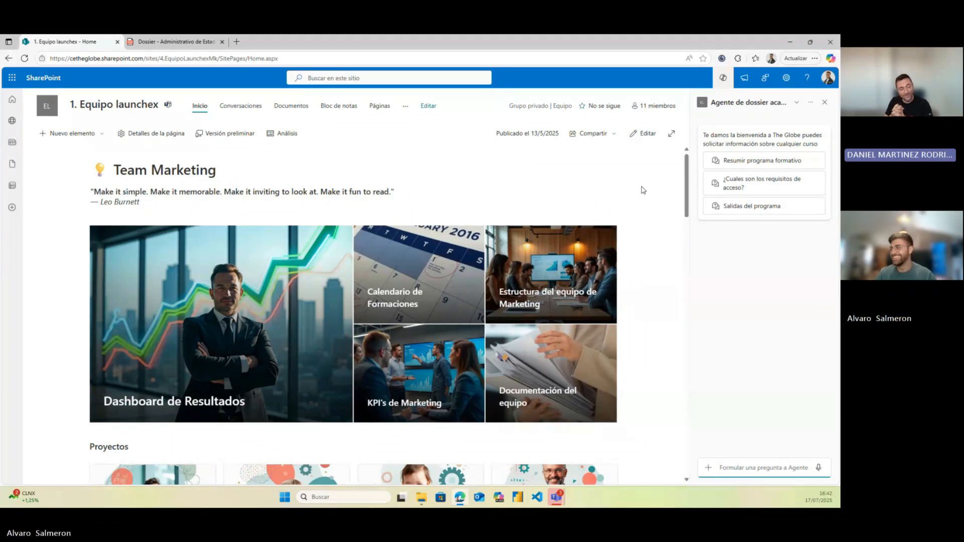
Ask the agent to summarise the training programme using the 'Resumir programa formativo' prompt
left_click(710, 164)
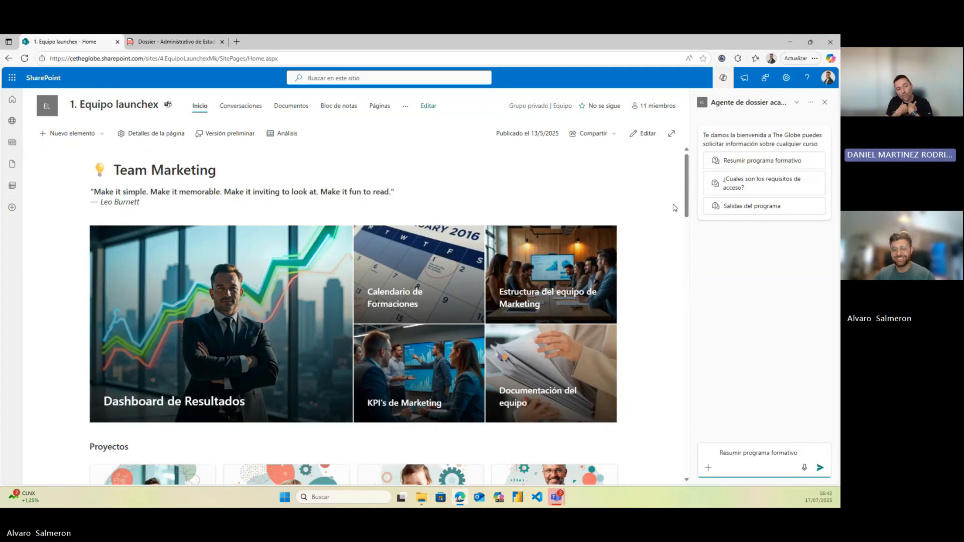
key("Return")
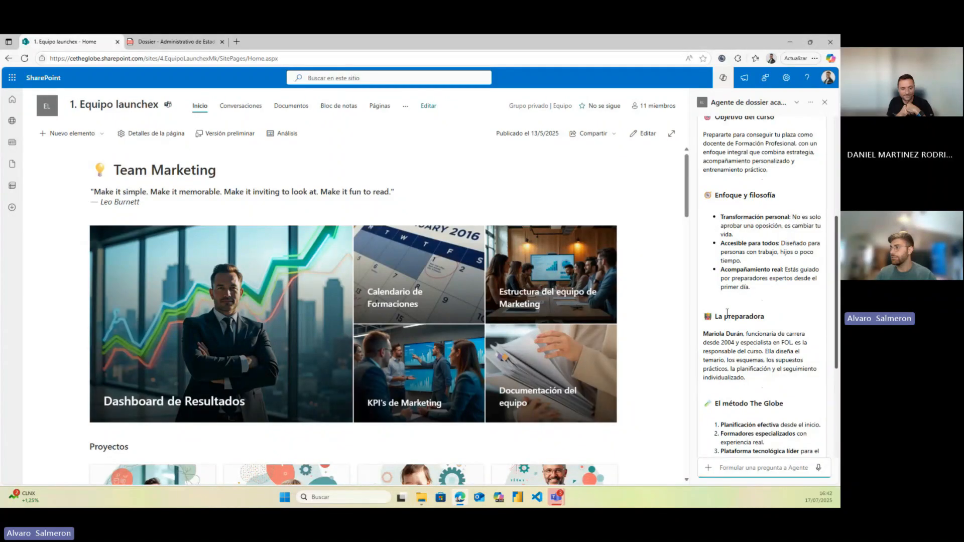
scroll(727, 312, "up", 3)
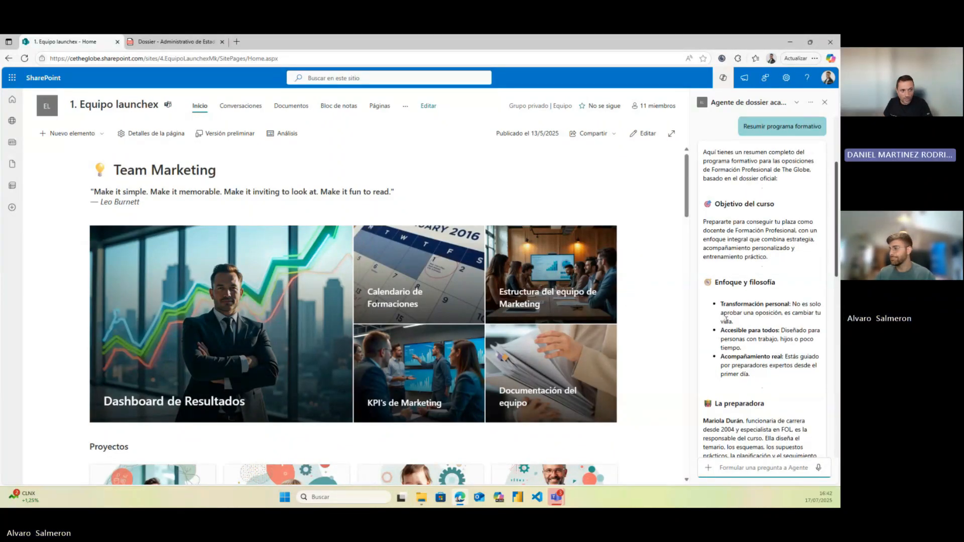
scroll(726, 318, "down", 15)
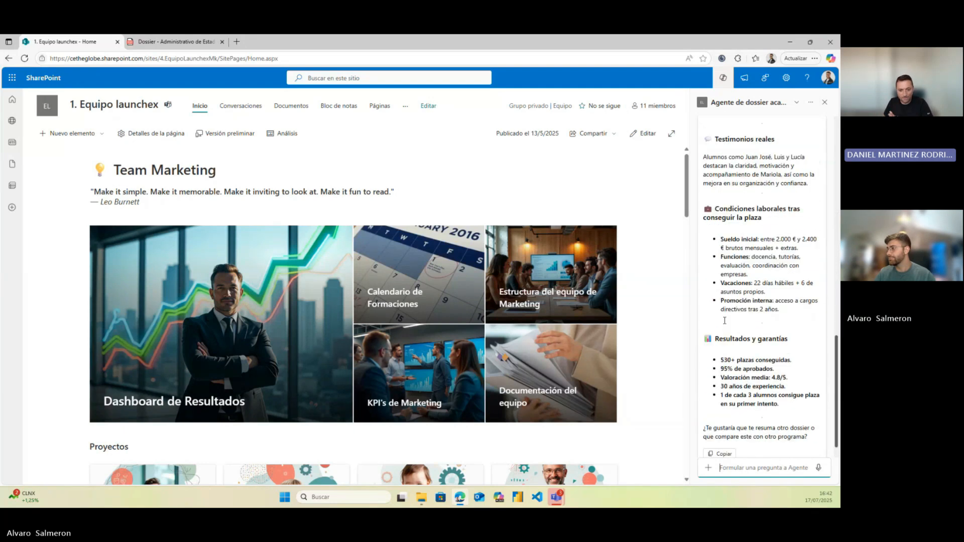
Ask 'cual es son las vacaciones de un maestro?' and expand the answer's cited reference
type("cua")
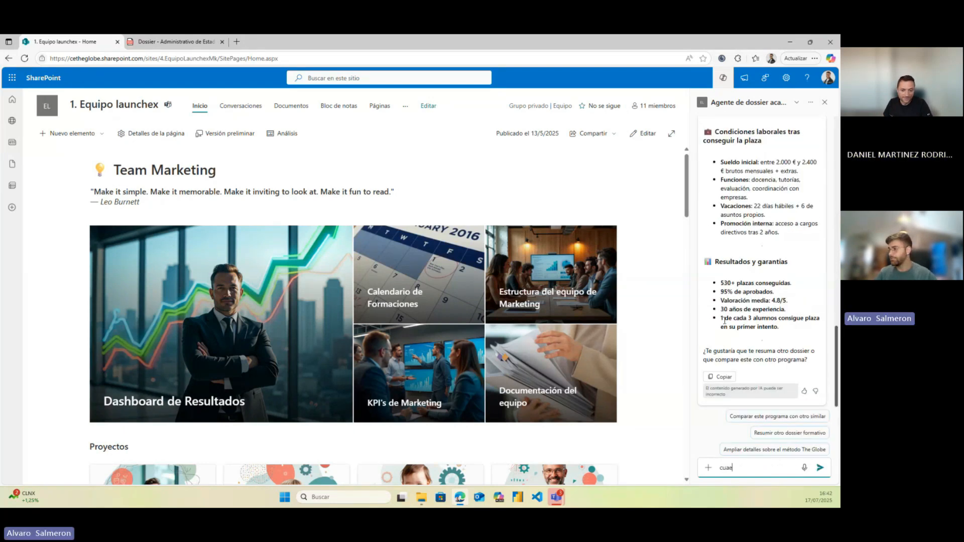
type("l ")
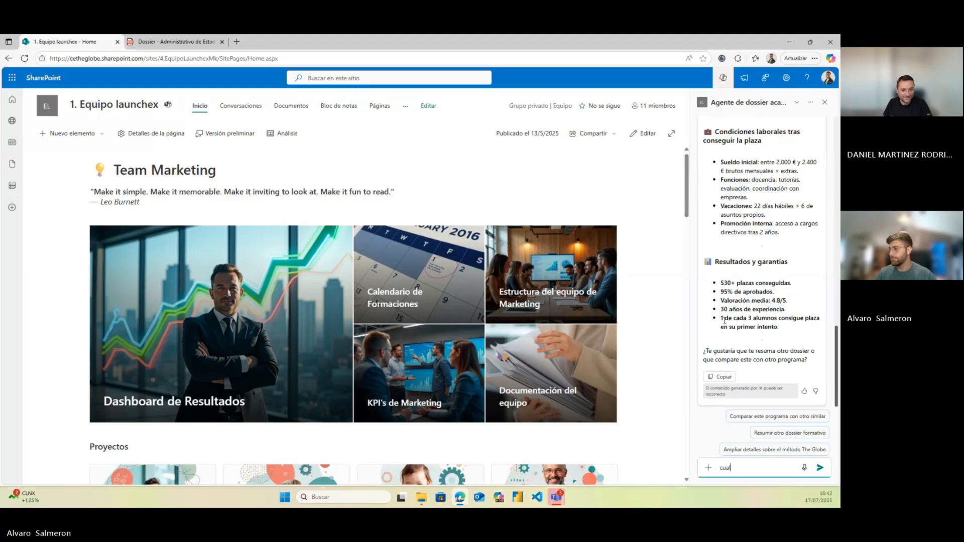
type("es son las vacaciones de un maestro")
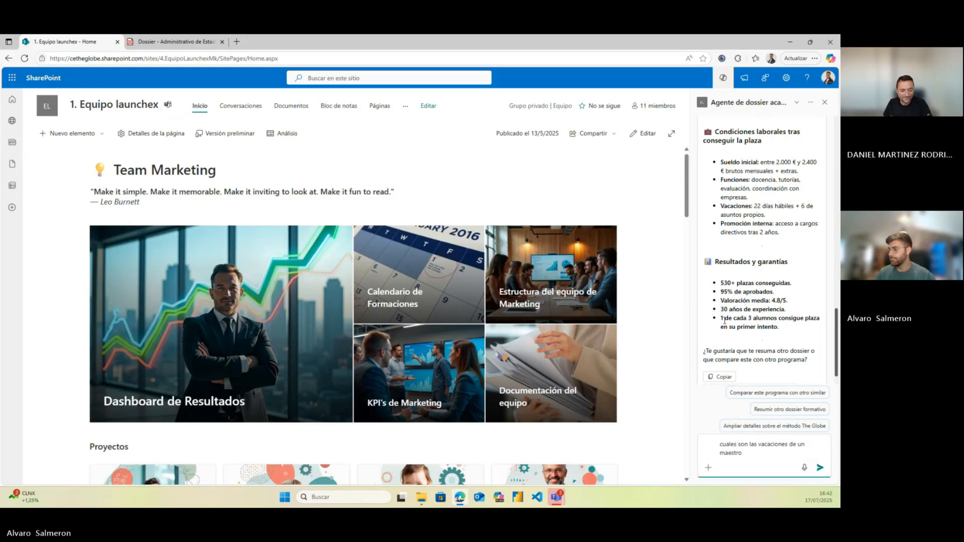
type("?")
key("Return")
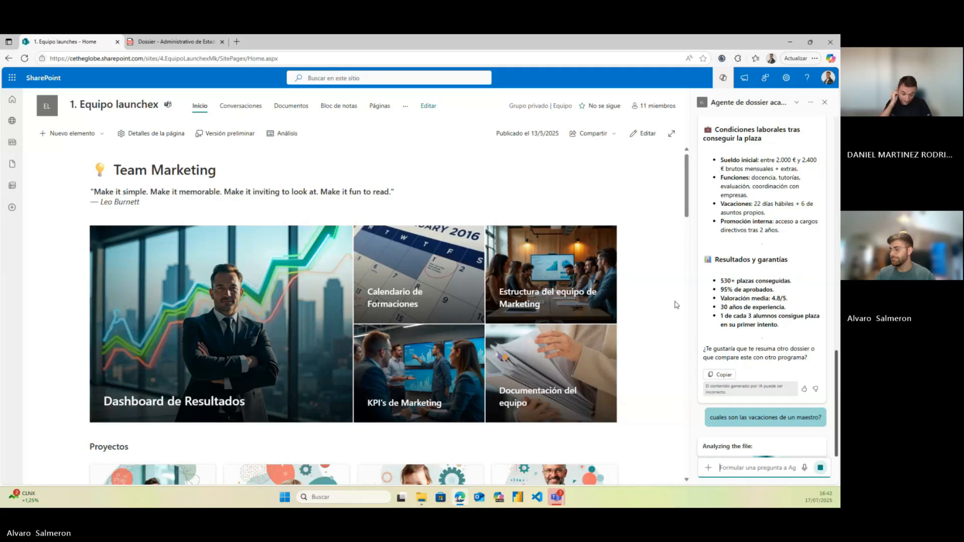
scroll(667, 314, "down", 1)
scroll(659, 321, "down", 1)
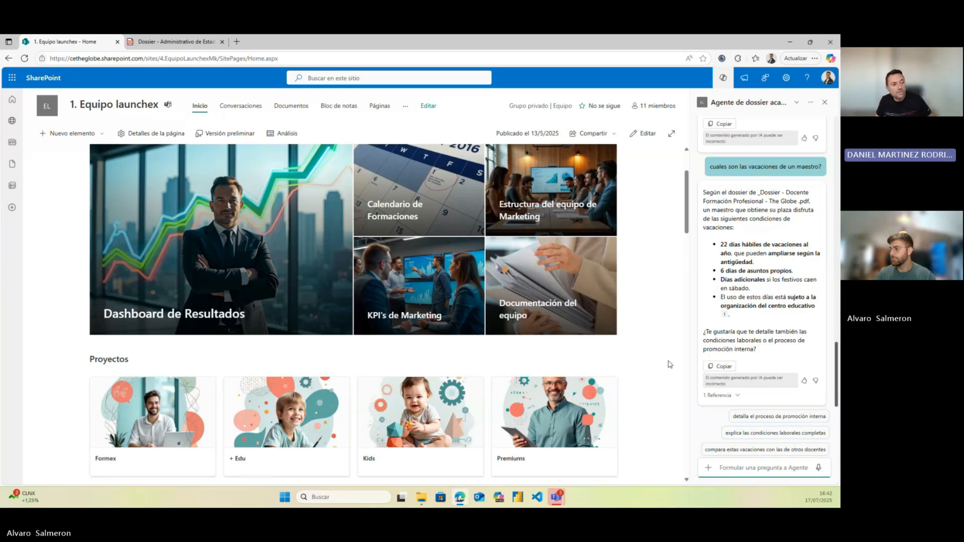
left_click(728, 395)
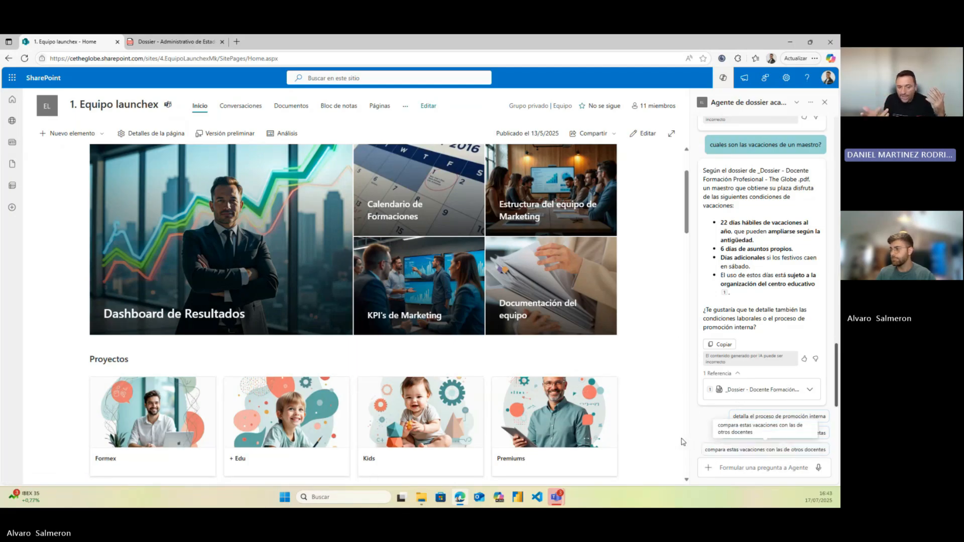
Ask the agent to compare Formación Profesional vacations with Primaria and Infantil teachers in a 'Comparativa de vacaciones docentes' table
left_click(705, 447)
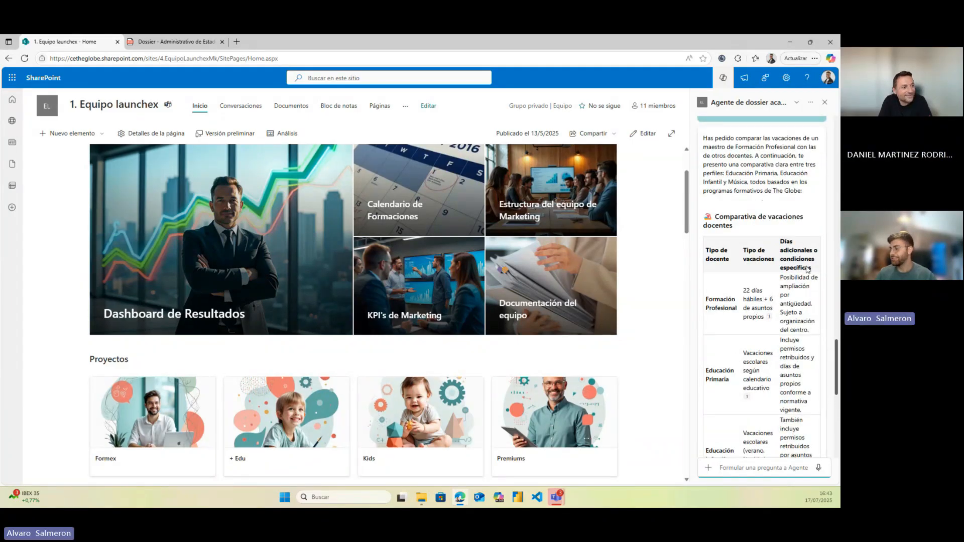
scroll(749, 346, "up", 10)
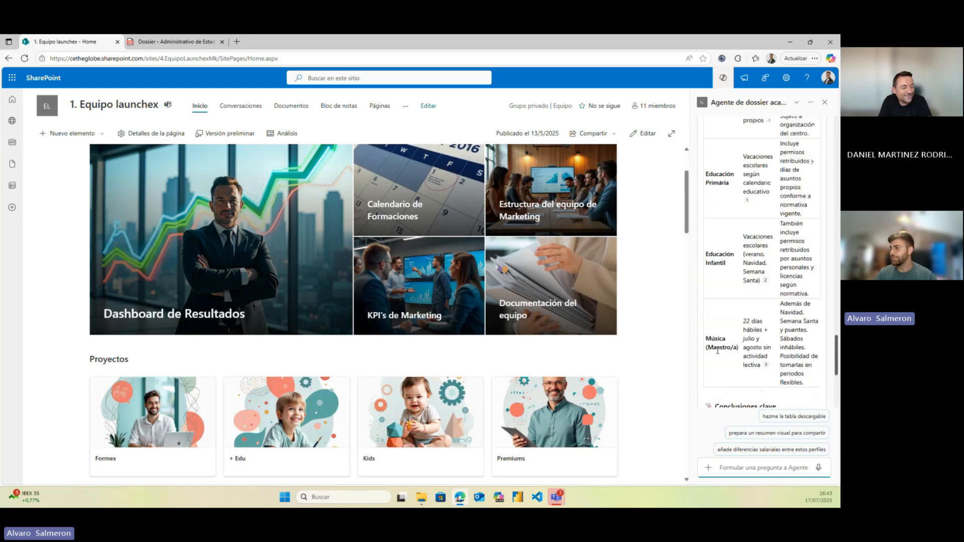
scroll(743, 349, "up", 1)
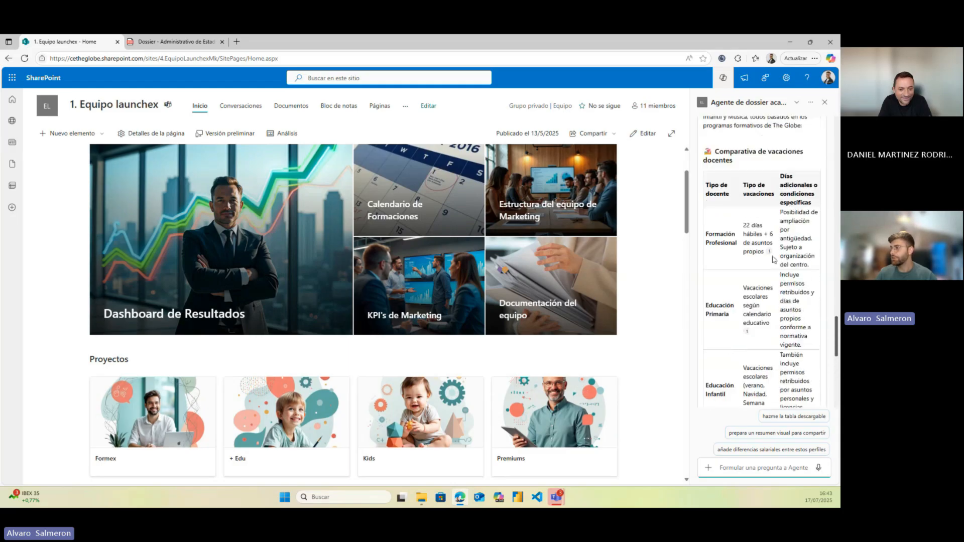
mouse_move(770, 254)
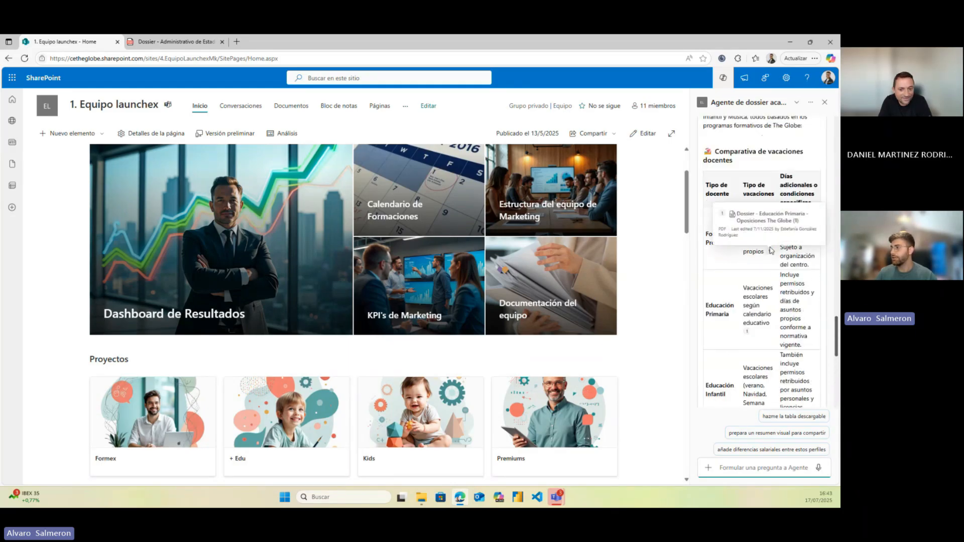
scroll(747, 290, "down", 1)
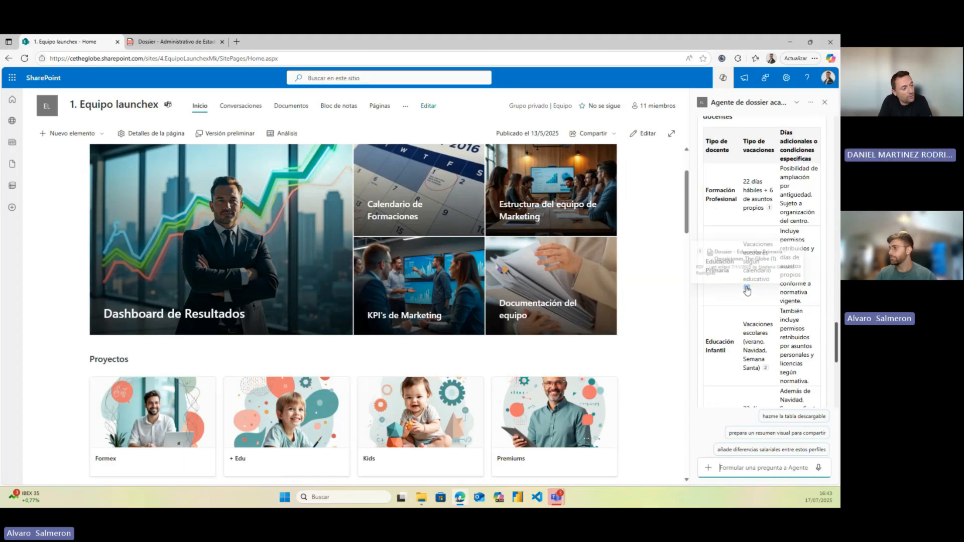
scroll(747, 290, "down", 2)
scroll(694, 349, "down", 2)
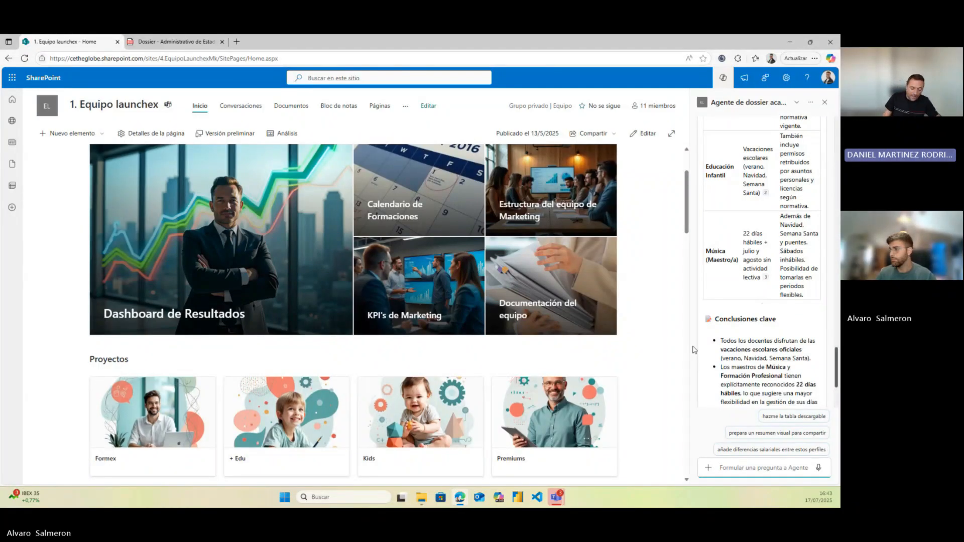
scroll(708, 352, "down", 2)
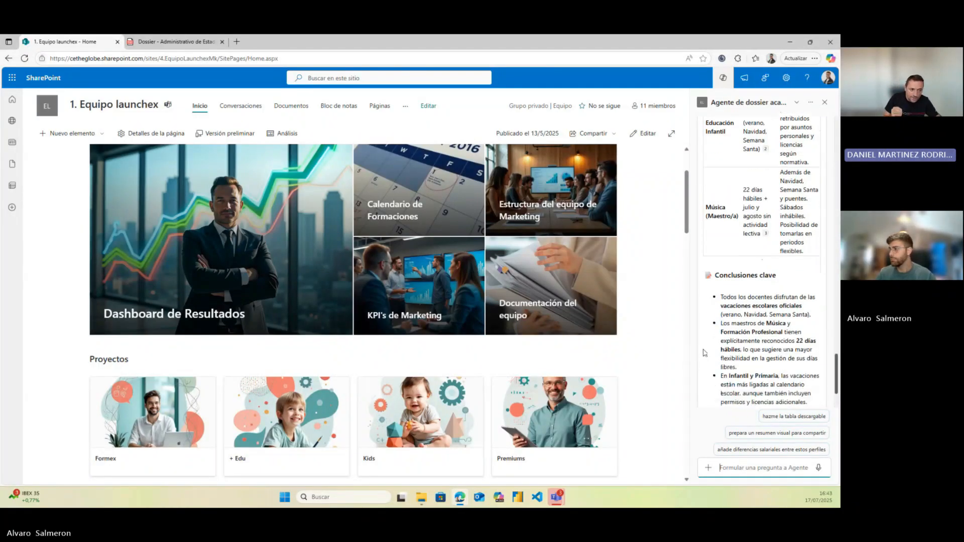
scroll(699, 353, "up", 2)
scroll(695, 353, "up", 2)
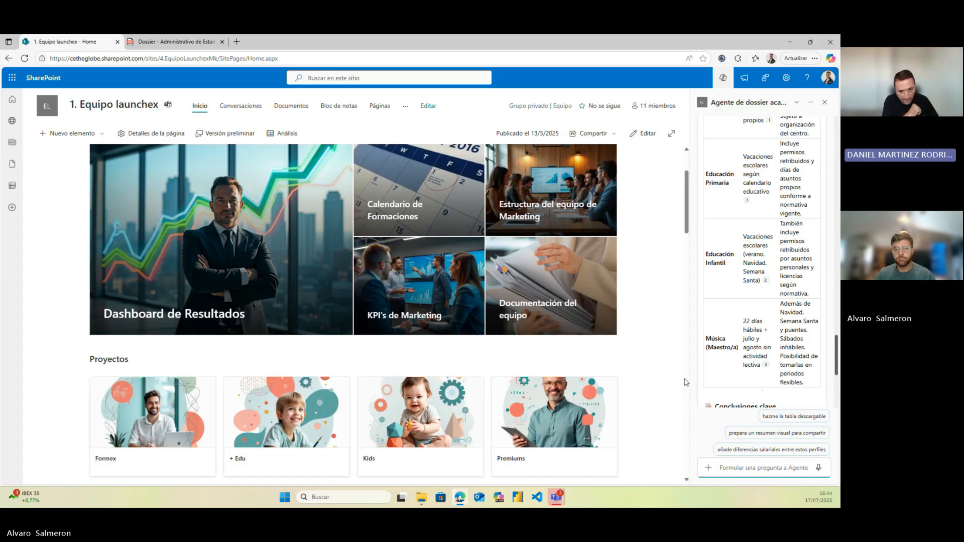
scroll(667, 387, "up", 2)
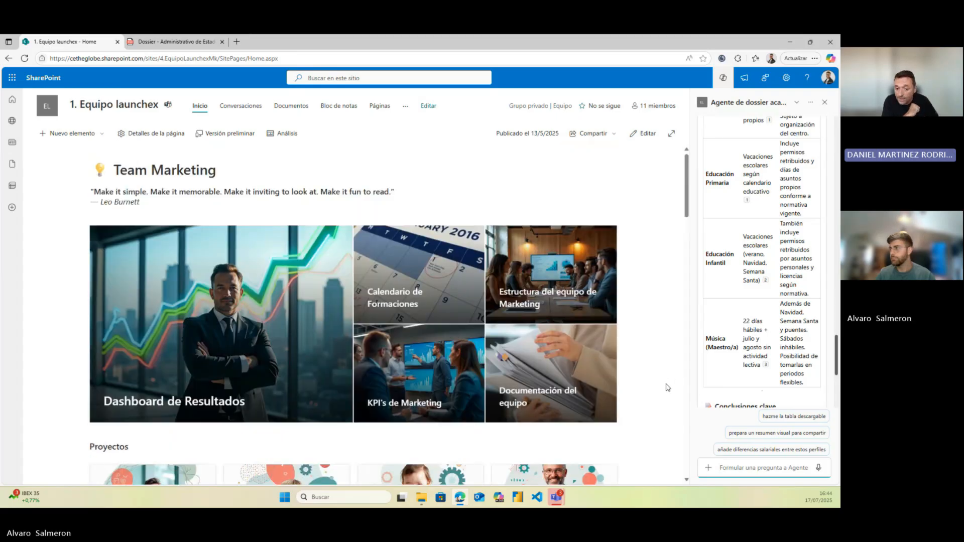
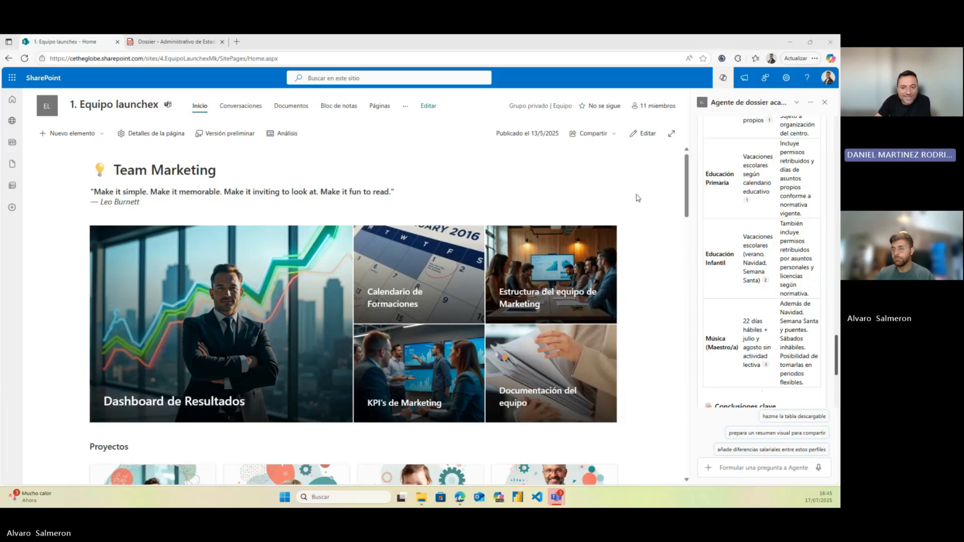
Mark 'Agente de dossier academico' as an approved agent for this site and dismiss the confirmation
left_click(811, 103)
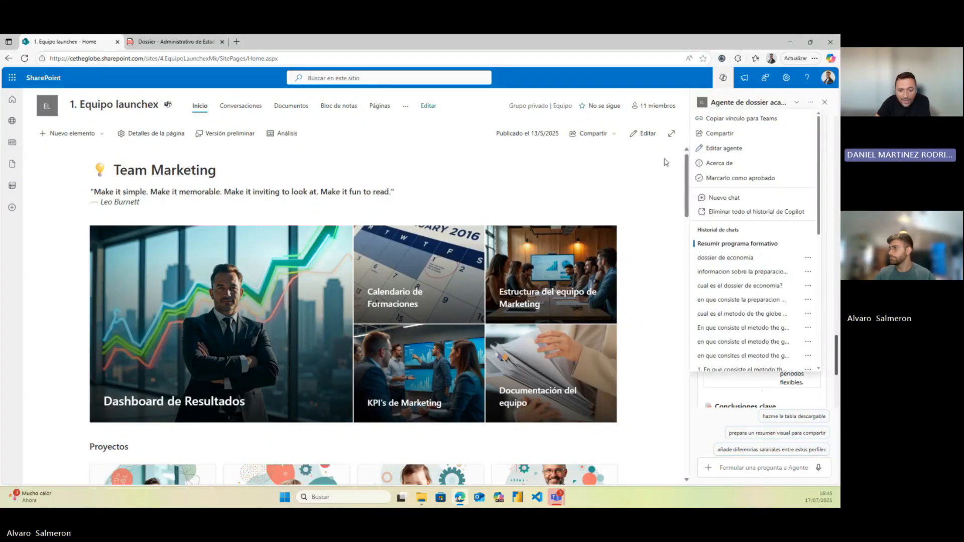
left_click(718, 180)
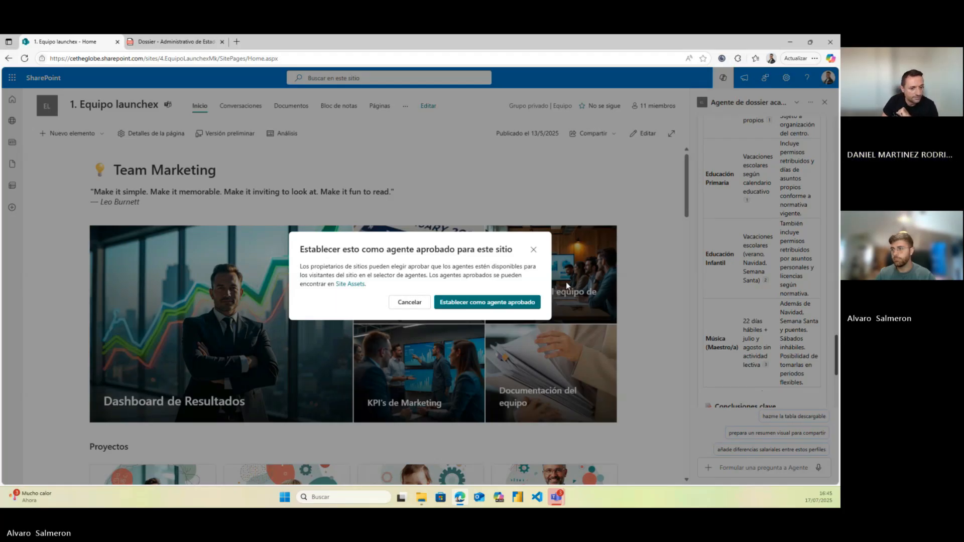
left_click(490, 300)
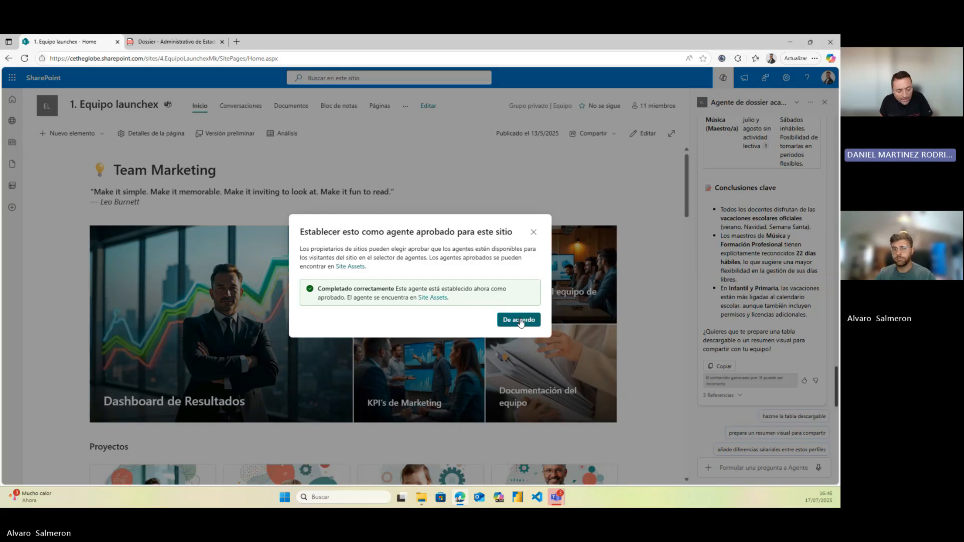
left_click(521, 322)
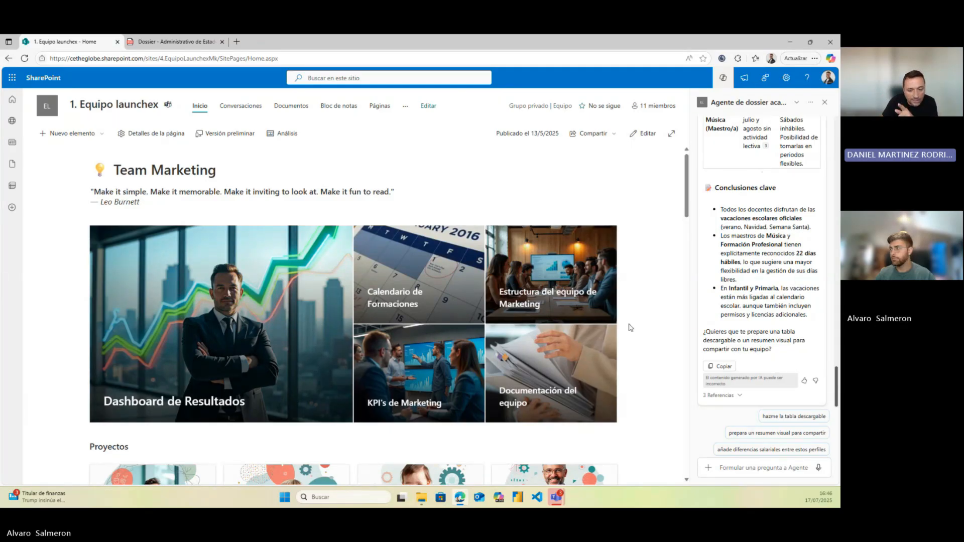
Make the dossier agent the site's default agent, then close its panel and reload the page
left_click(810, 102)
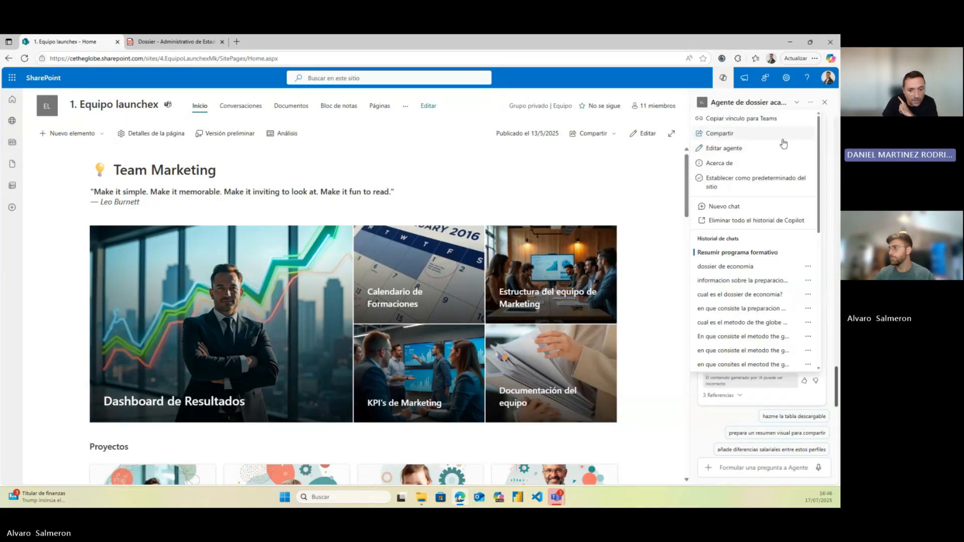
left_click(741, 182)
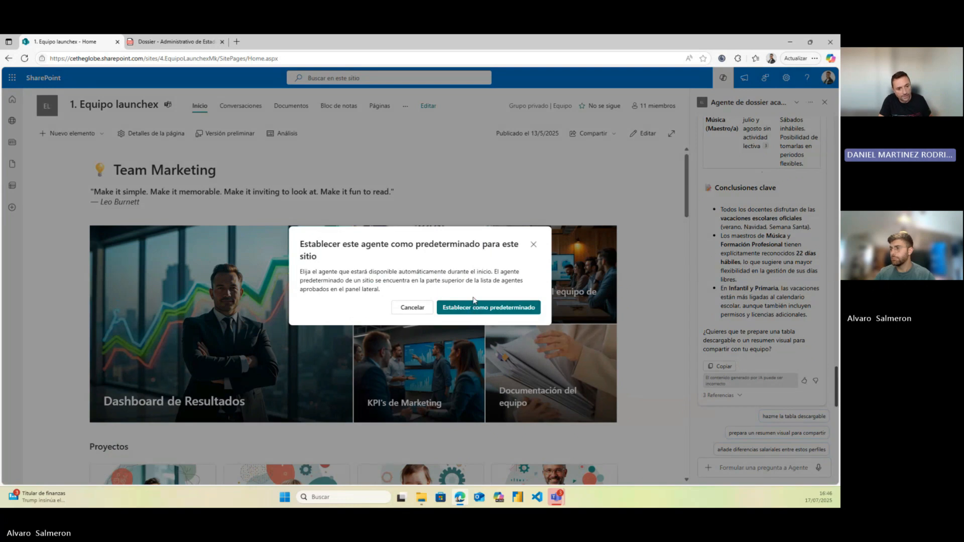
left_click(472, 307)
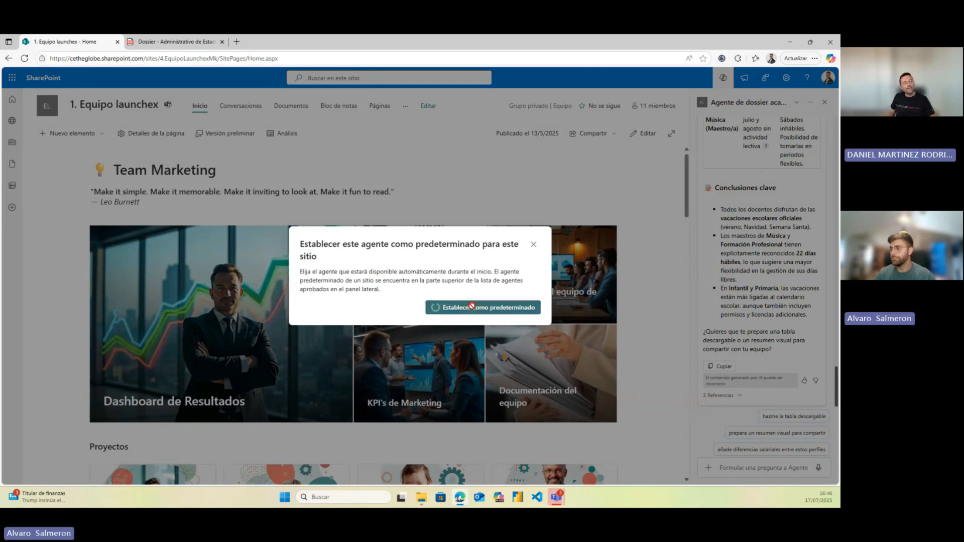
left_click(511, 328)
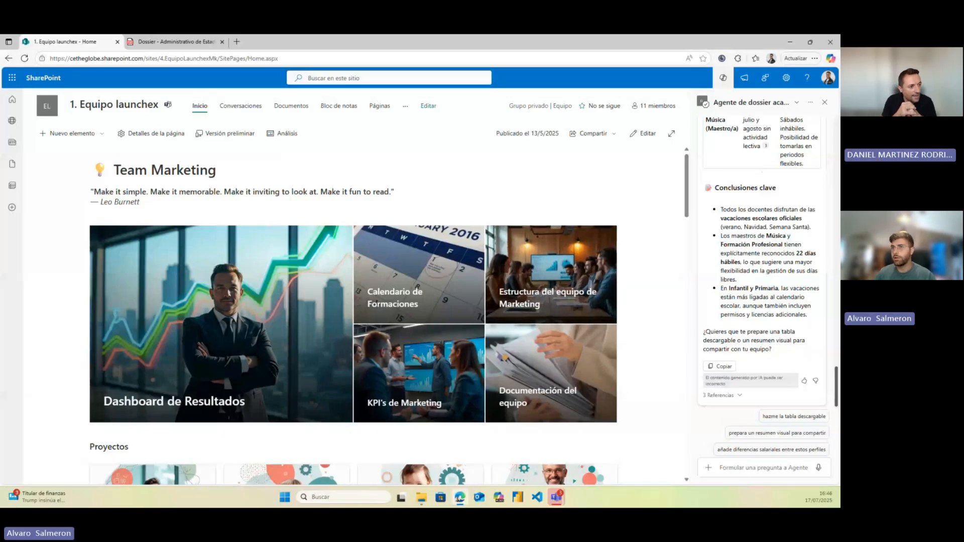
left_click(824, 102)
left_click(25, 58)
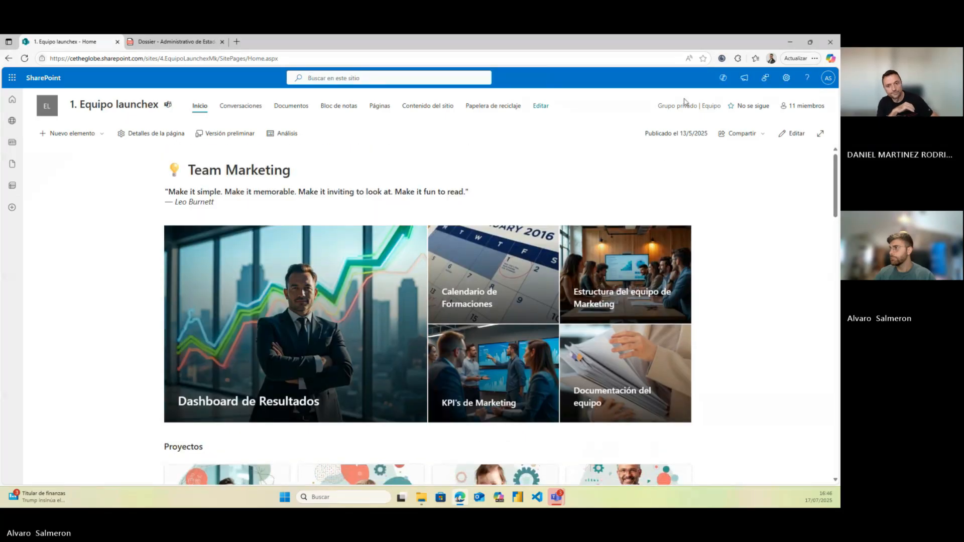
Reopen the dossier agent's chat panel from the SharePoint header icon
left_click(723, 78)
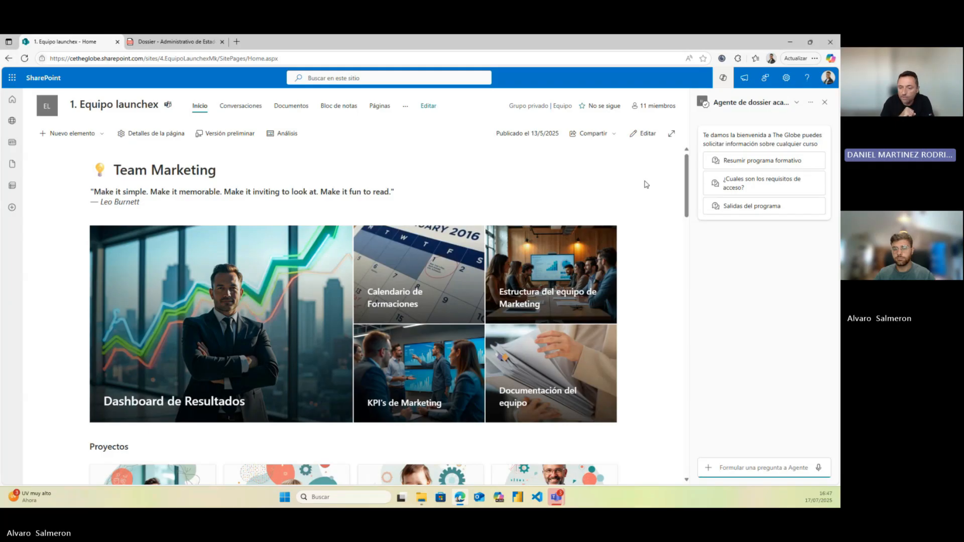
Copy the dossier agent's link for Teams from the panel's options menu
left_click(811, 102)
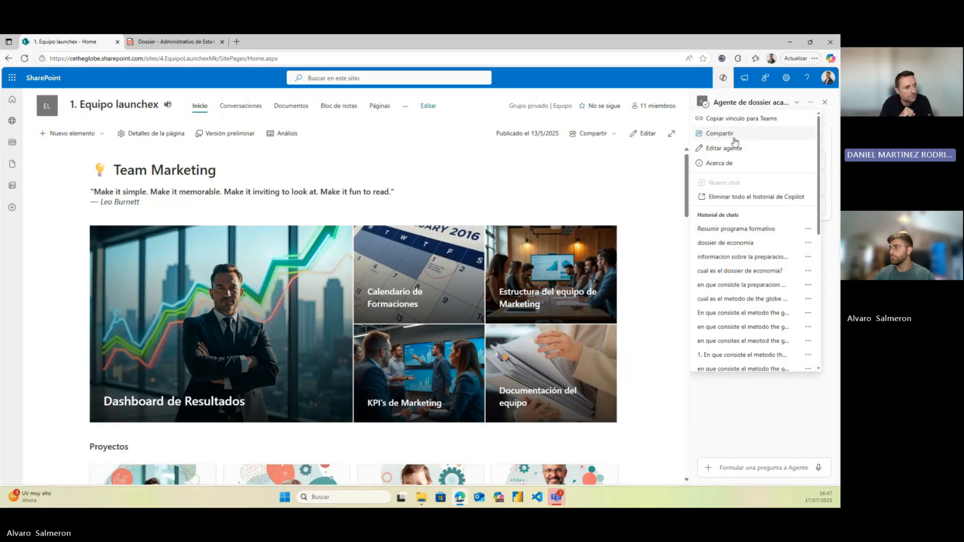
left_click(725, 121)
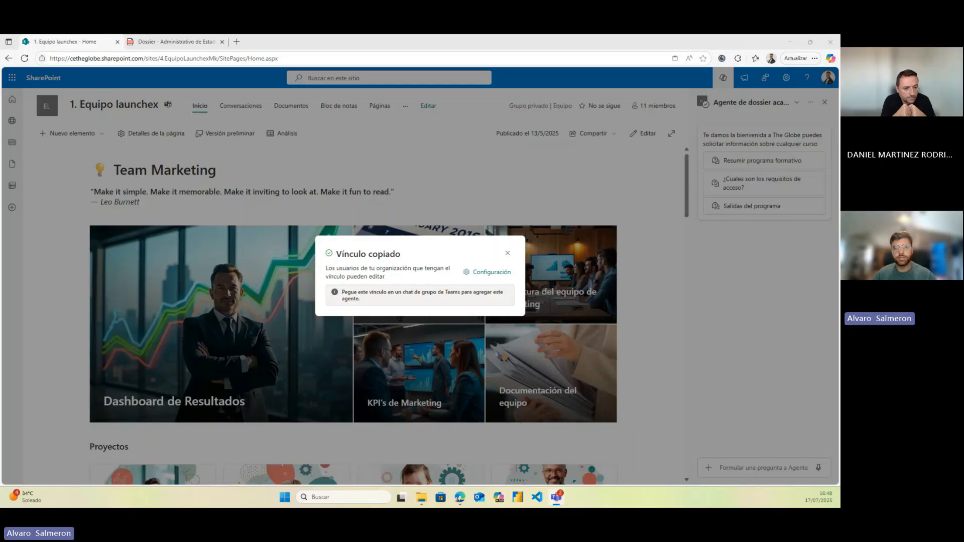
left_click_drag(0, 50, 0, 126)
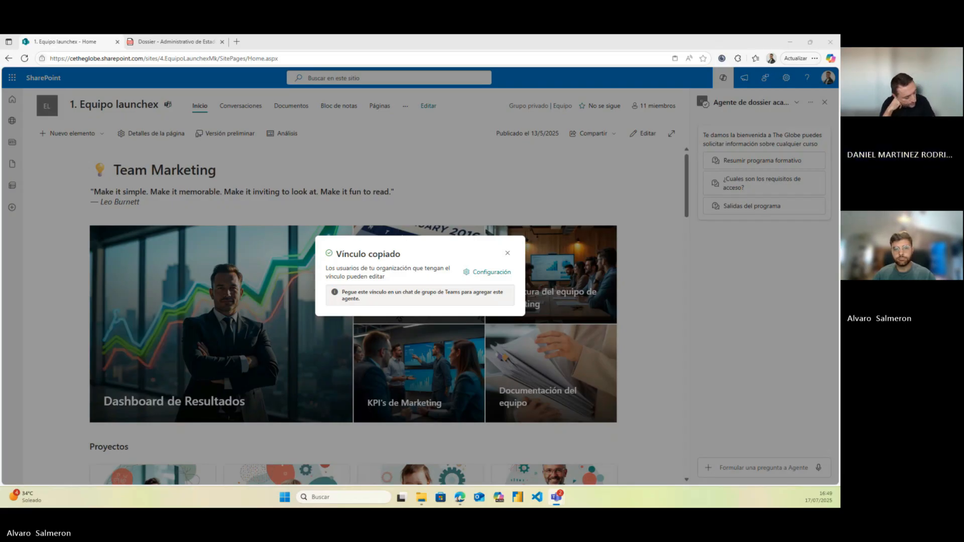
left_click_drag(0, 166, 348, 116)
Start a full-screen Teams group chat, adding two suggested contacts as recipients
left_click(300, 273)
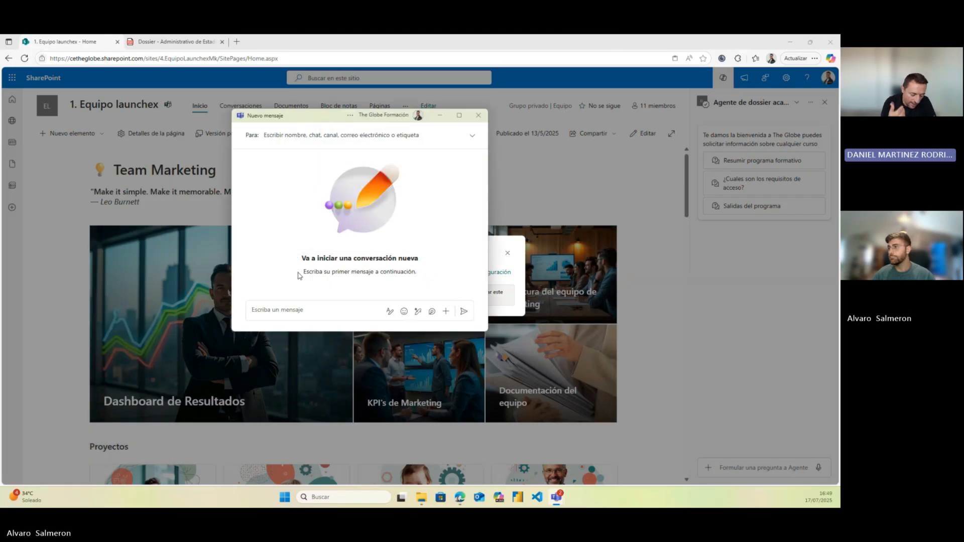
left_click(459, 115)
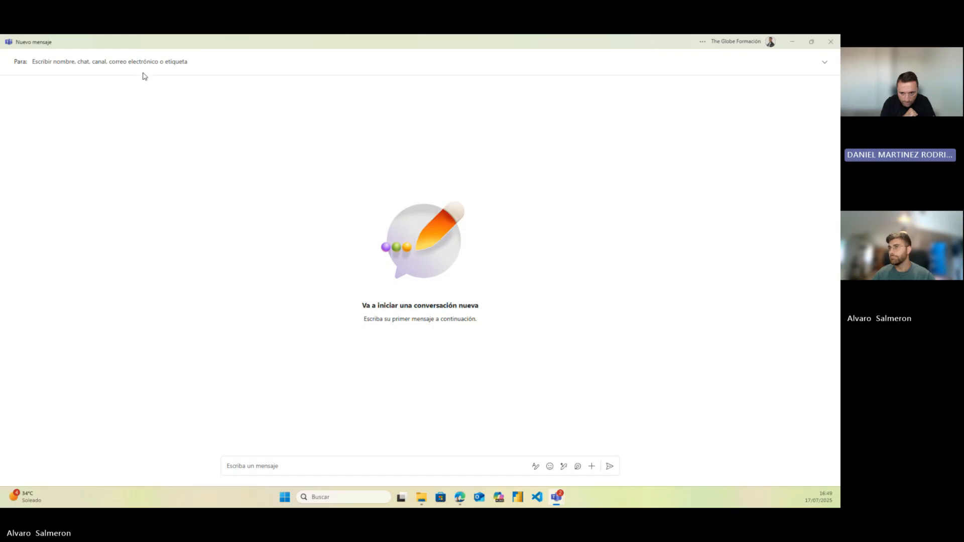
left_click(270, 465)
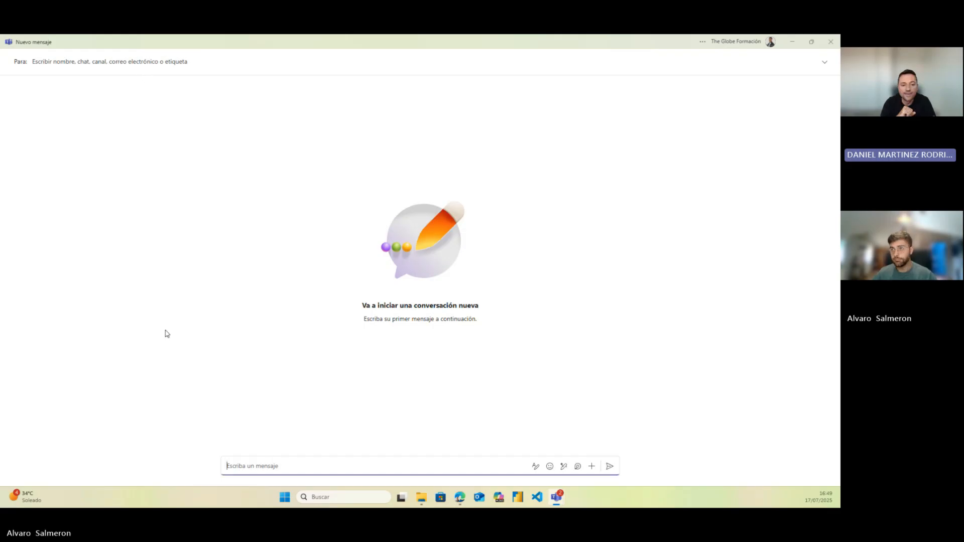
left_click(139, 62)
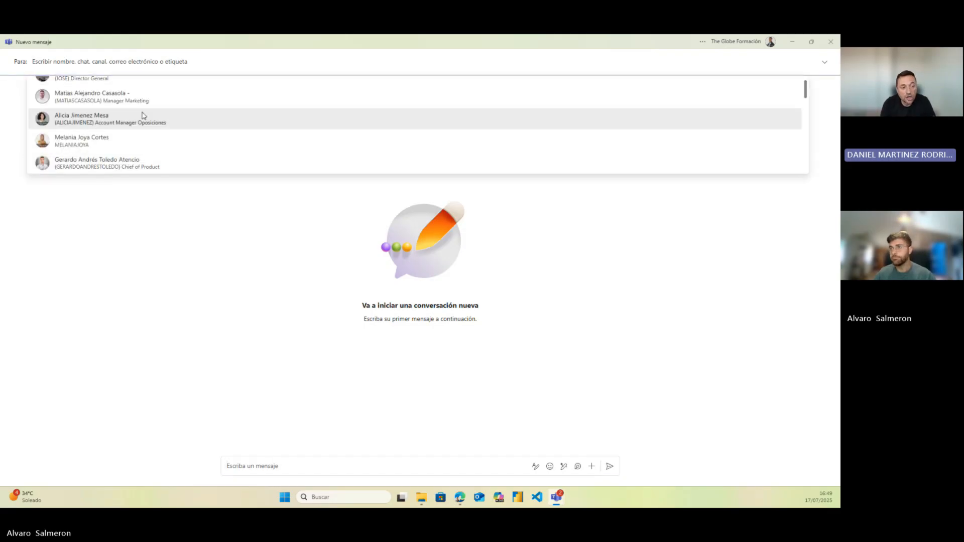
scroll(143, 116, "up", 1)
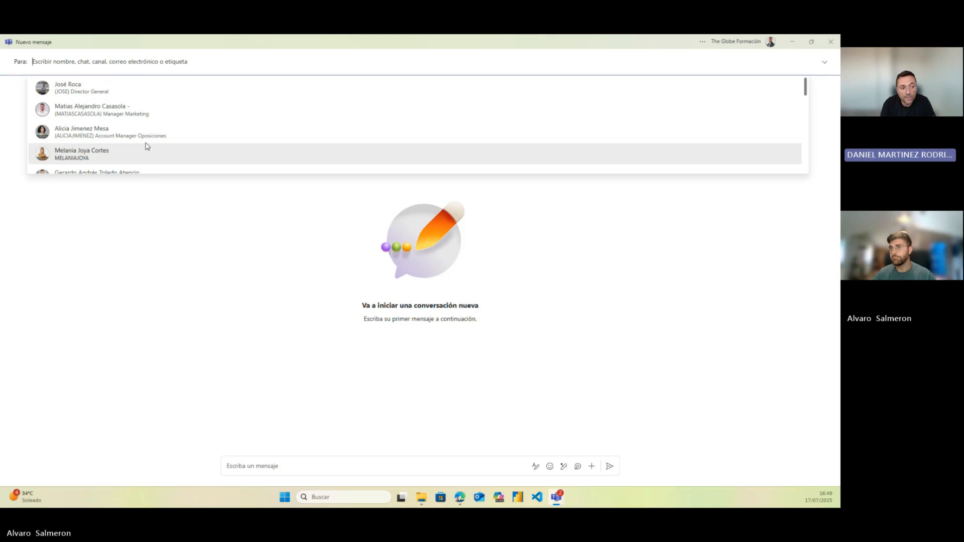
left_click(129, 91)
left_click(119, 88)
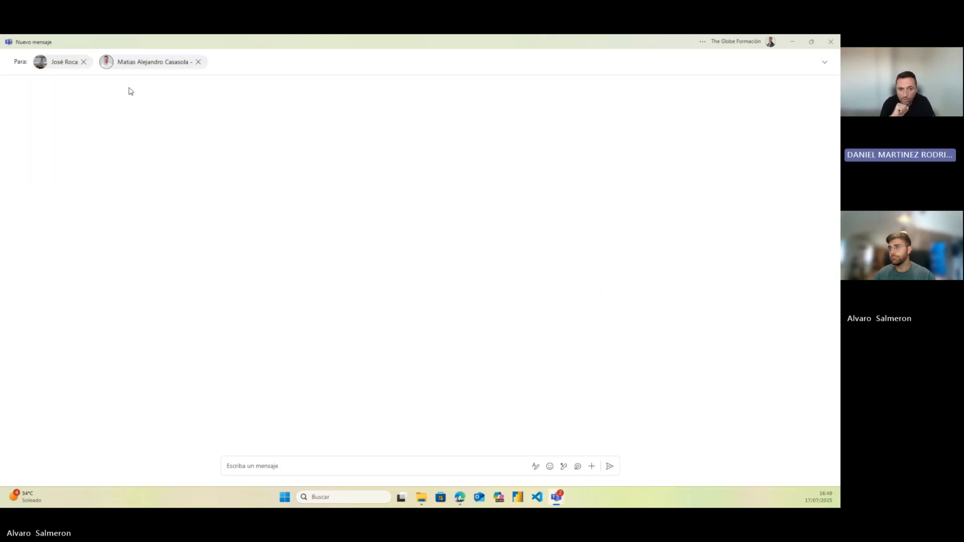
left_click(277, 467)
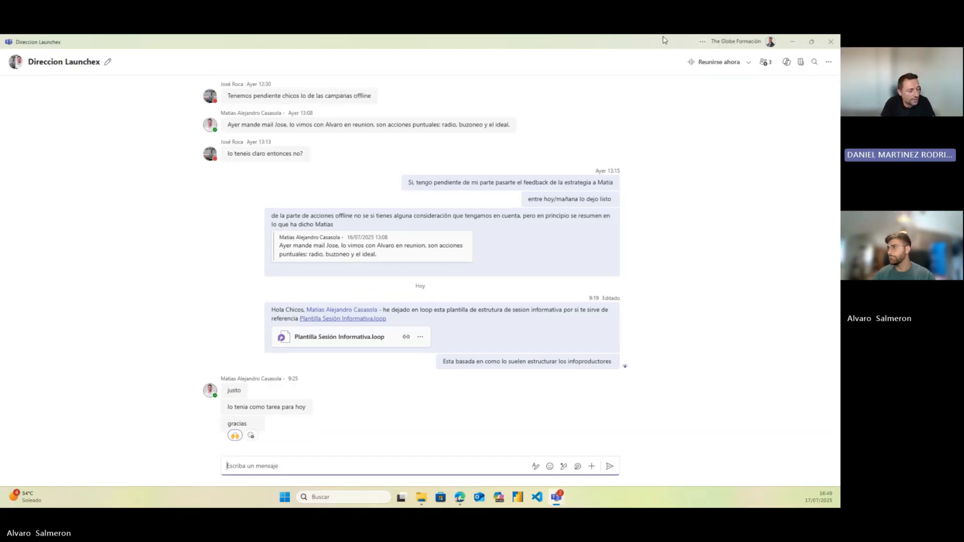
Paste the copied agent link into the Direccion Launchex chat and send it
left_click_drag(651, 44, 417, 159)
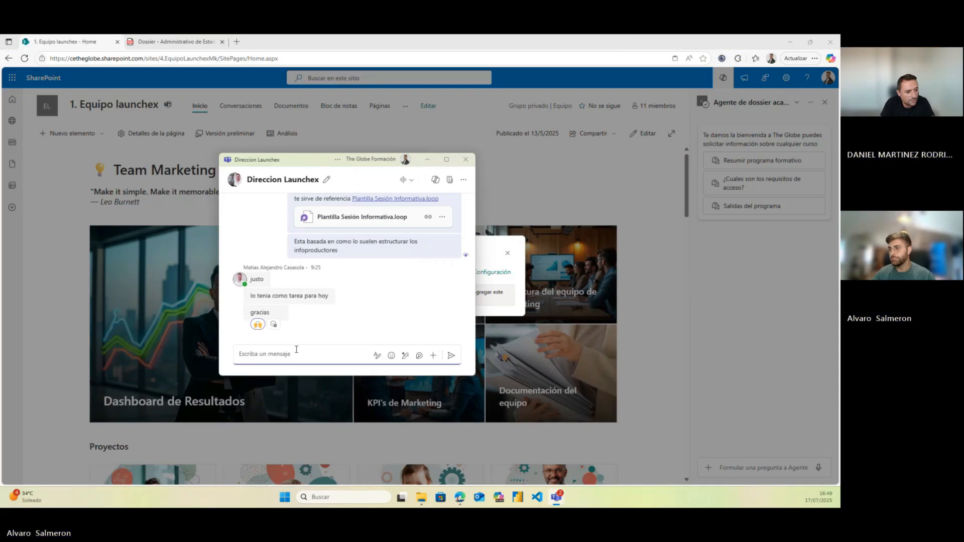
left_click(270, 360)
type("Agente de dossier academico.agent")
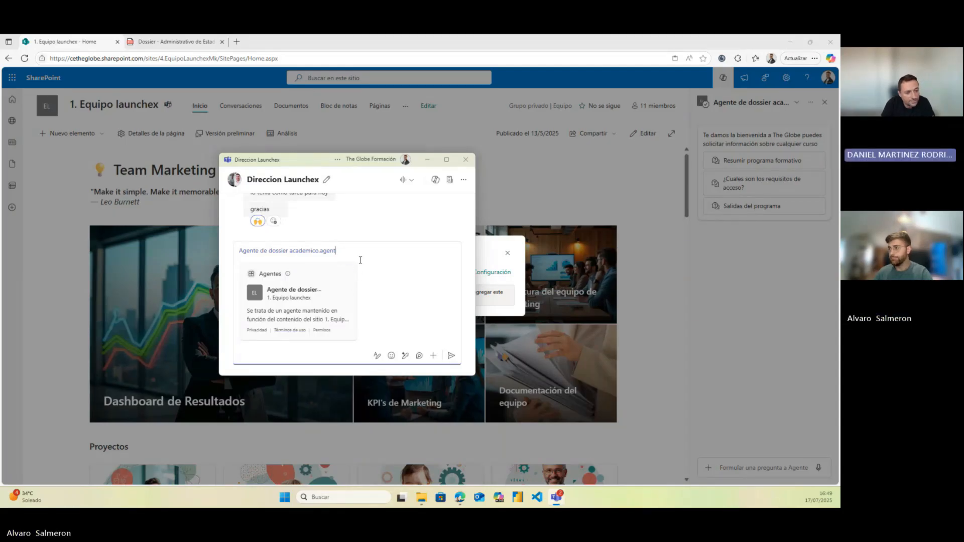
key("Return")
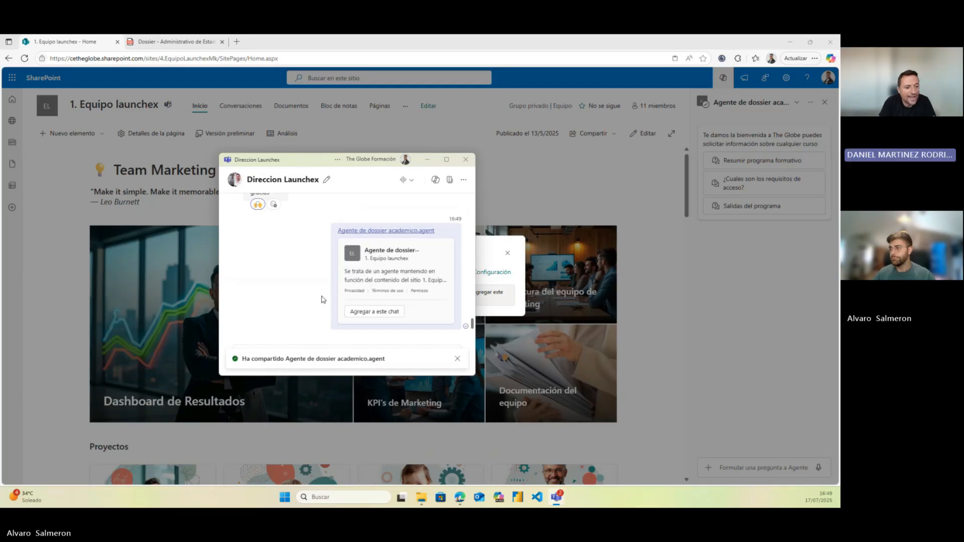
left_click(356, 312)
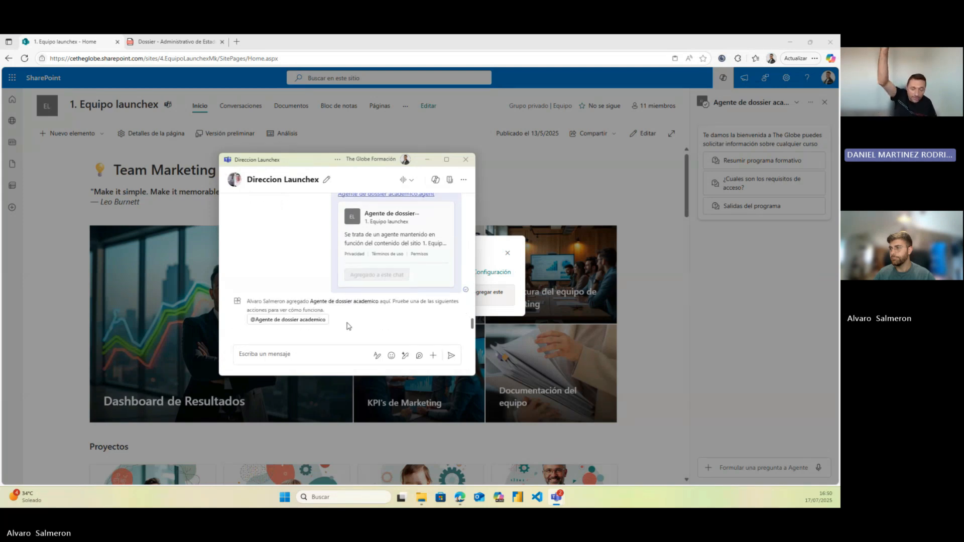
left_click(292, 355)
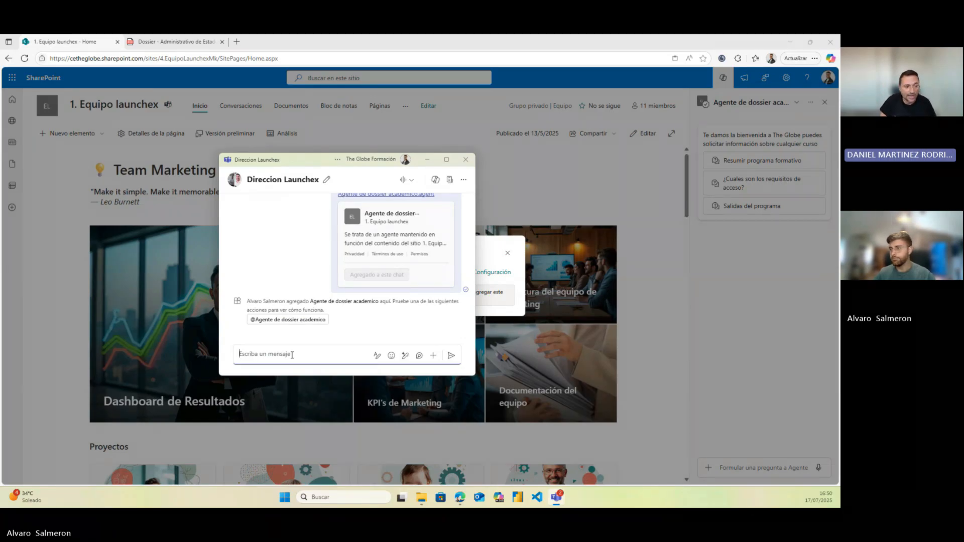
type("@")
left_click(308, 259)
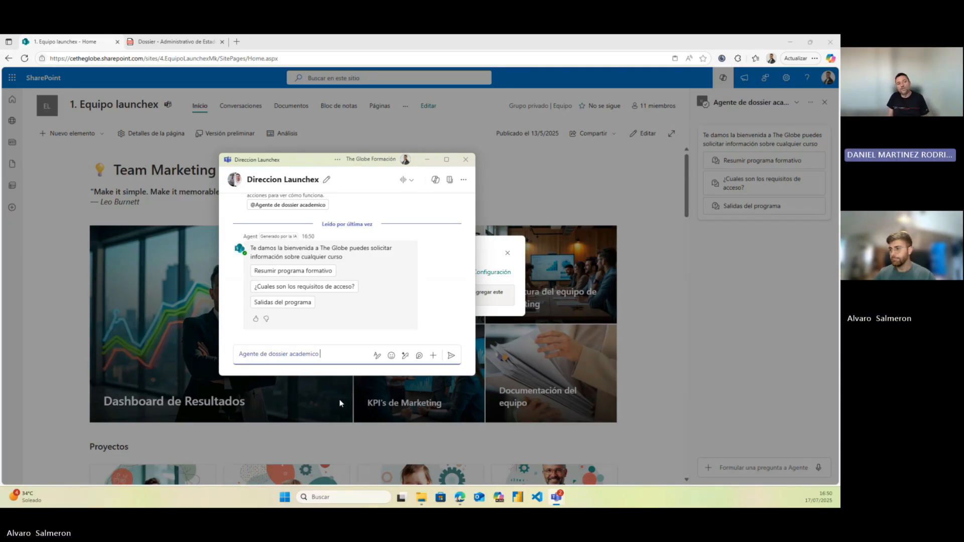
Ask the agent 'cual es el formato del programa de economia presencial o solo online?'
type("func")
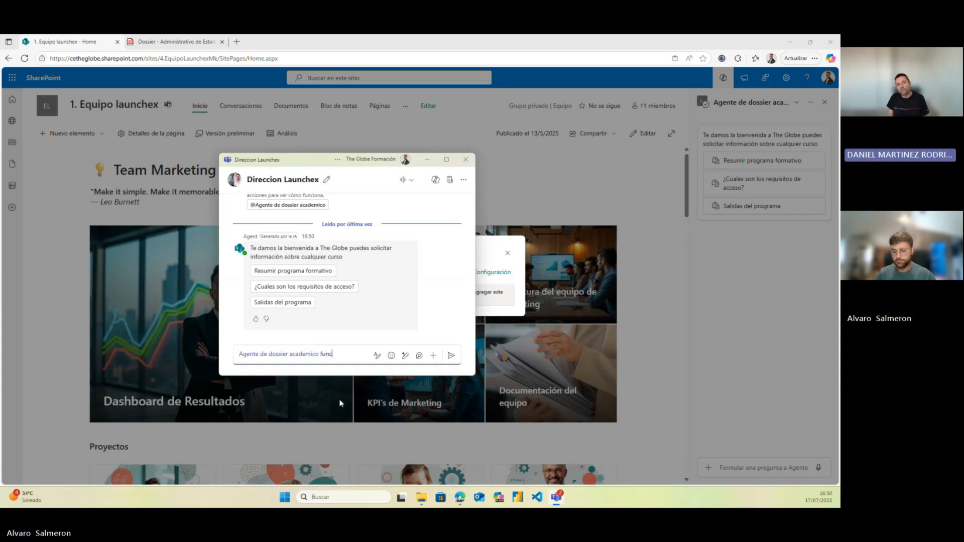
type("iones de")
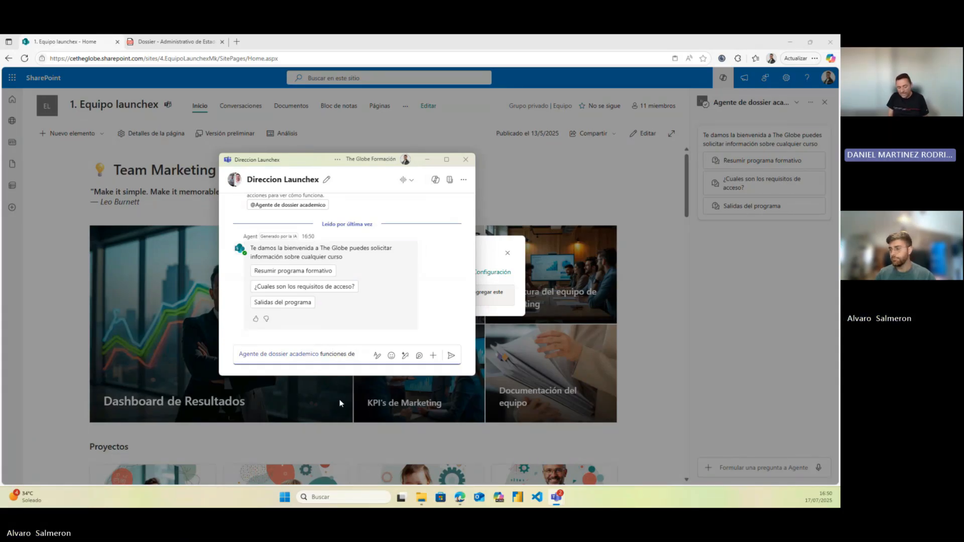
key("BackSpace")
key("BackSpace")
key("BackSpace")
key("BackSpace")
key("BackSpace")
key("BackSpace")
key("BackSpace")
key("BackSpace")
key("BackSpace")
type("c")
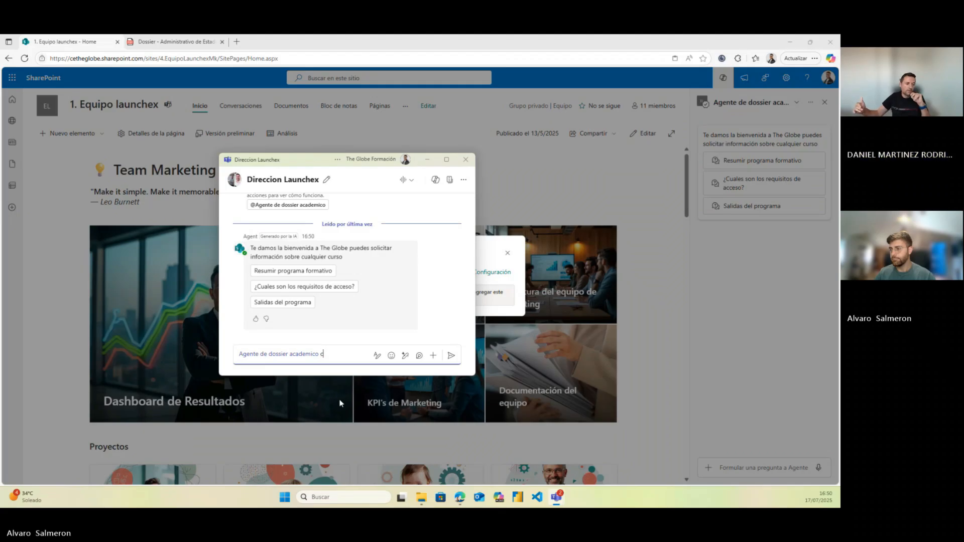
type("ual e")
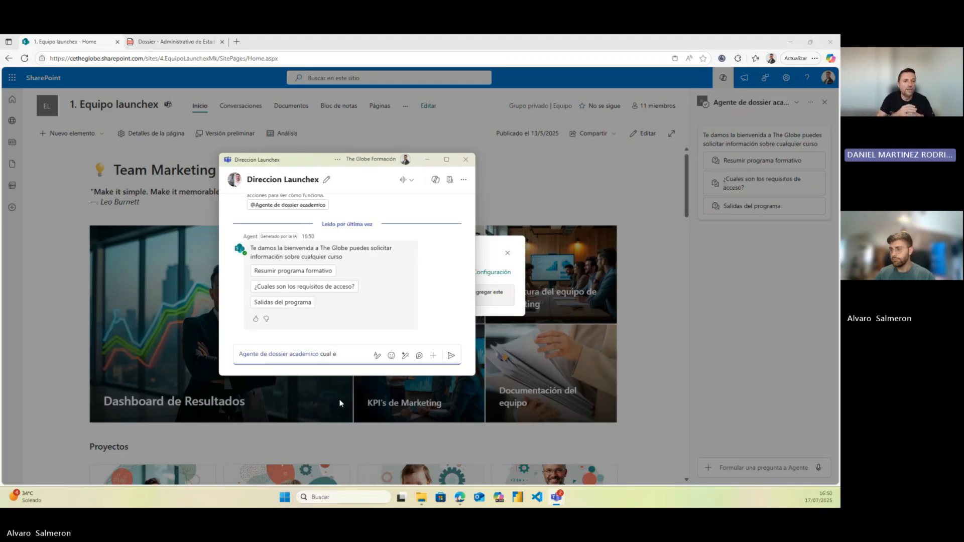
type("s el formato del programa de economia presencial o solo online")
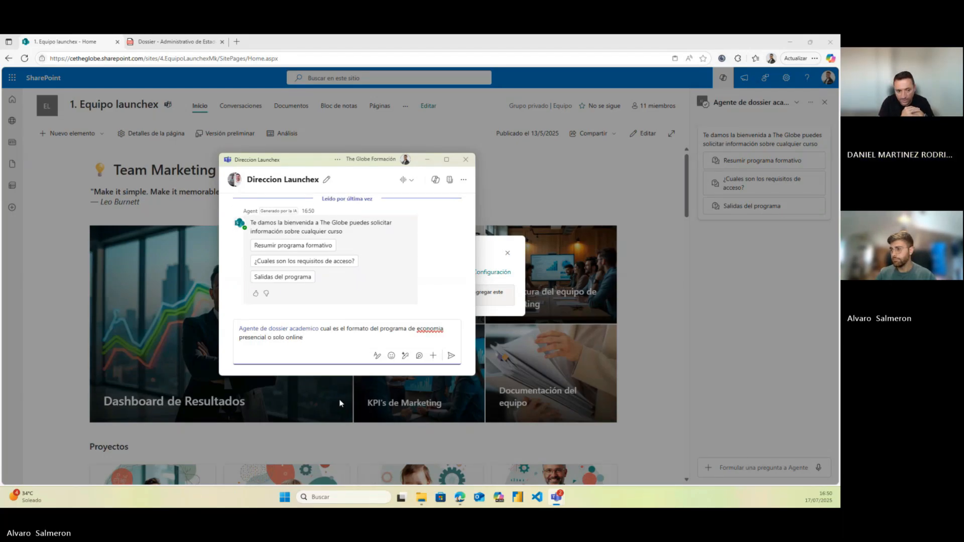
type("?")
key("Return")
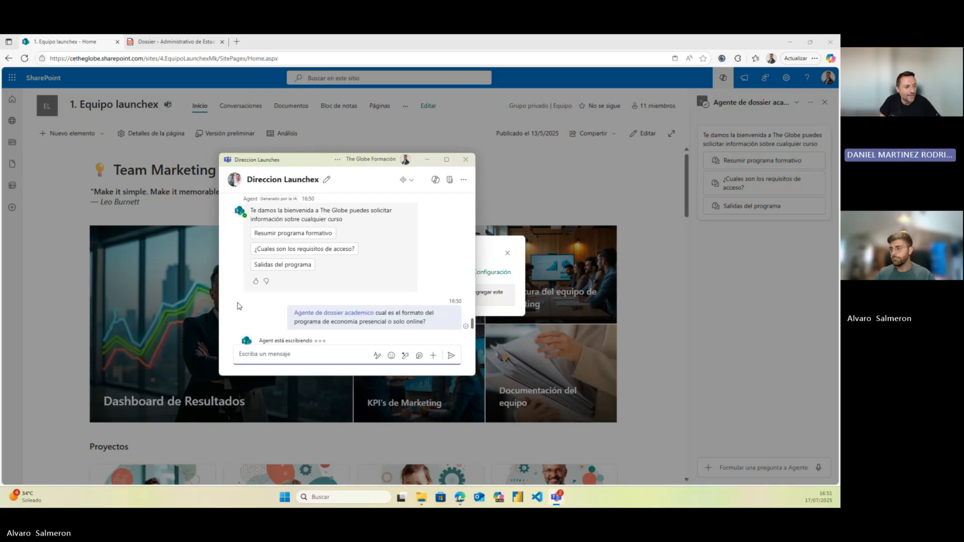
Highlight 'modalidad online y presencial' in the agent's reply, then move the Teams window off screen
scroll(290, 297, "up", 3)
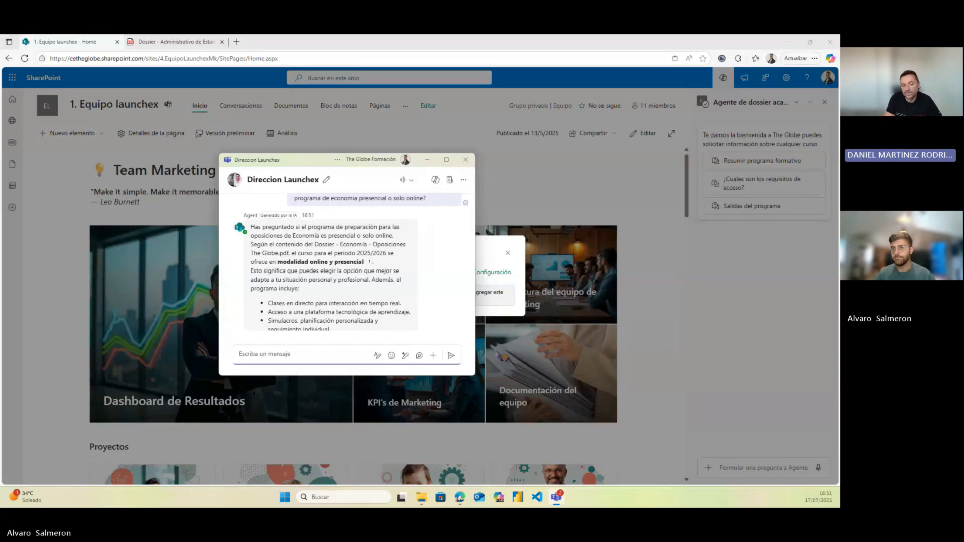
left_click_drag(277, 261, 316, 272)
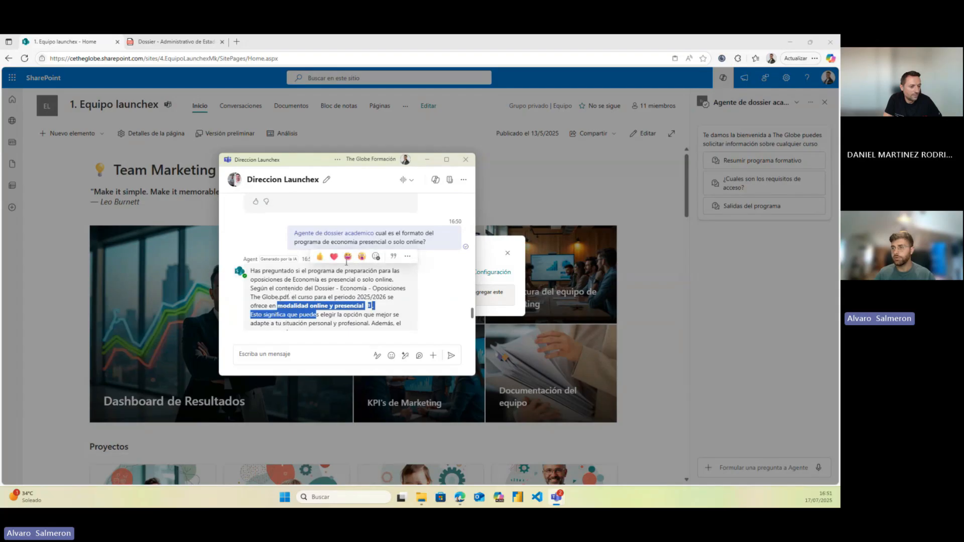
scroll(353, 267, "down", 1)
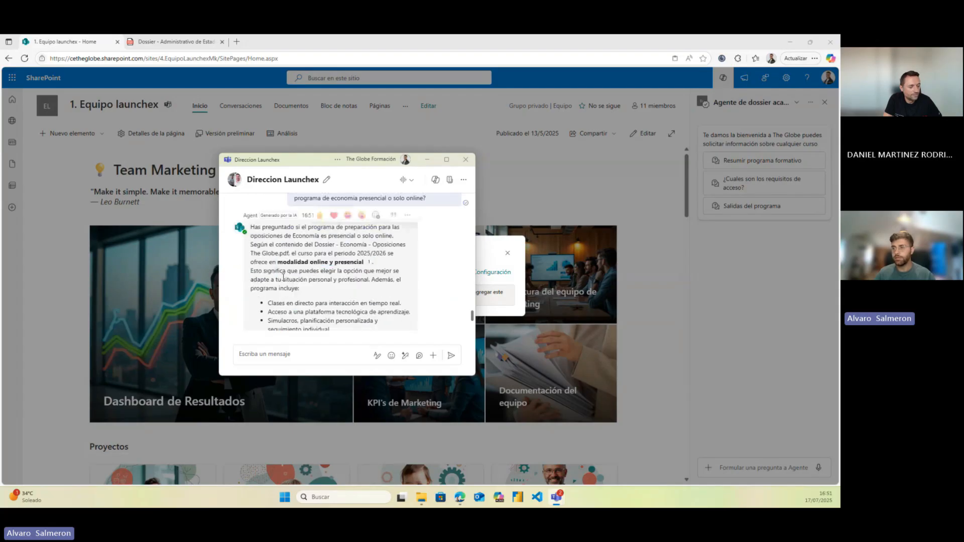
mouse_move(369, 264)
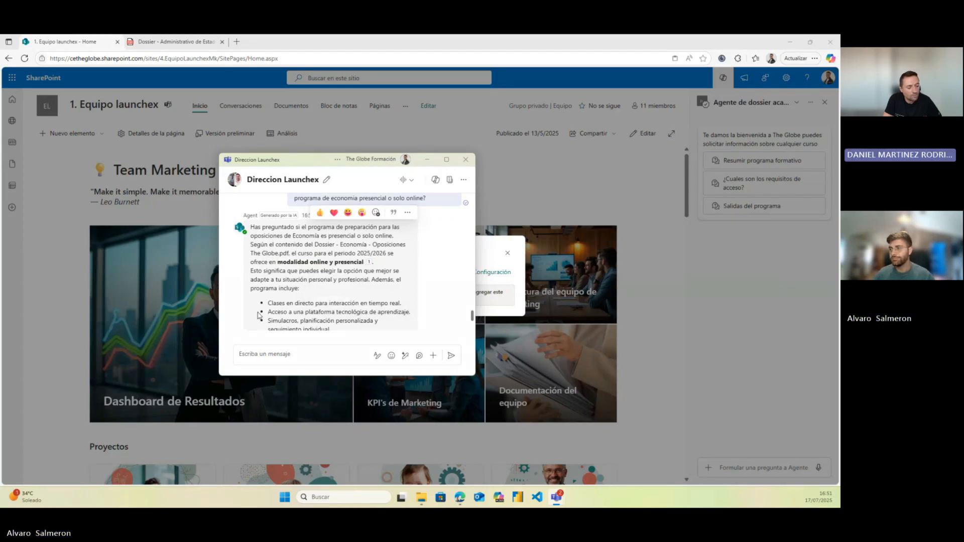
scroll(279, 311, "down", 1)
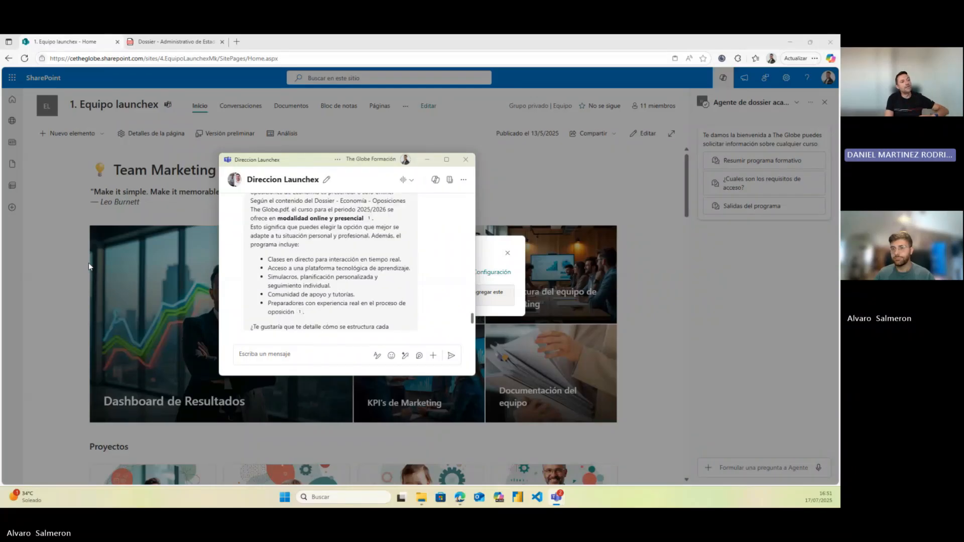
left_click_drag(300, 160, 1, 158)
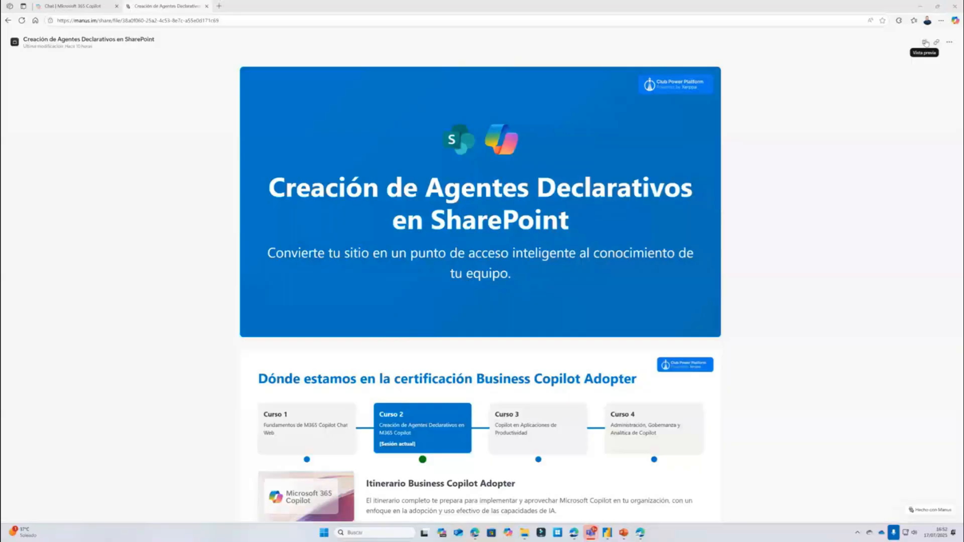
Show the Business Copilot Specialist certification itinerary slides full screen
left_click(804, 107)
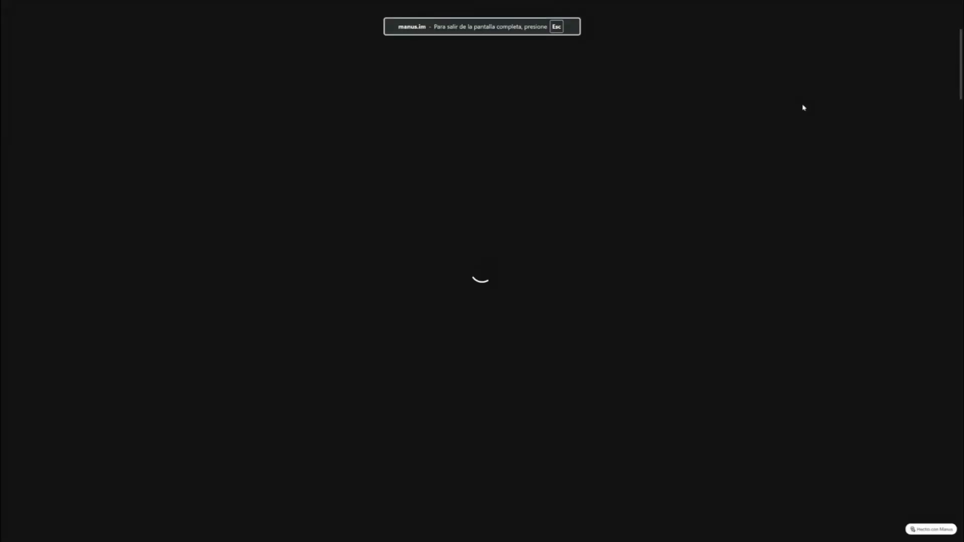
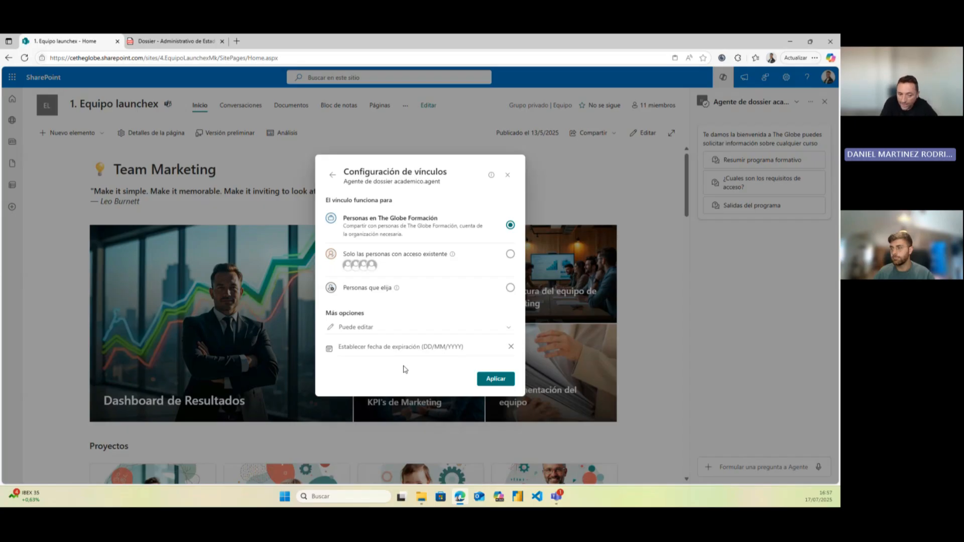
Change the agent link's scope from 'Puede editar' to 'Personas que elija'
left_click(401, 327)
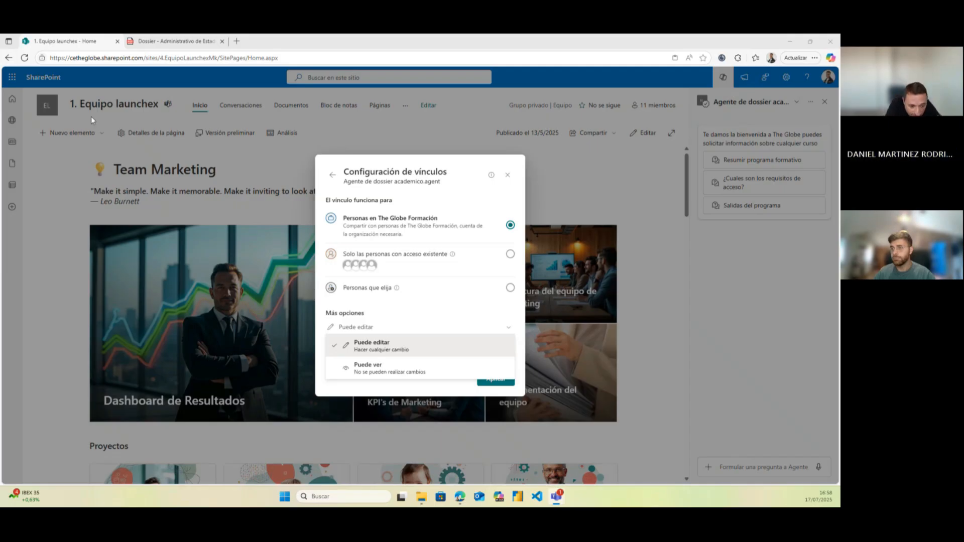
left_click(509, 288)
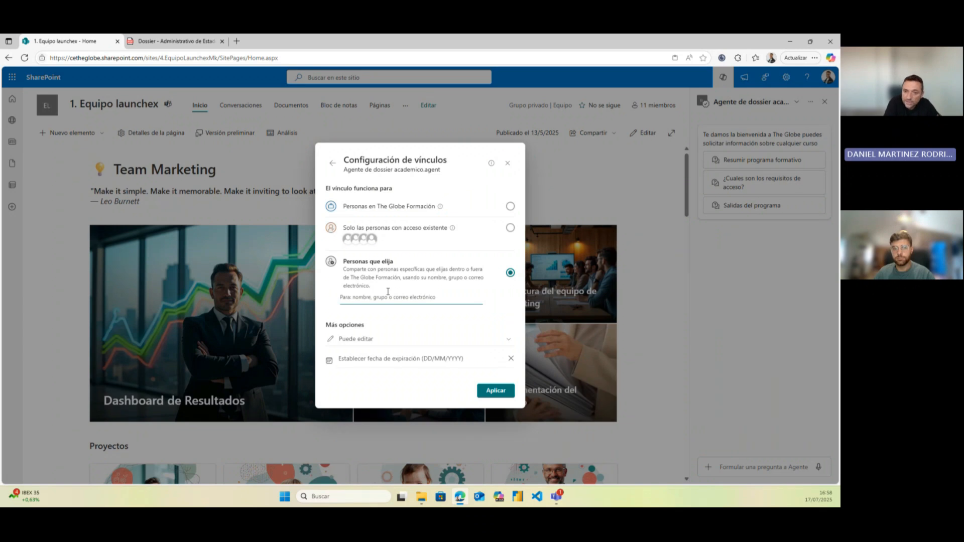
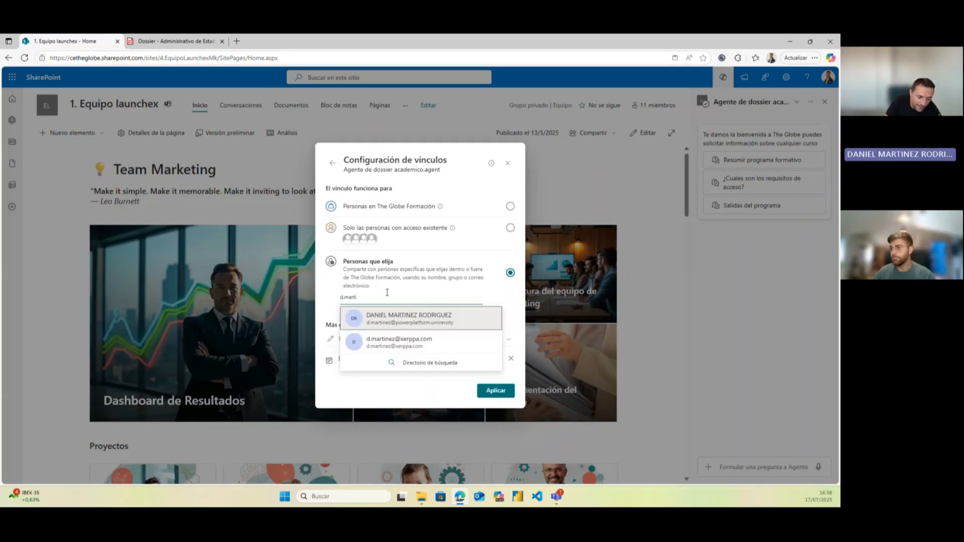
Add an external person's address as a recipient, then switch the link to 'Solo las personas con acceso existente'
left_click(387, 342)
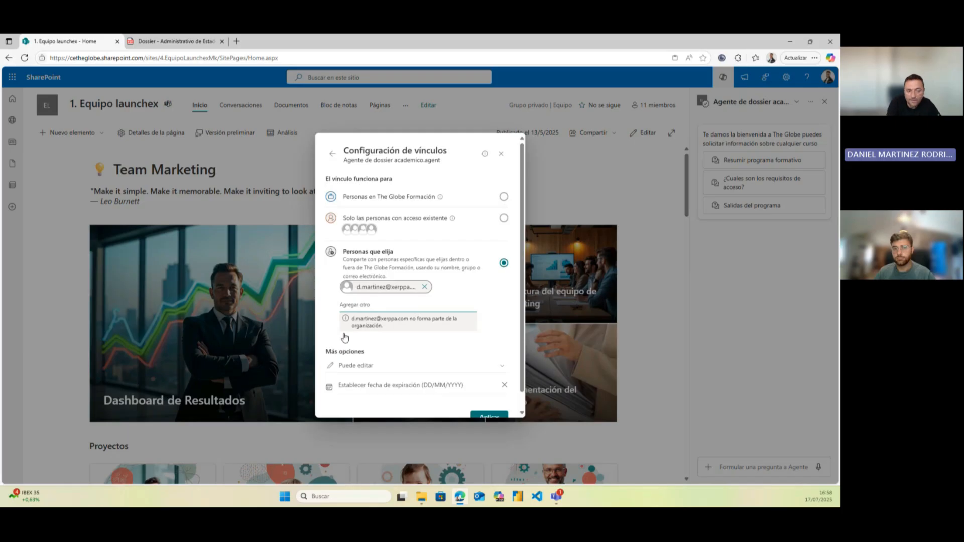
scroll(345, 341, "down", 2)
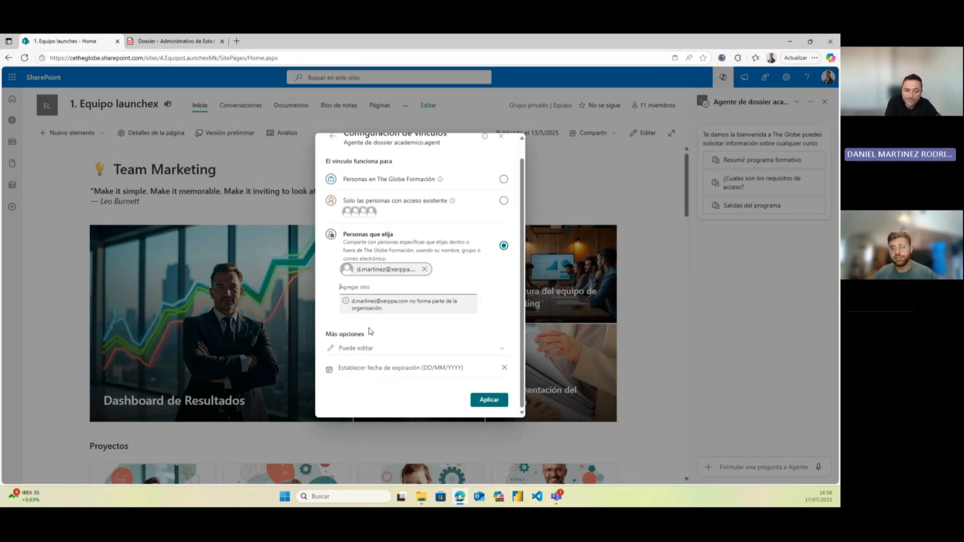
scroll(387, 286, "up", 1)
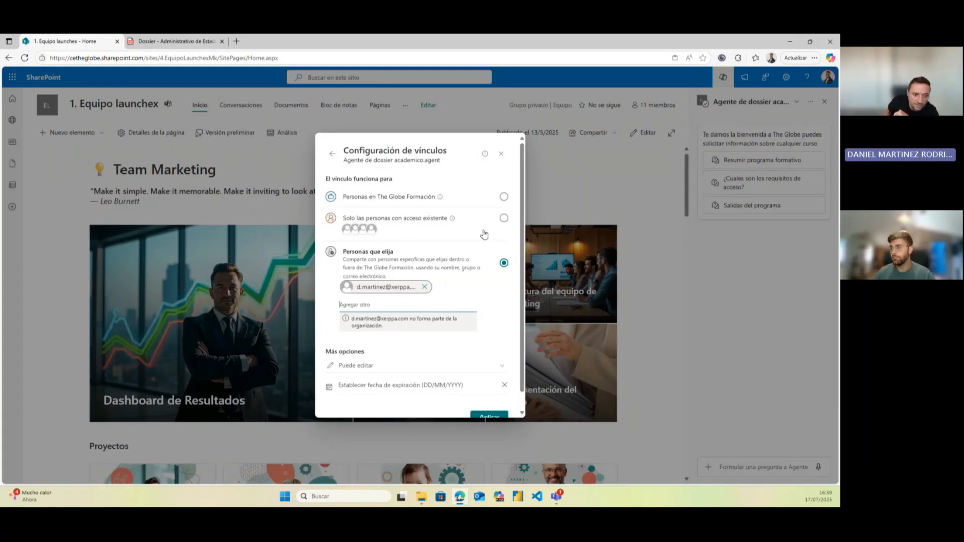
left_click(503, 219)
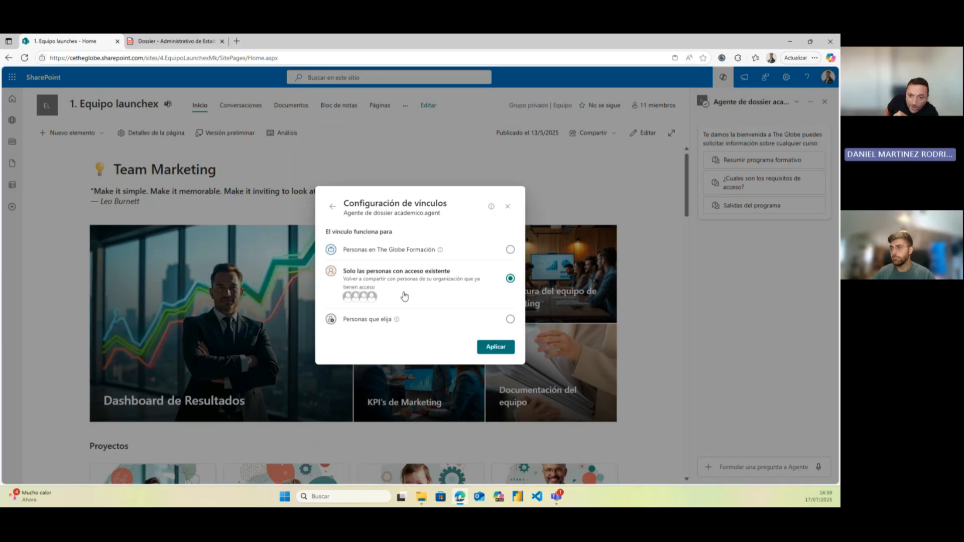